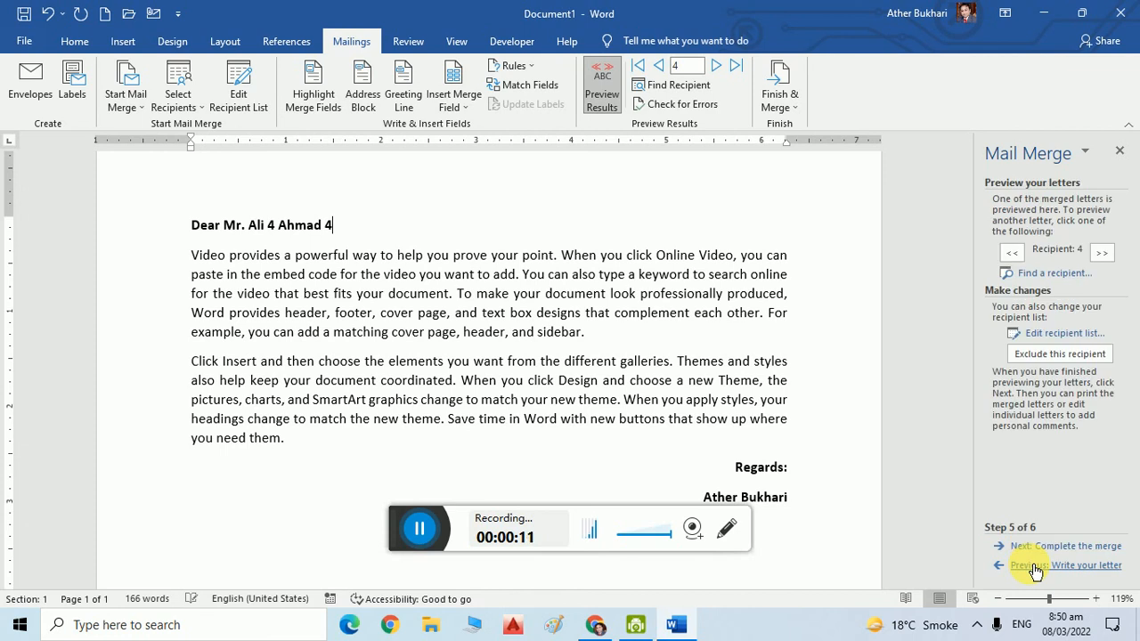
# Go back in the Mail Merge wizard from previewing the letters to selecting recipients
pyautogui.click(1035, 567)
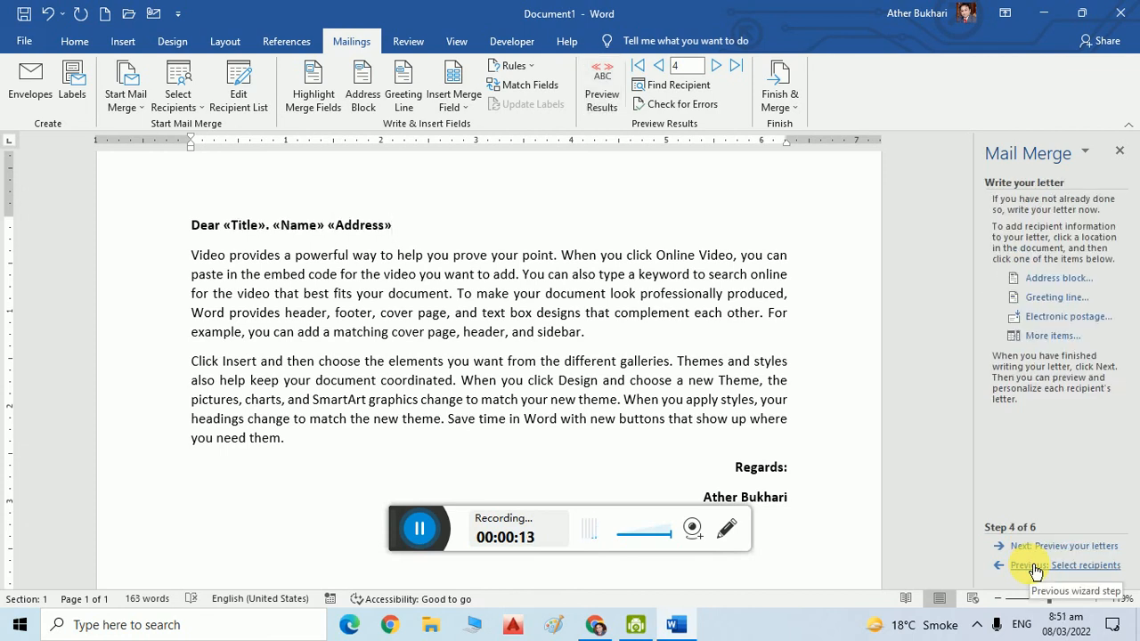
pyautogui.click(1035, 567)
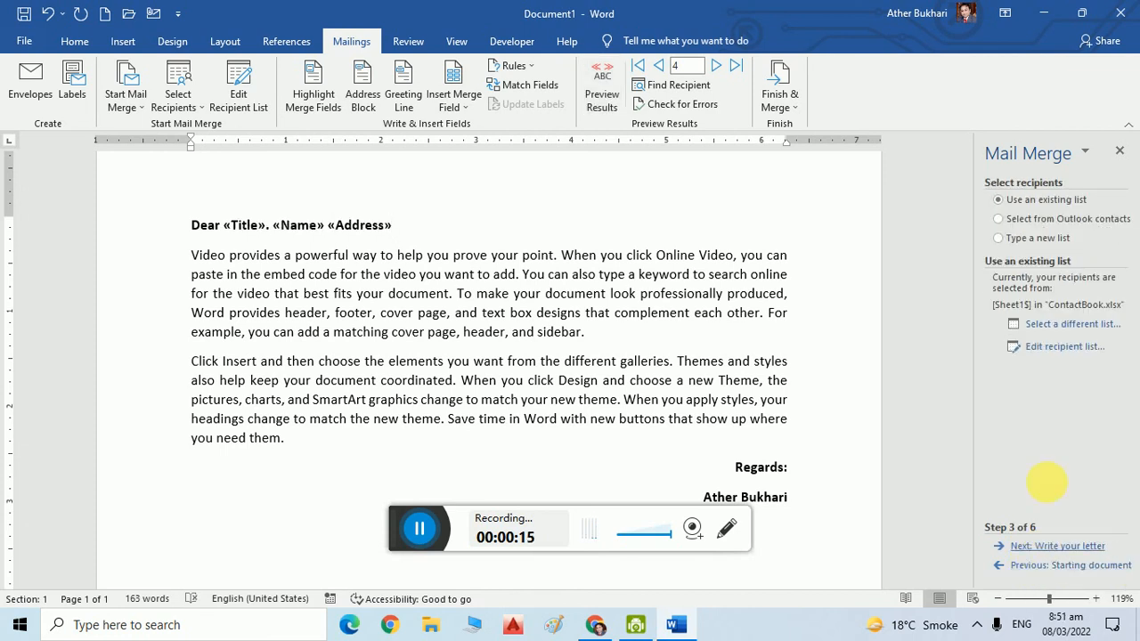
pyautogui.click(1034, 221)
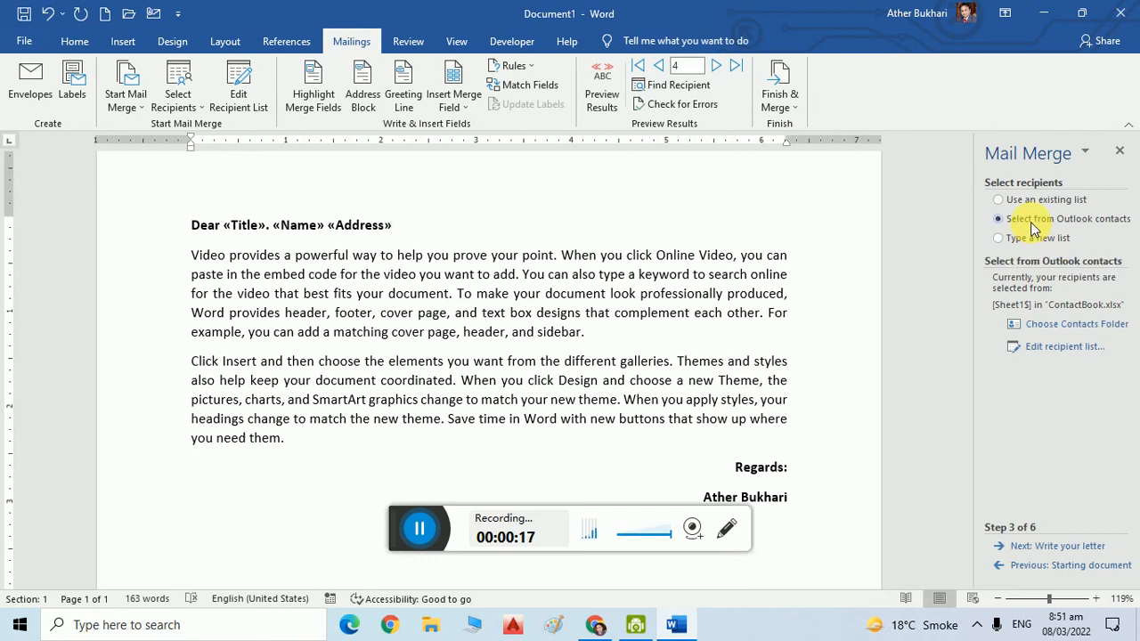
pyautogui.click(1078, 335)
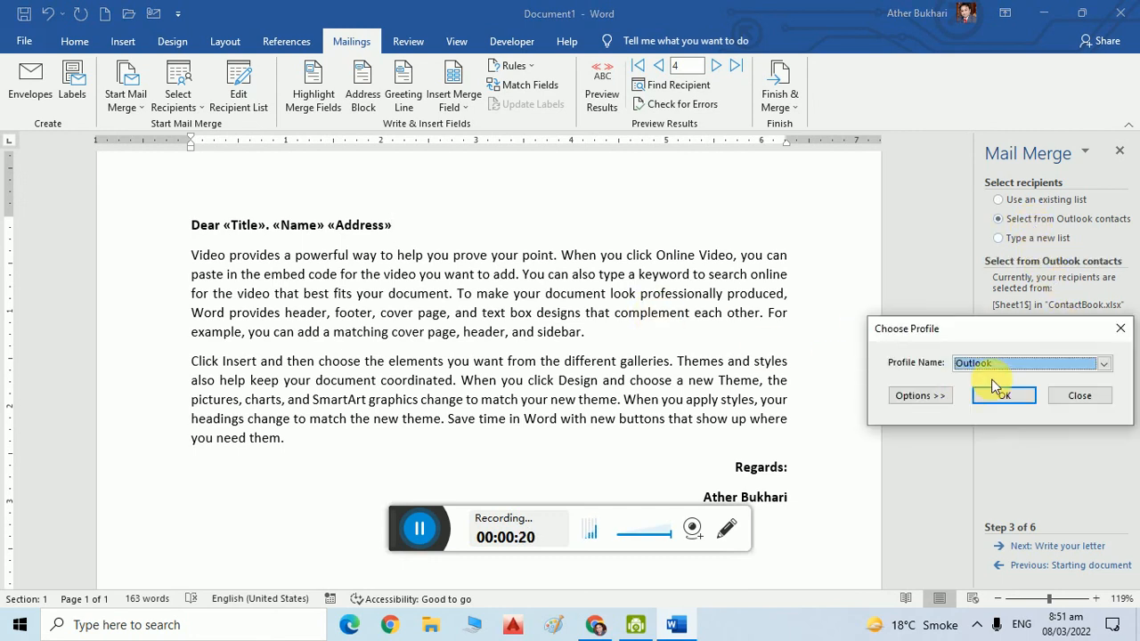
pyautogui.click(18, 623)
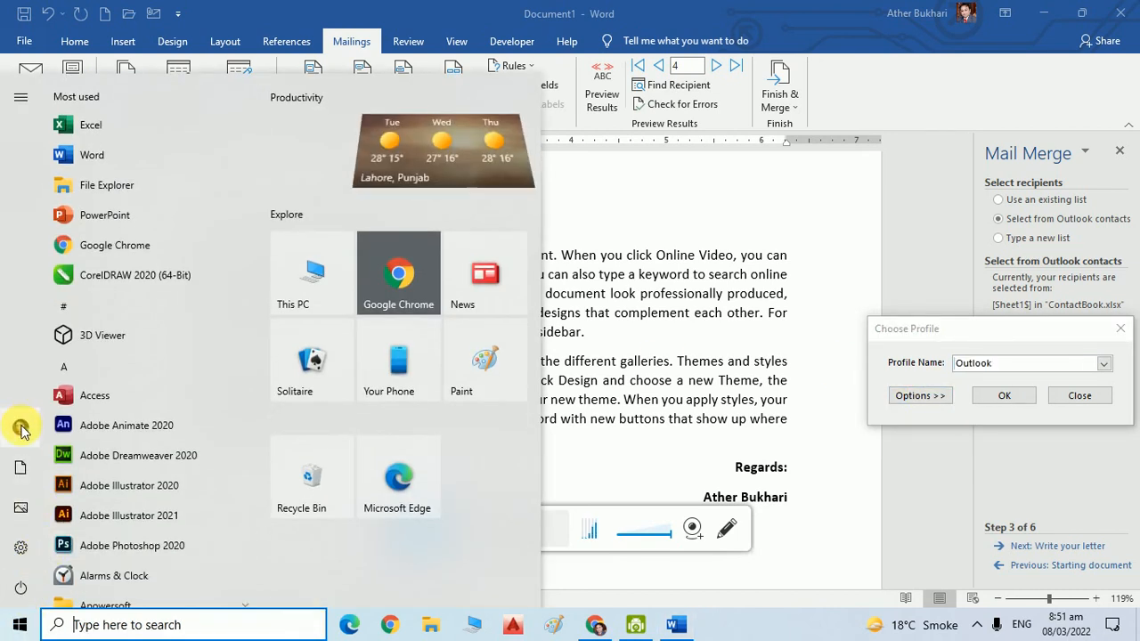
pyautogui.moveTo(21, 430)
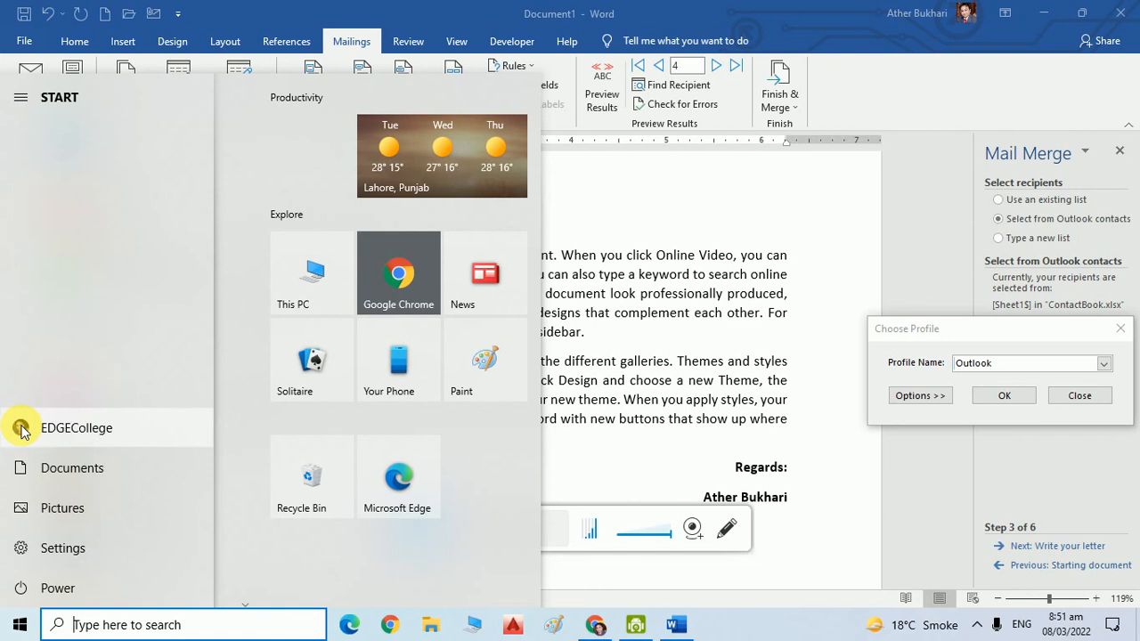
pyautogui.click(21, 429)
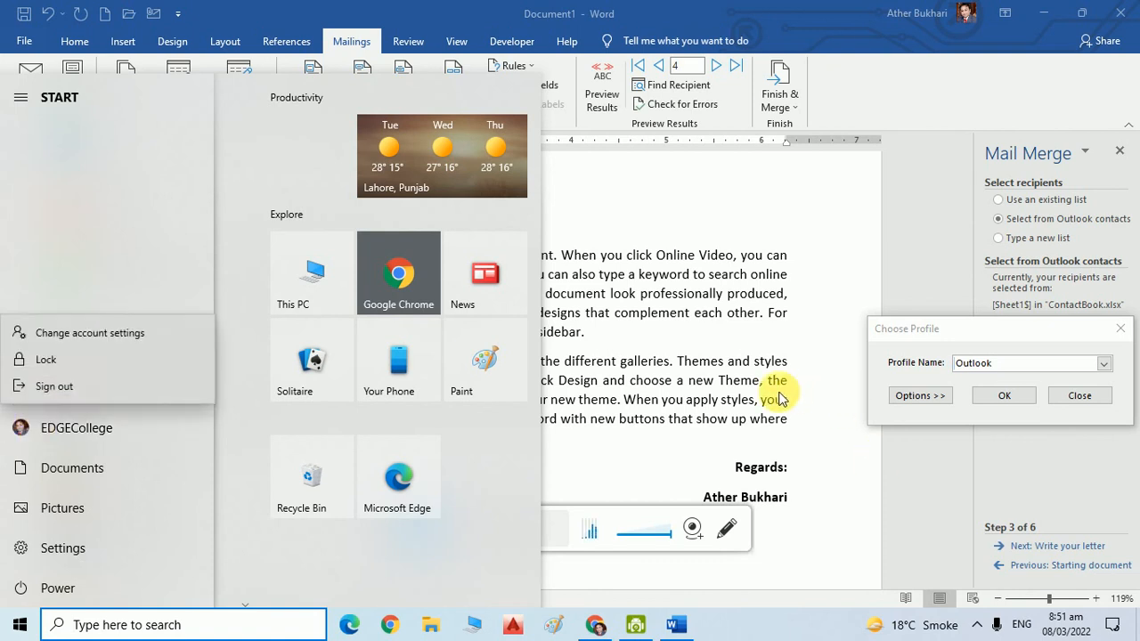
pyautogui.click(720, 369)
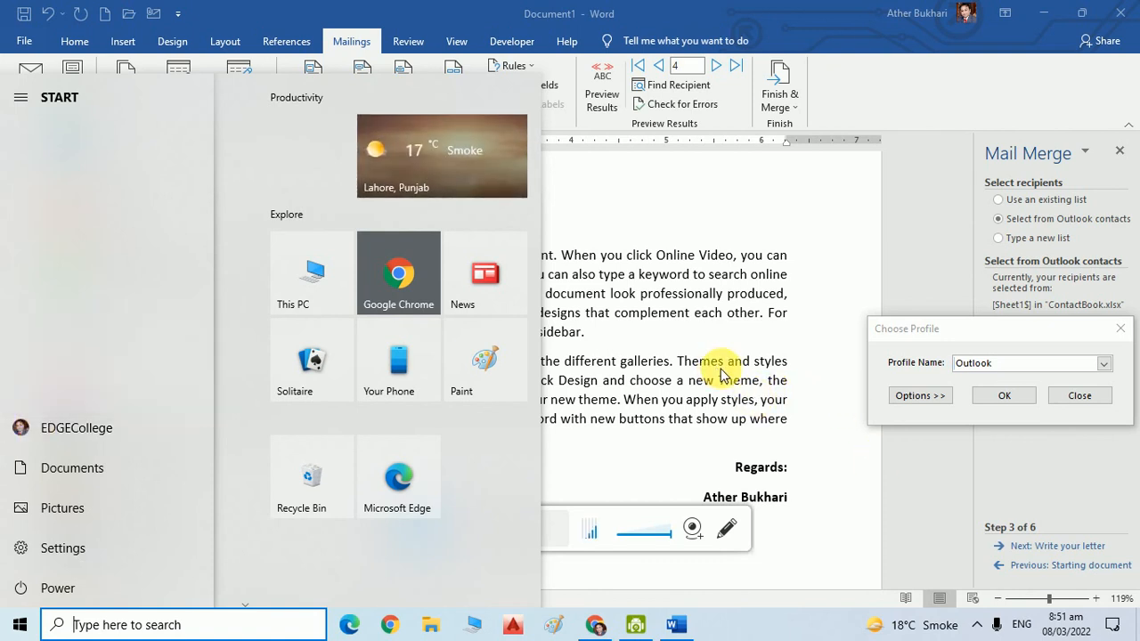
pyautogui.click(720, 372)
pyautogui.click(1075, 395)
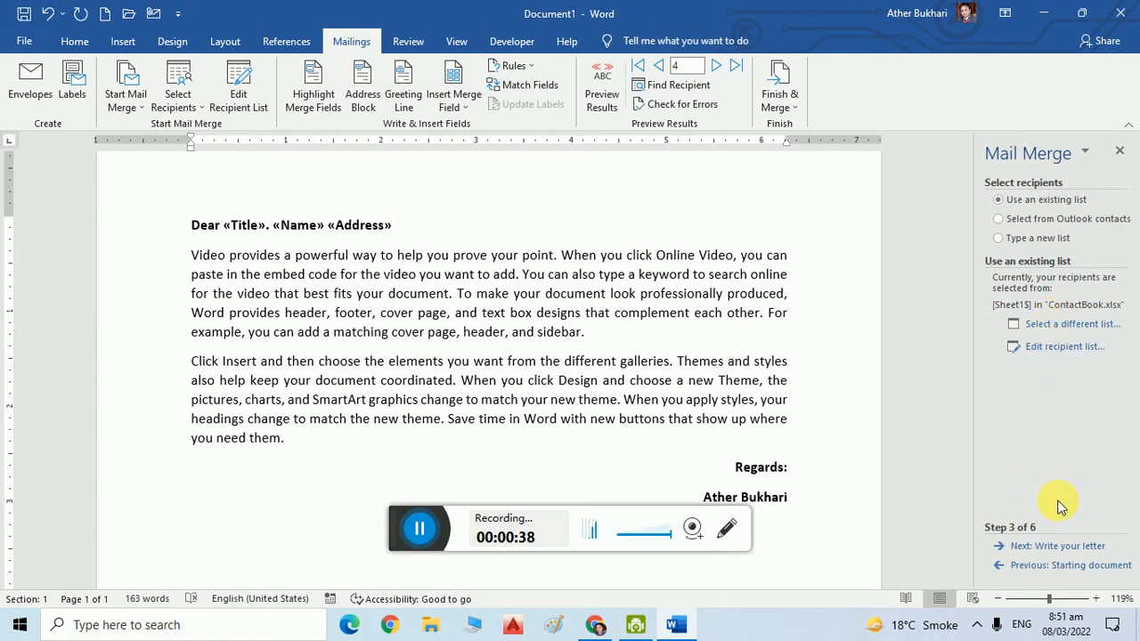
# Change the mail merge document type to E-mail messages, using the current document as the starting document
pyautogui.click(125, 111)
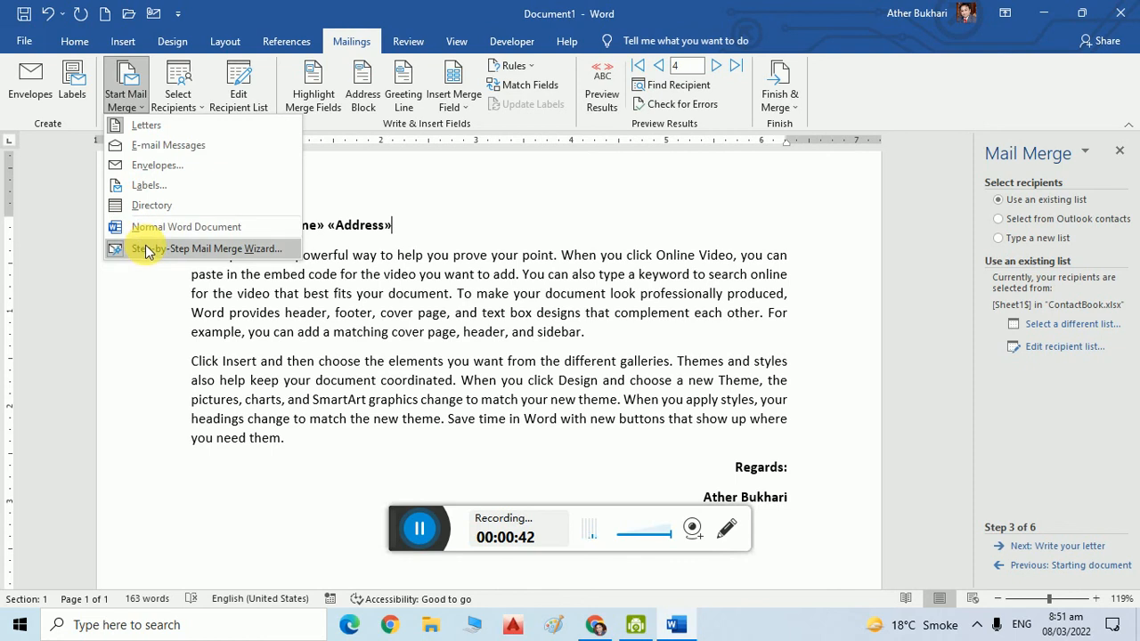
pyautogui.click(1011, 563)
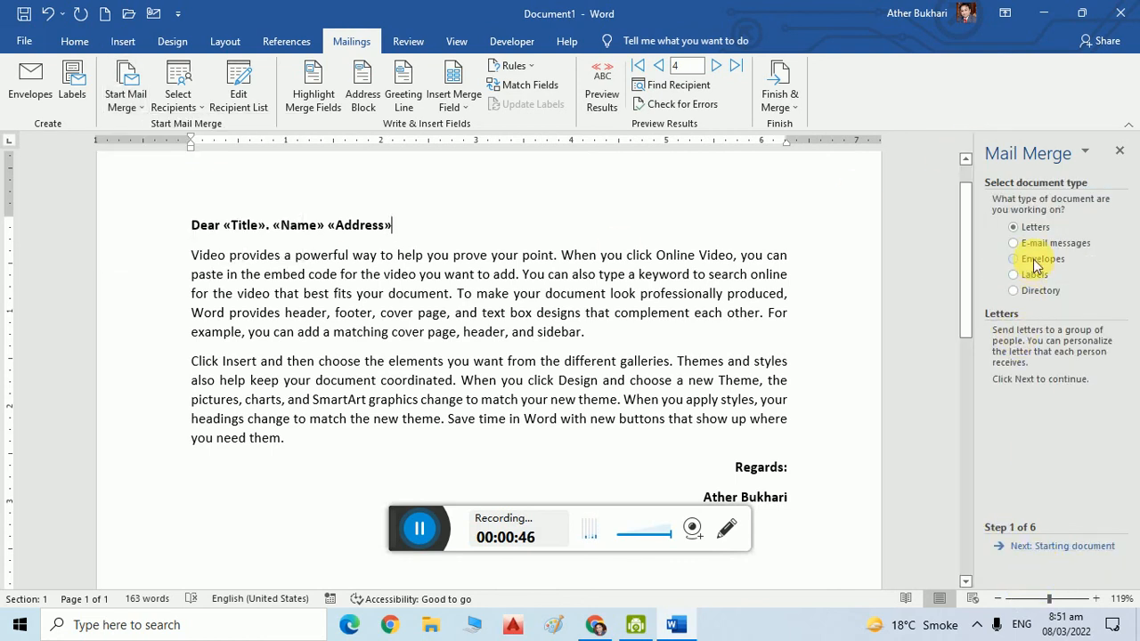
pyautogui.click(1032, 245)
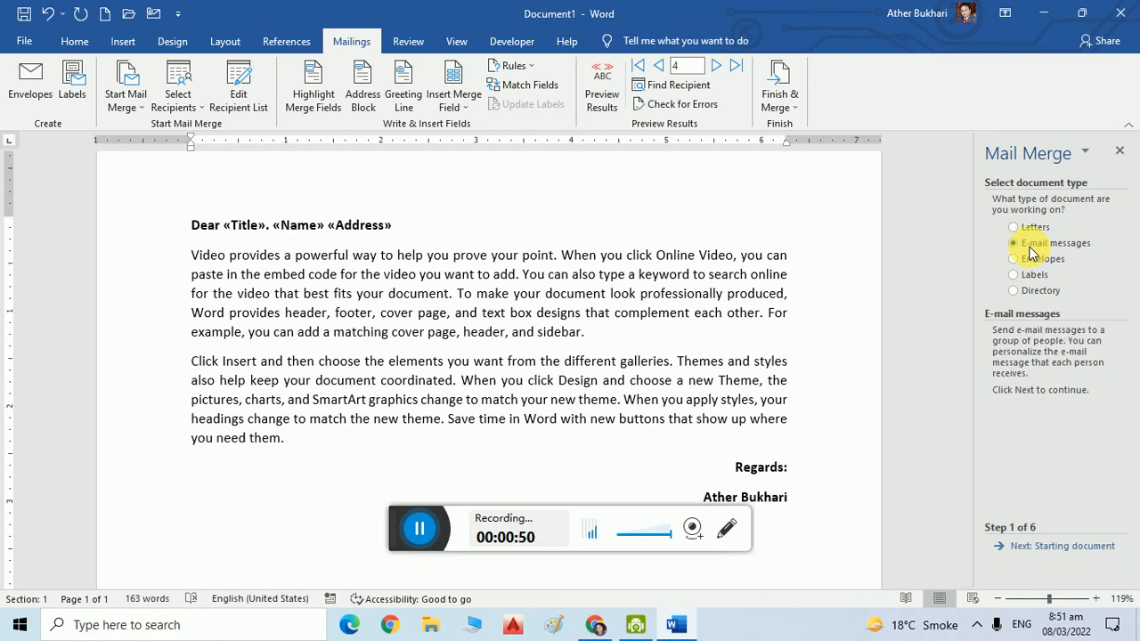
pyautogui.click(1071, 545)
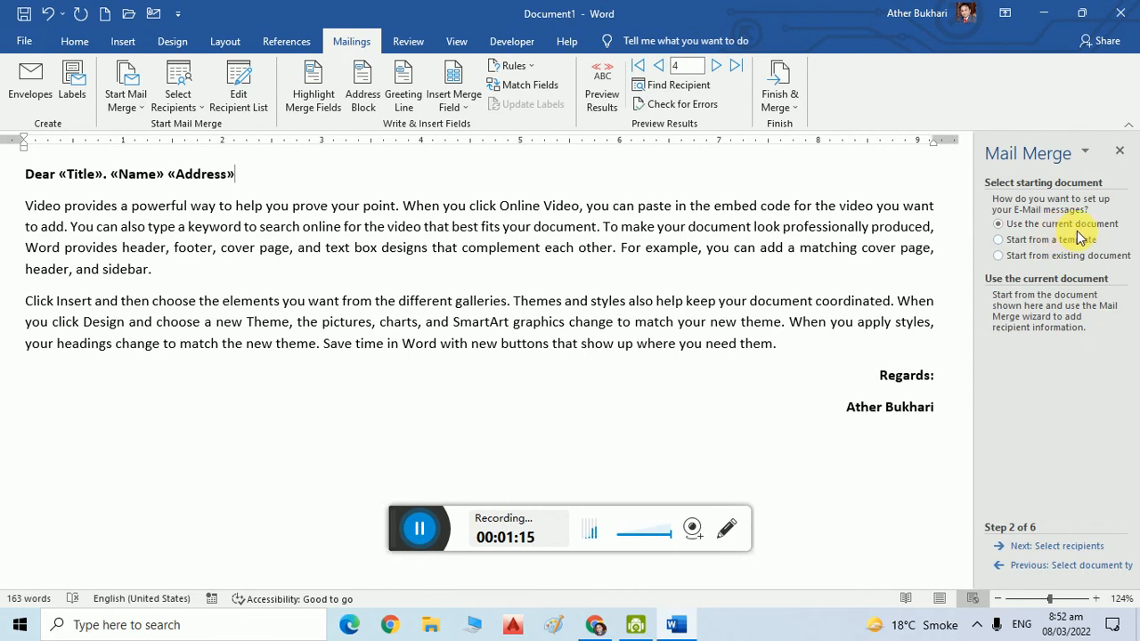
pyautogui.click(1089, 549)
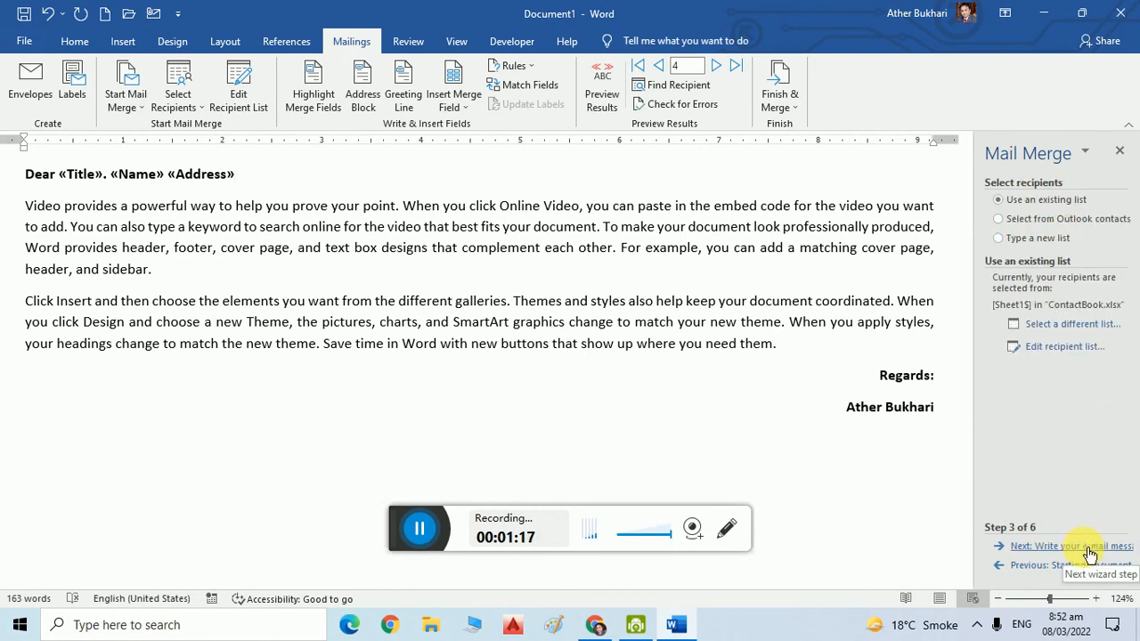
# Select Sheet1$ of ContactBook.xlsx from the Desktop as the recipient list, with the first row as column headers and all recipients included
pyautogui.click(1074, 326)
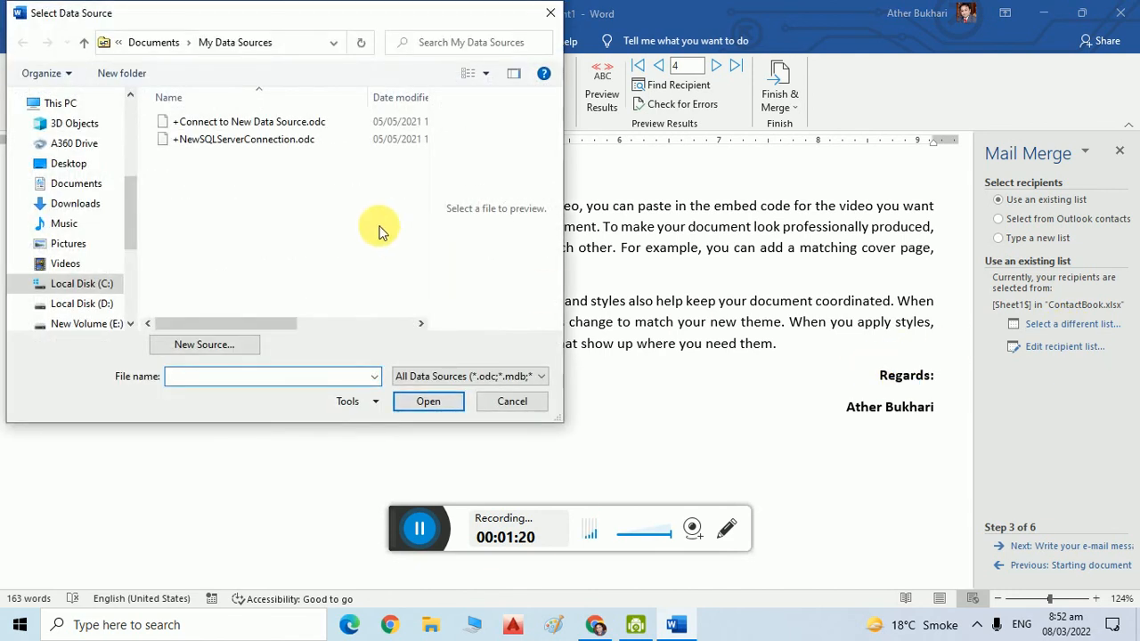
pyautogui.click(68, 163)
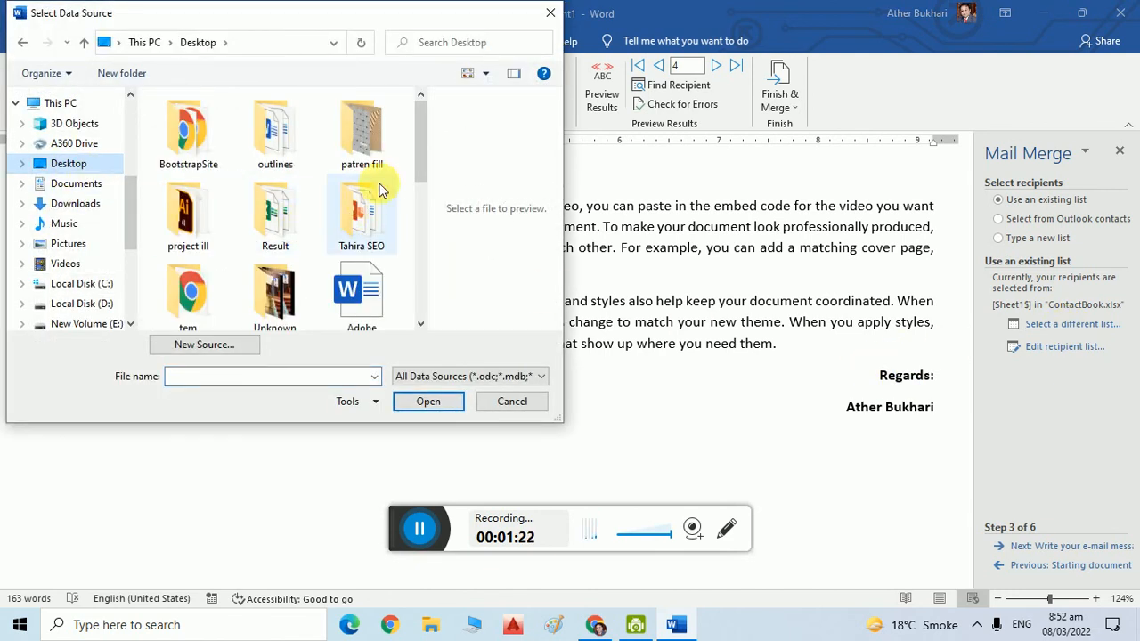
pyautogui.moveTo(421, 158); pyautogui.dragTo(423, 224)
pyautogui.click(294, 205)
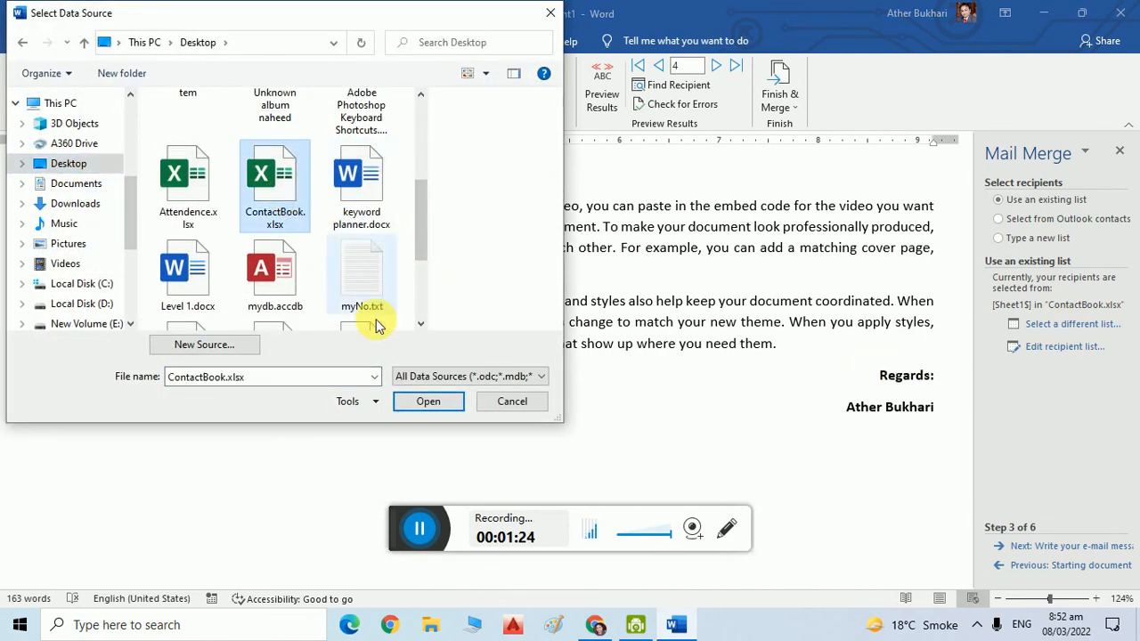
pyautogui.click(426, 405)
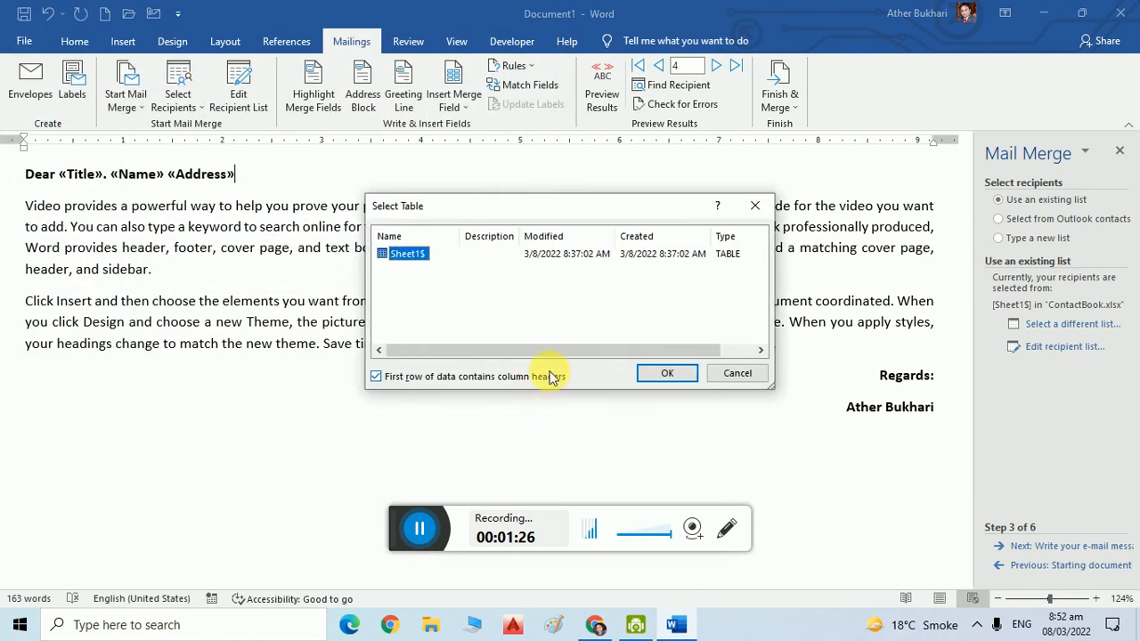
pyautogui.click(664, 373)
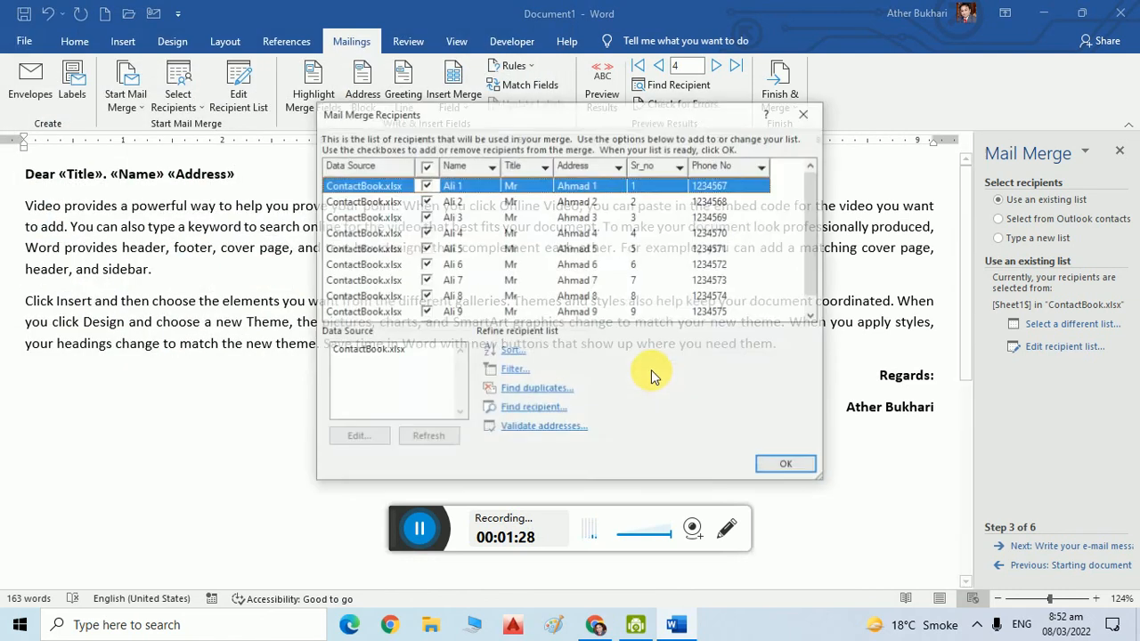
pyautogui.click(788, 466)
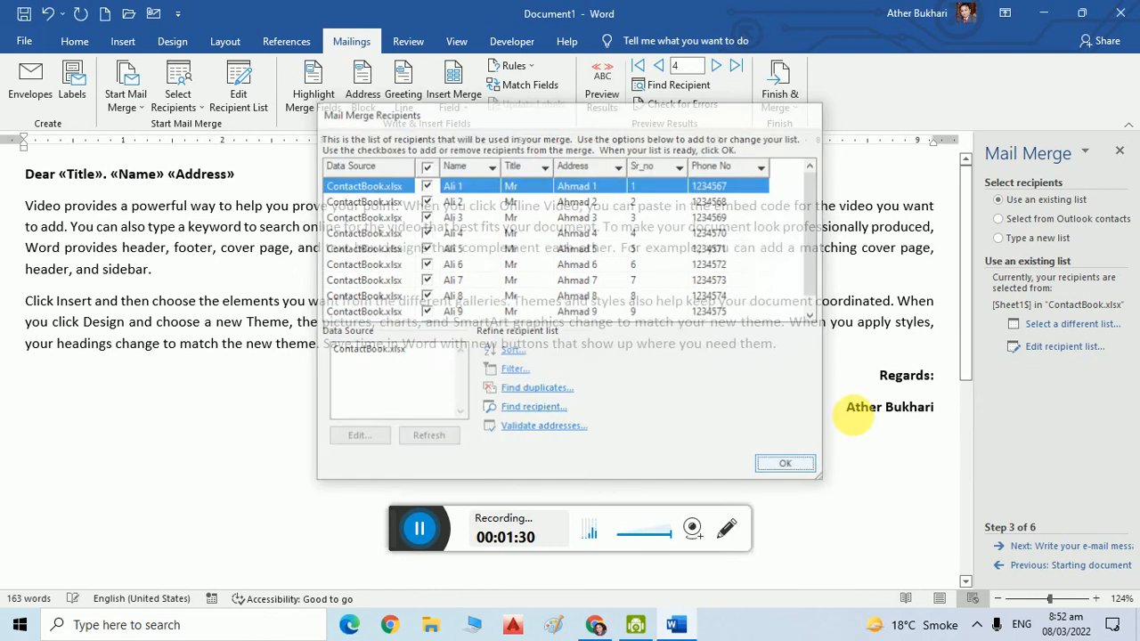
# Preview the merged e-mail message for the first recipient and advance the wizard to completing the merge
pyautogui.click(1092, 548)
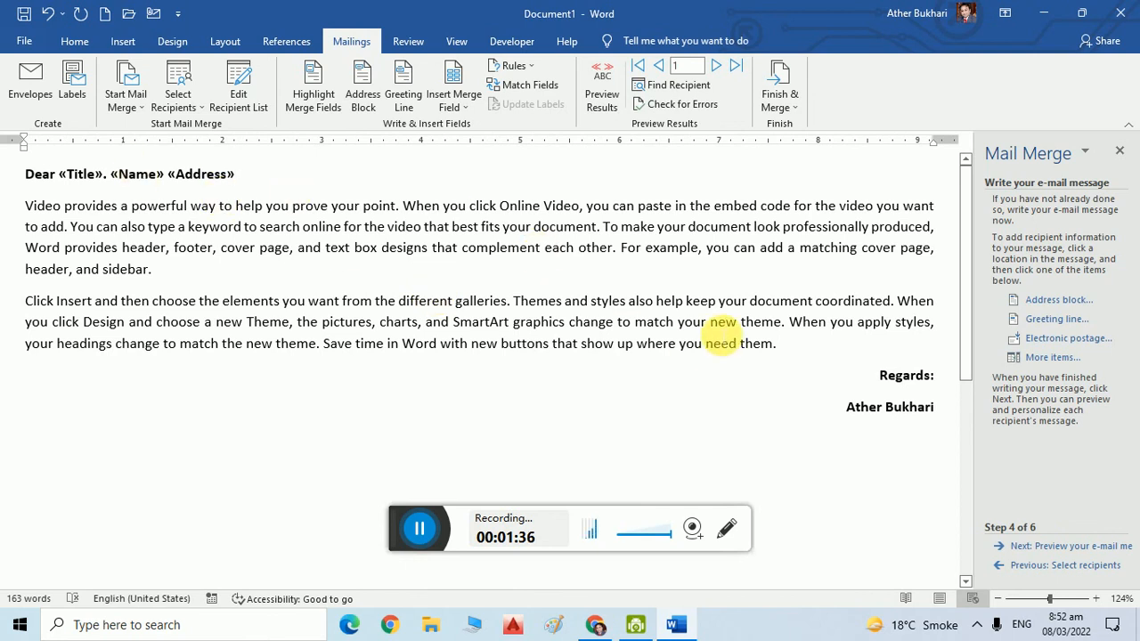
pyautogui.click(1069, 551)
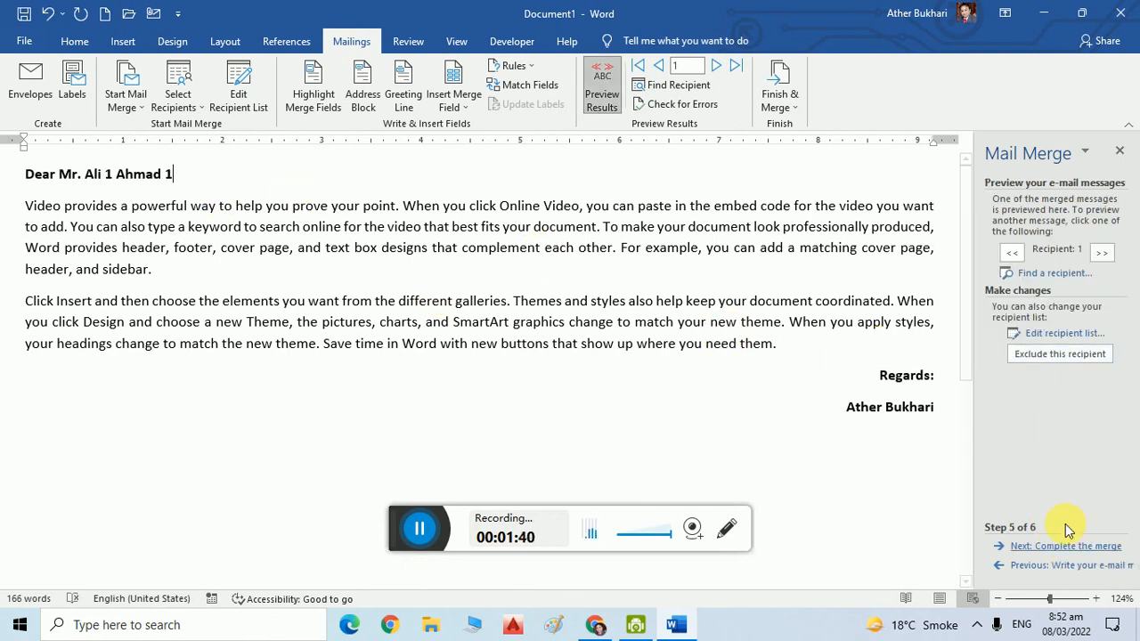
pyautogui.click(1070, 547)
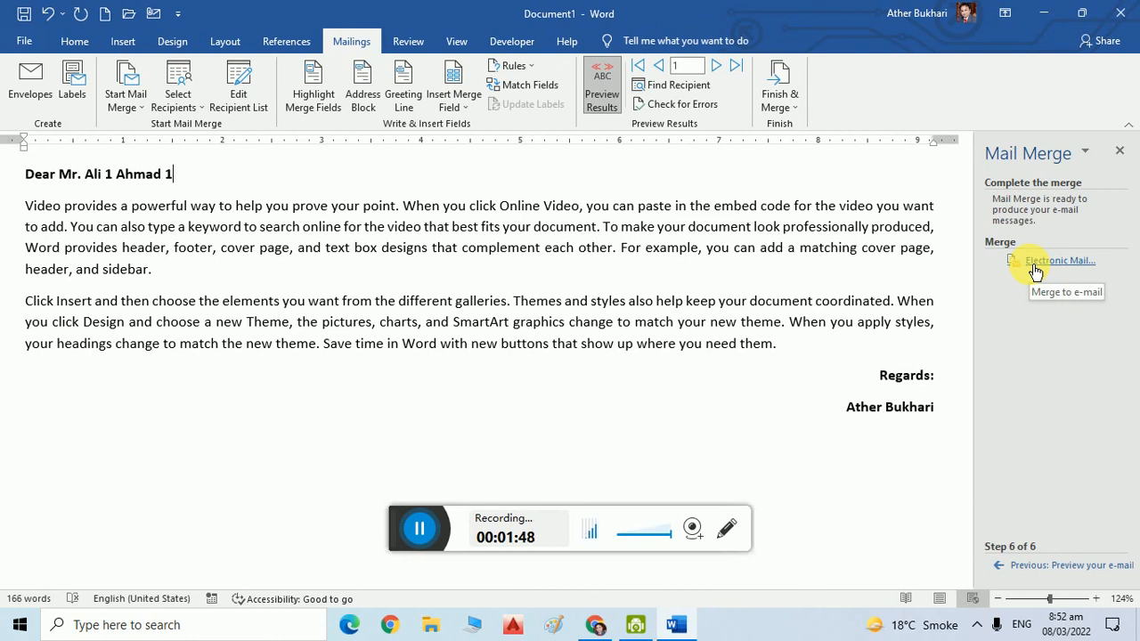
pyautogui.click(1107, 568)
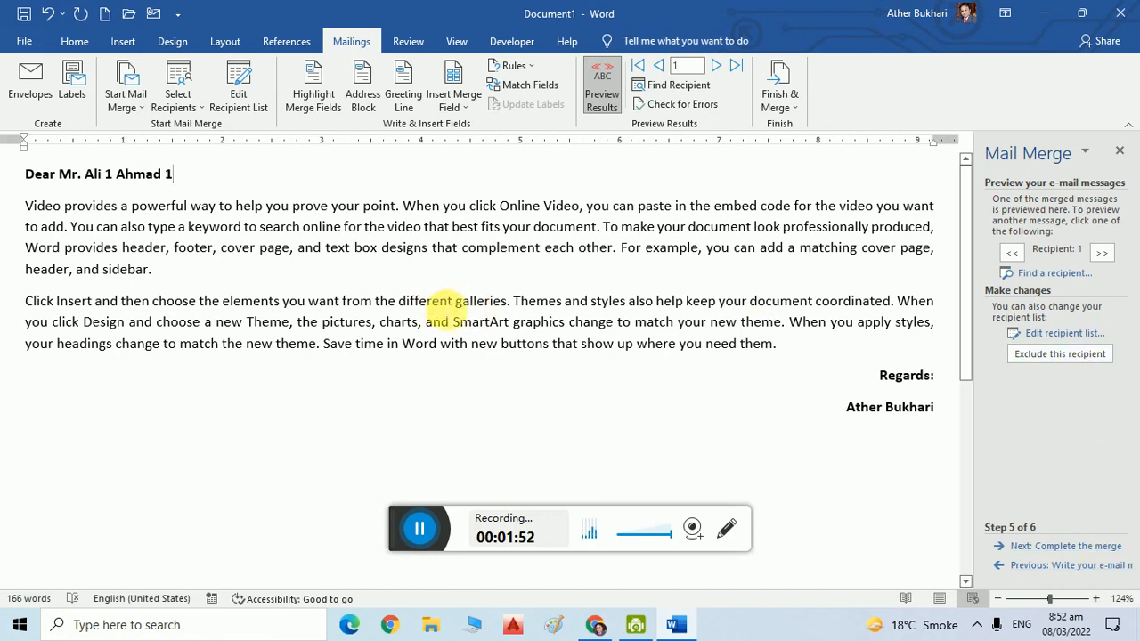
pyautogui.click(1074, 546)
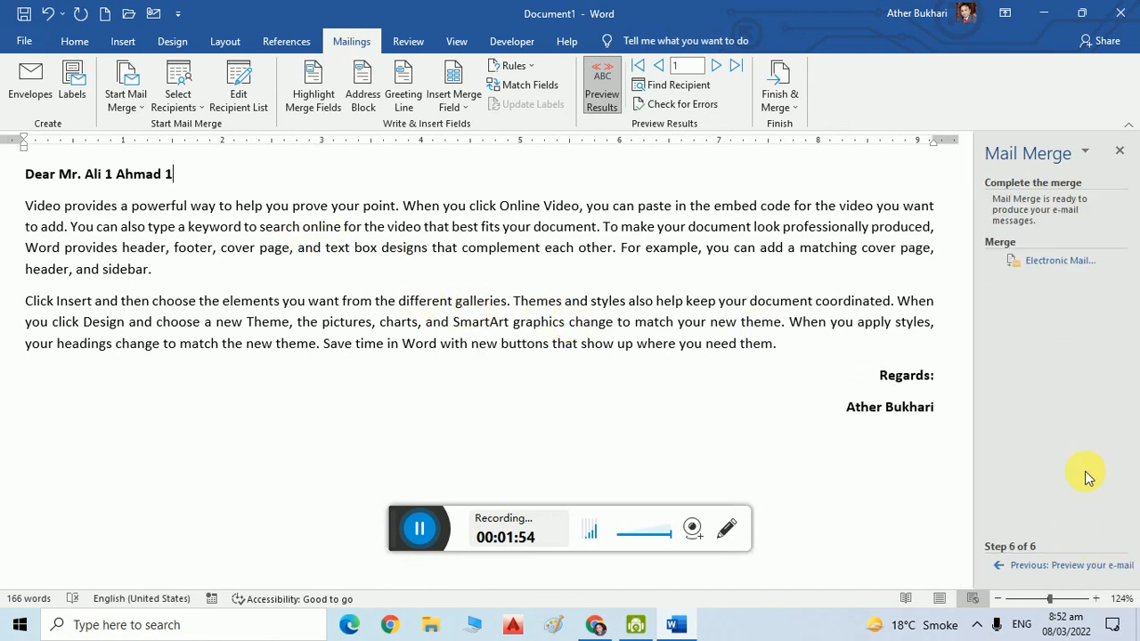
# Set up the merge to e-mail with the Name field as addressee and a subject line reading "Message from" plus the sender's first name
pyautogui.click(1060, 260)
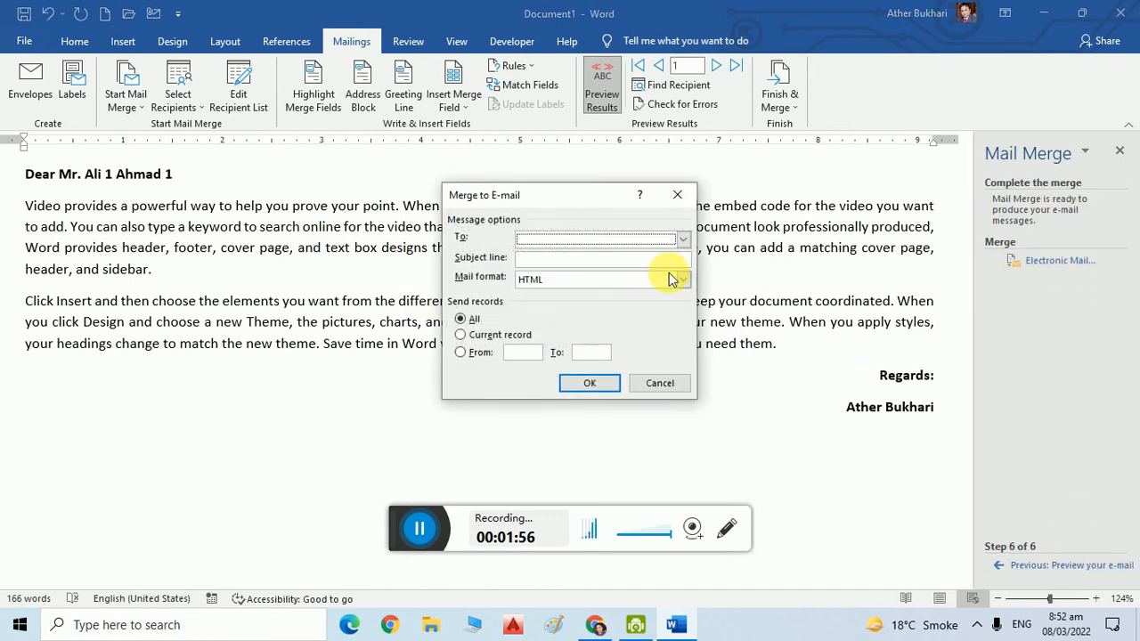
pyautogui.click(549, 241)
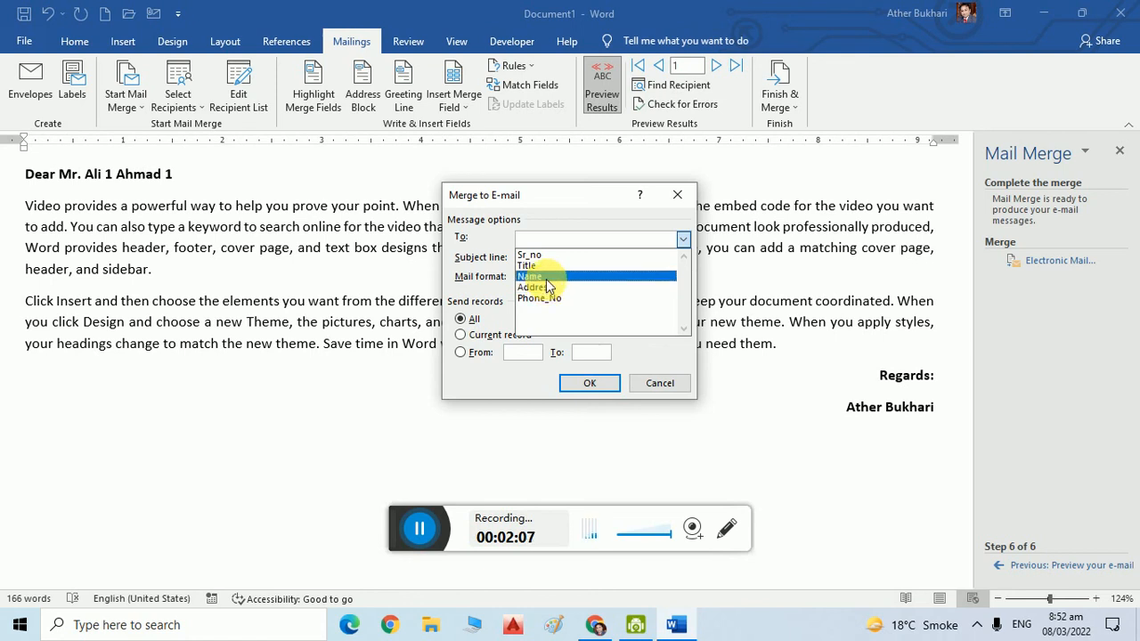
pyautogui.click(549, 277)
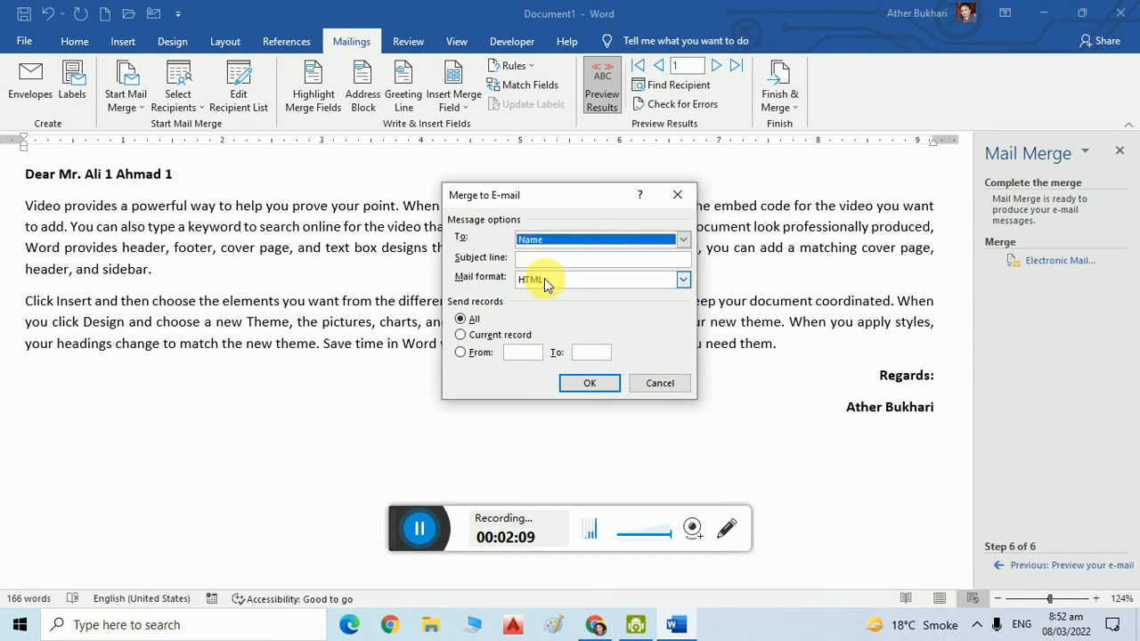
pyautogui.click(543, 259)
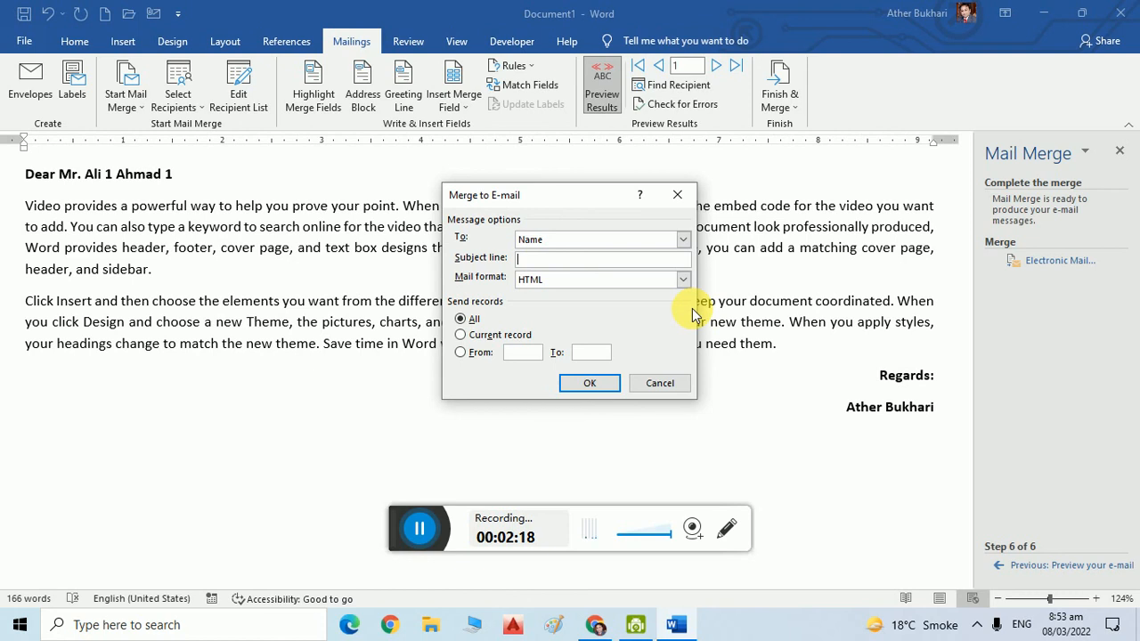
pyautogui.write('Message from Ather')
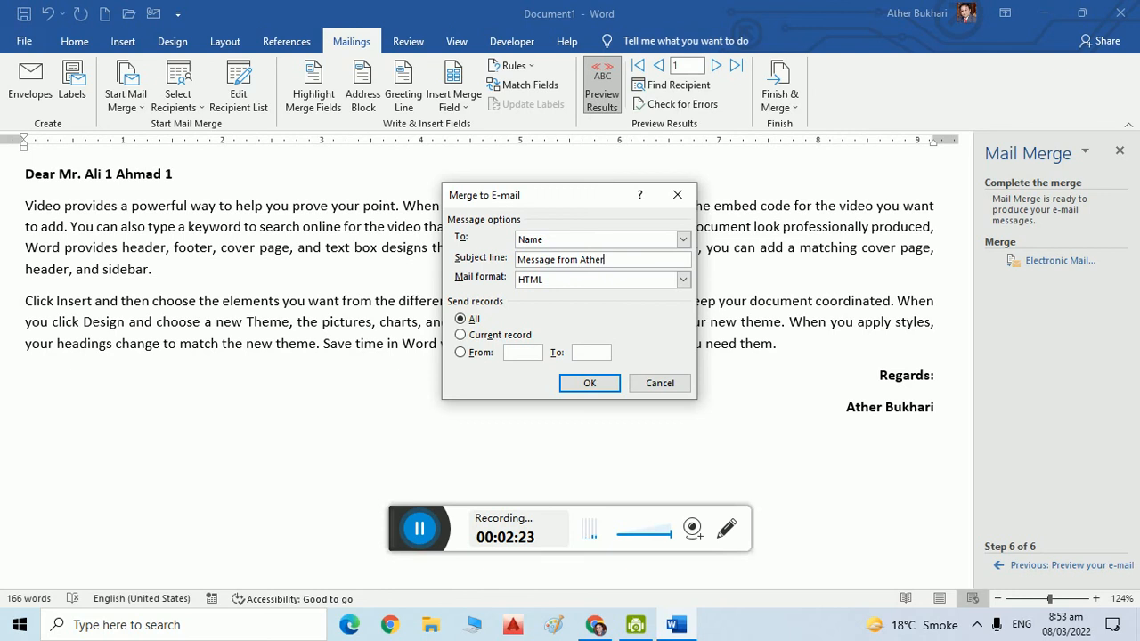
pyautogui.press('Tab')
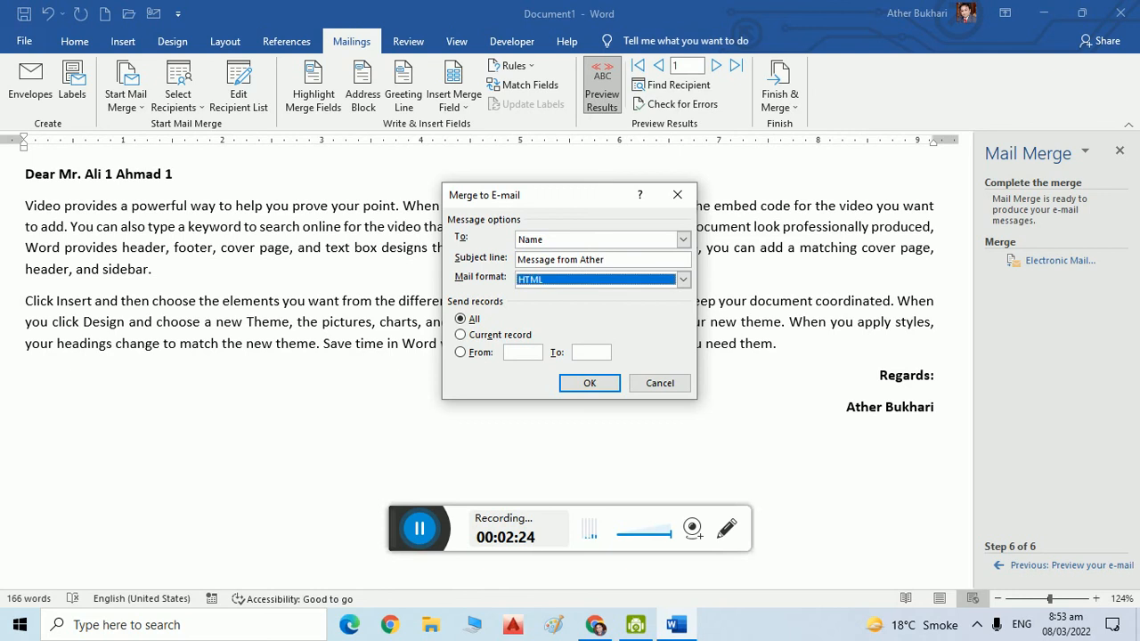
# Keep HTML as the mail format and run the e-mail merge for all records
pyautogui.click(664, 284)
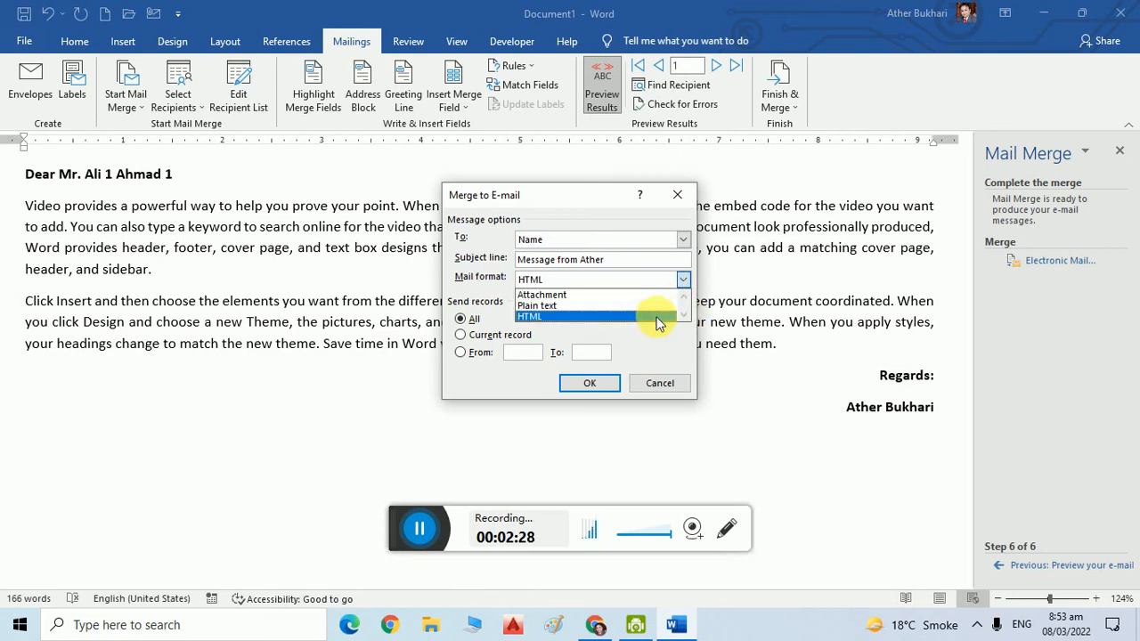
pyautogui.click(658, 322)
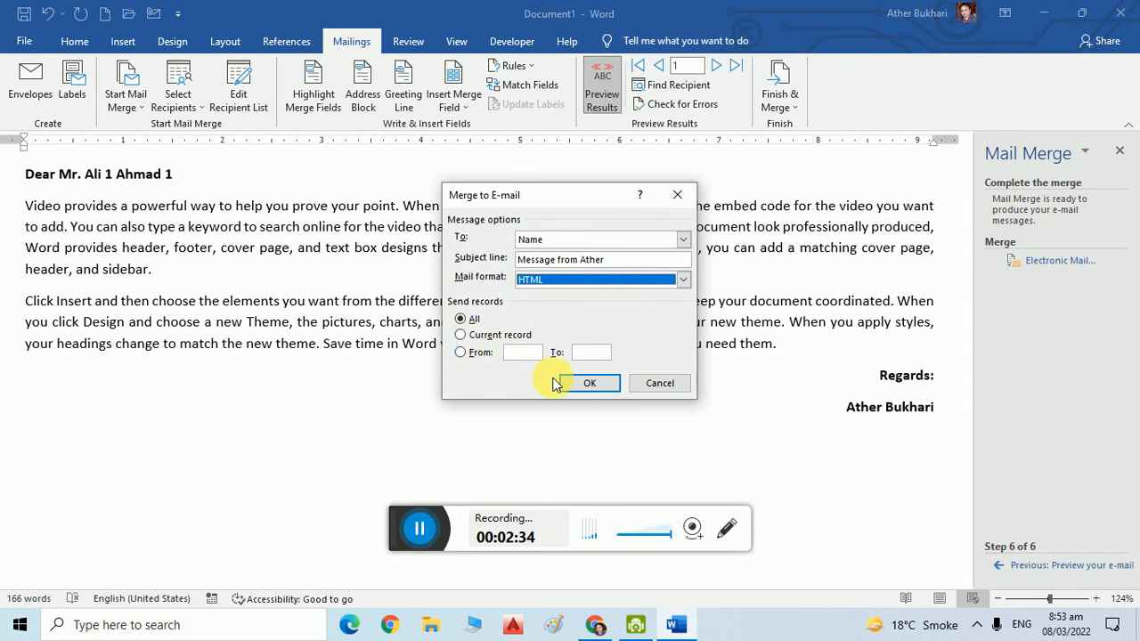
pyautogui.click(587, 384)
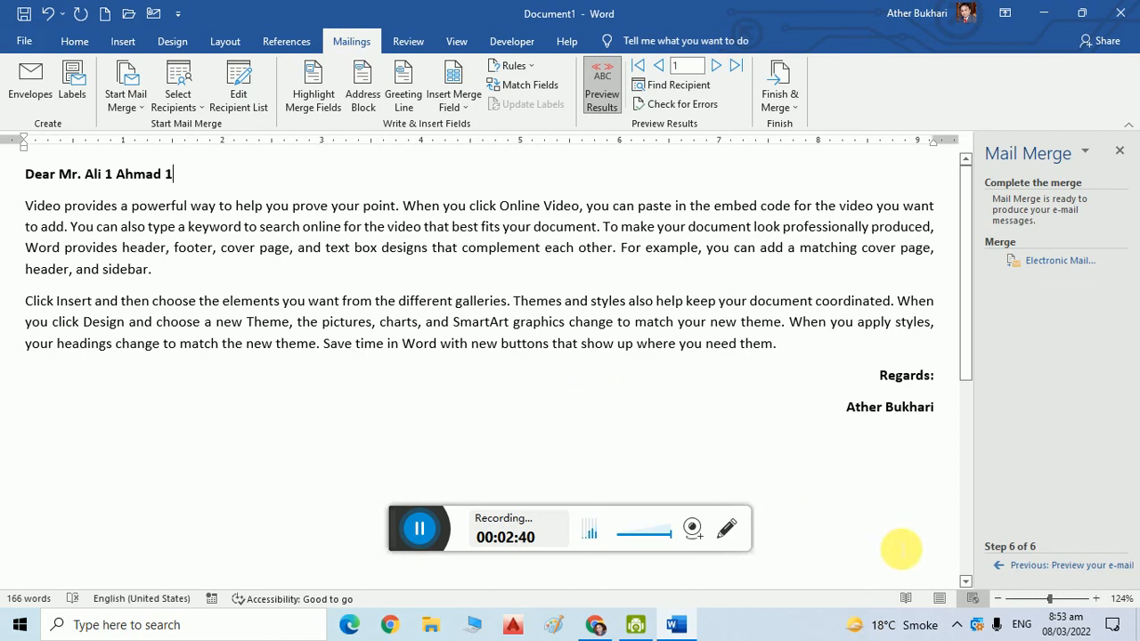
pyautogui.moveTo(978, 630)
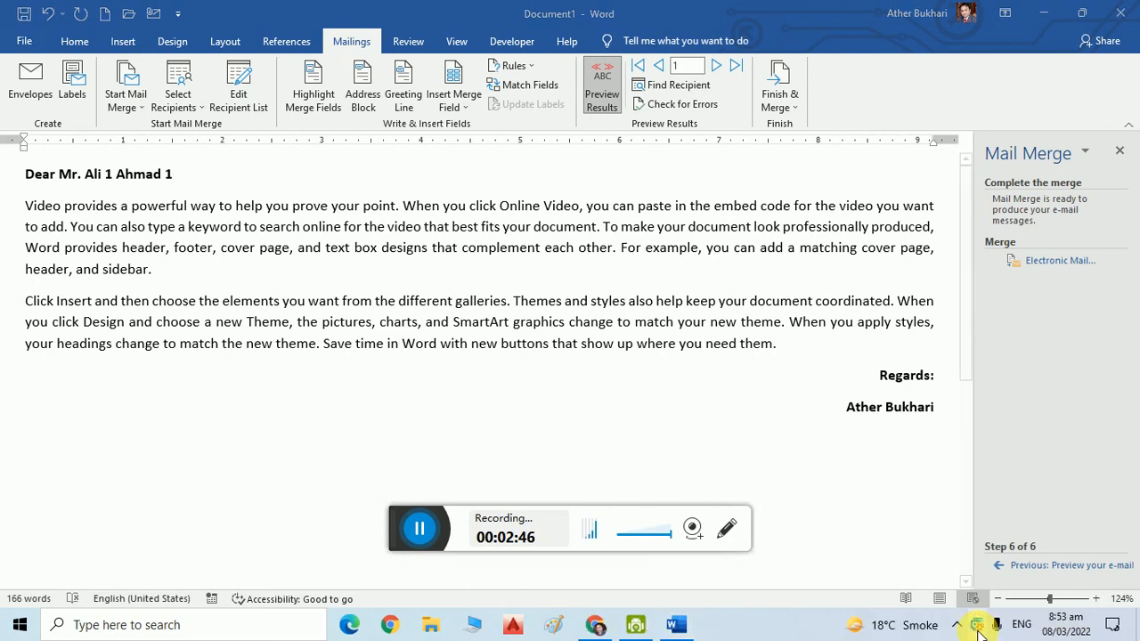
# Open Outlook for the pending e-mail merge and cancel creating a new contact for the first recipient's unrecognized name
pyautogui.rightClick(978, 627)
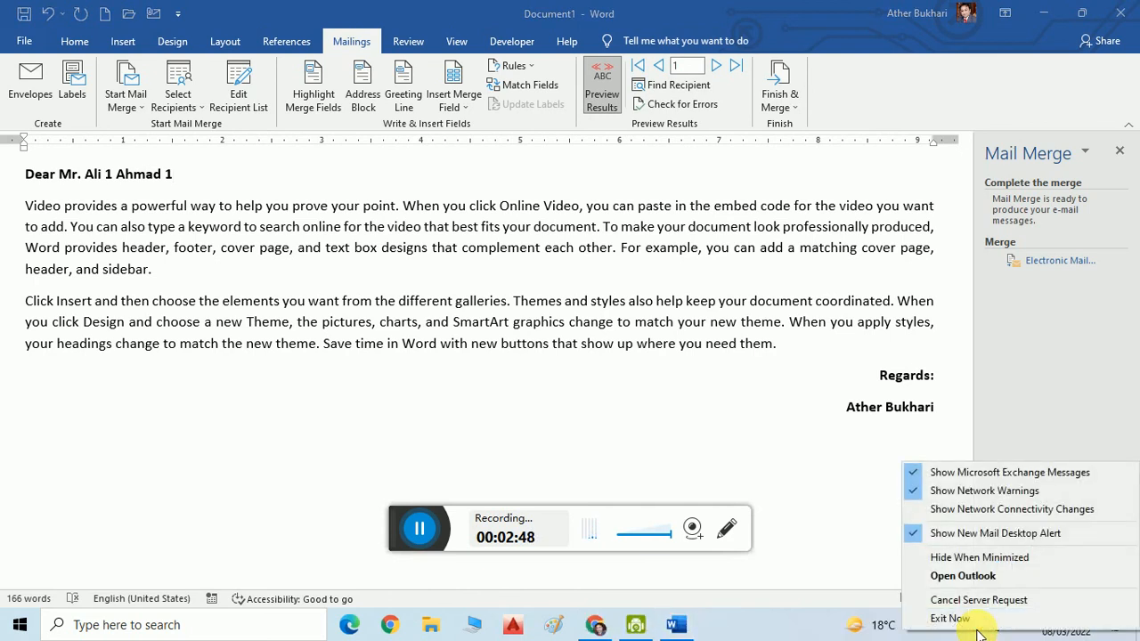
pyautogui.click(977, 576)
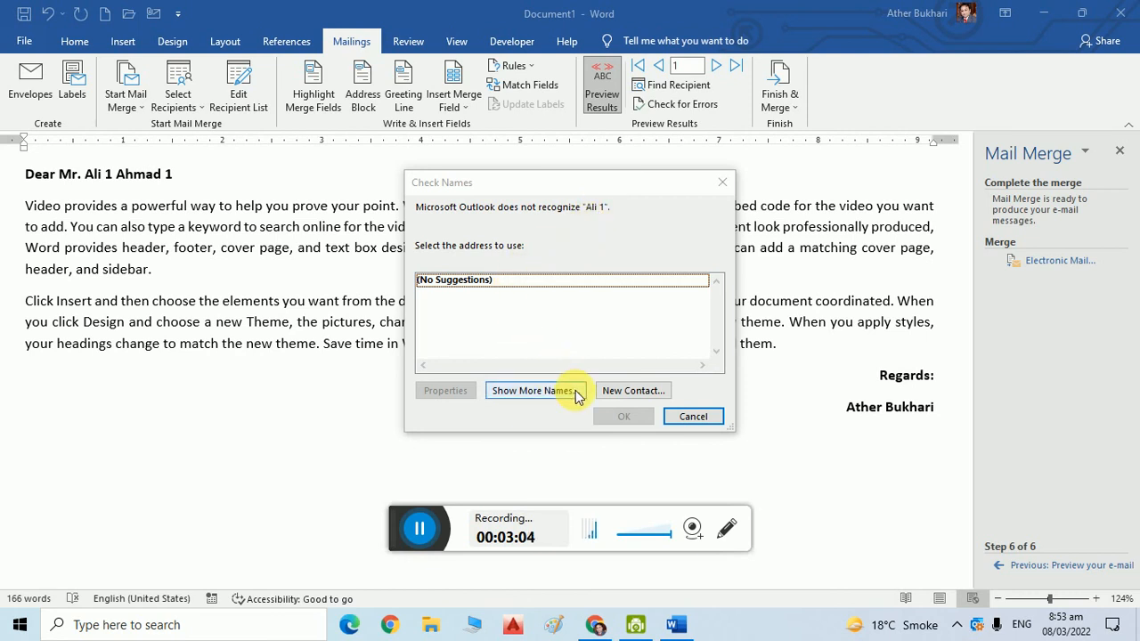
pyautogui.click(626, 390)
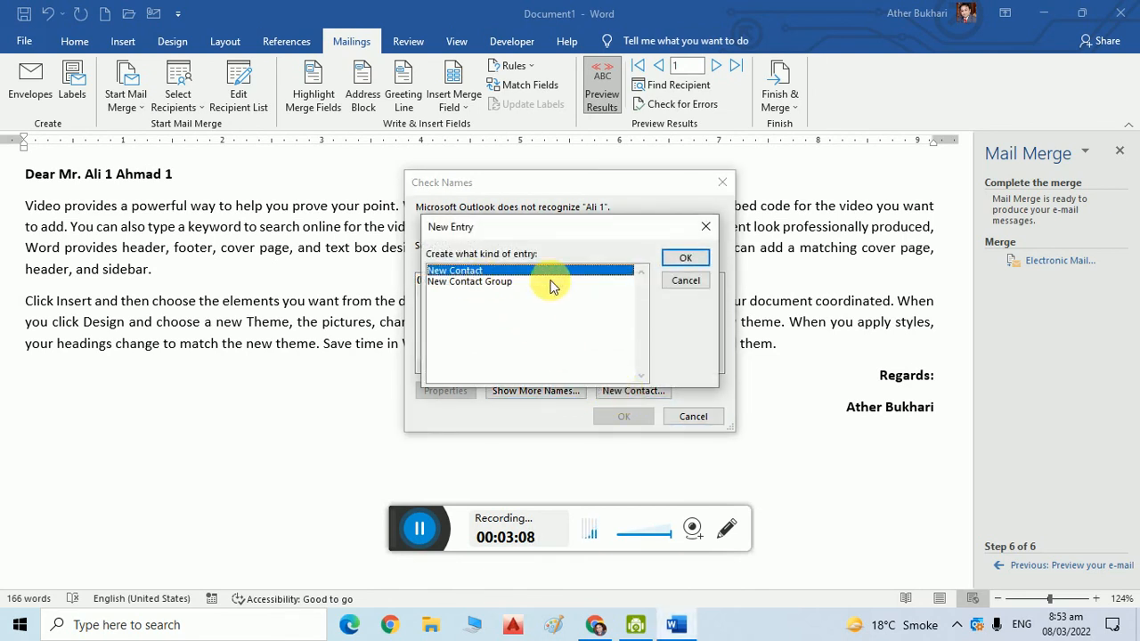
pyautogui.click(684, 281)
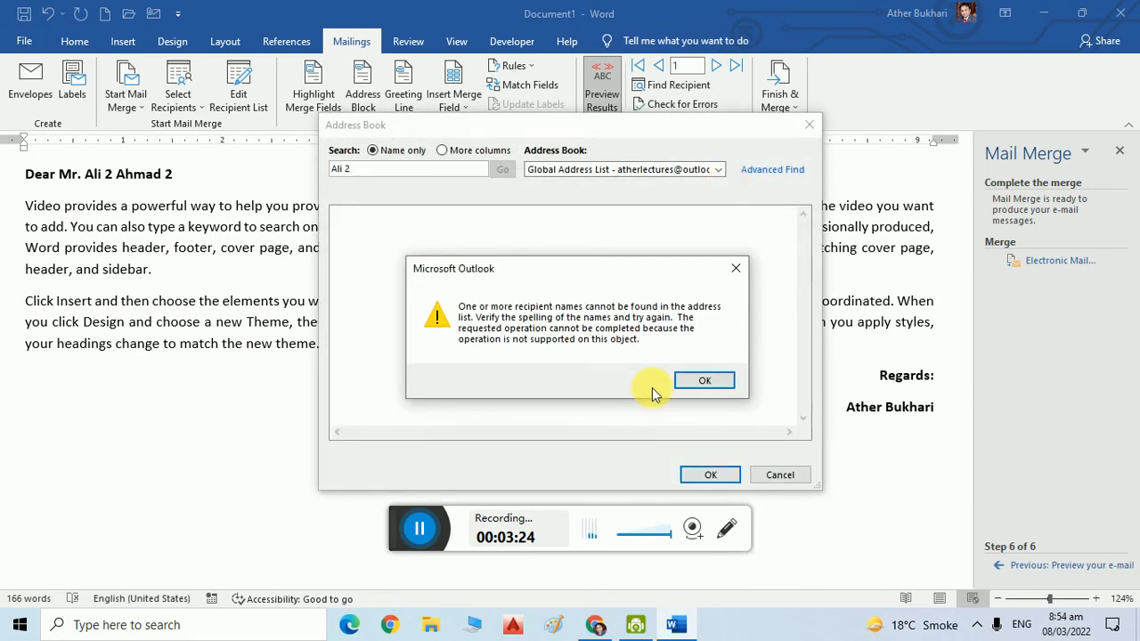
# Dismiss the address book lookup and cancel the name check for each remaining recipient until the e-mail merge ends
pyautogui.click(690, 381)
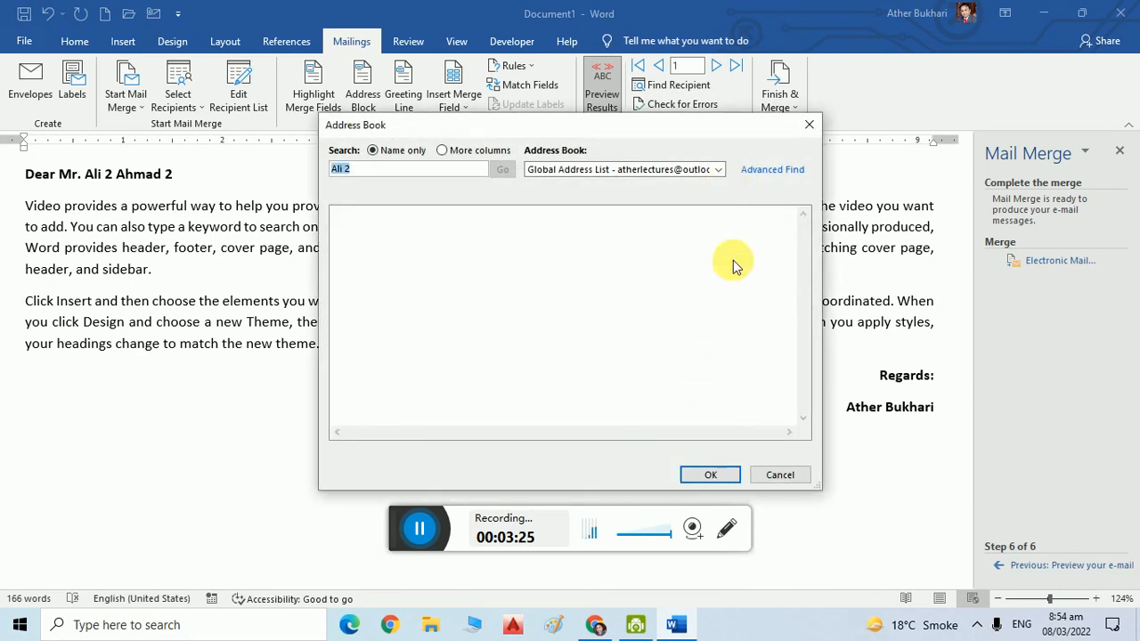
pyautogui.click(807, 126)
pyautogui.click(691, 415)
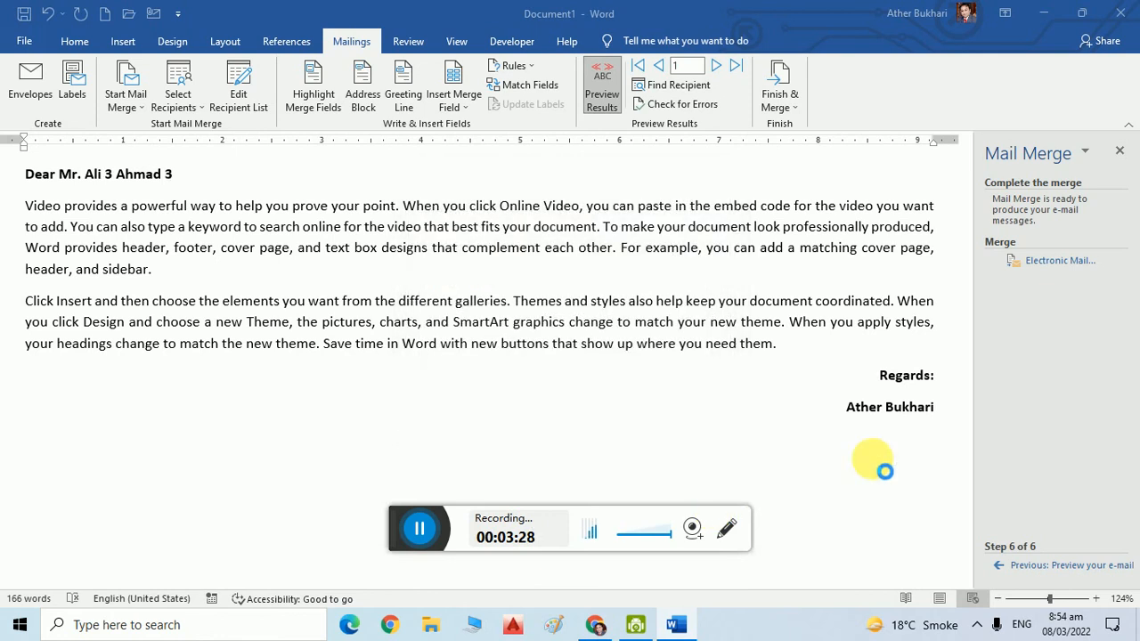
pyautogui.click(703, 417)
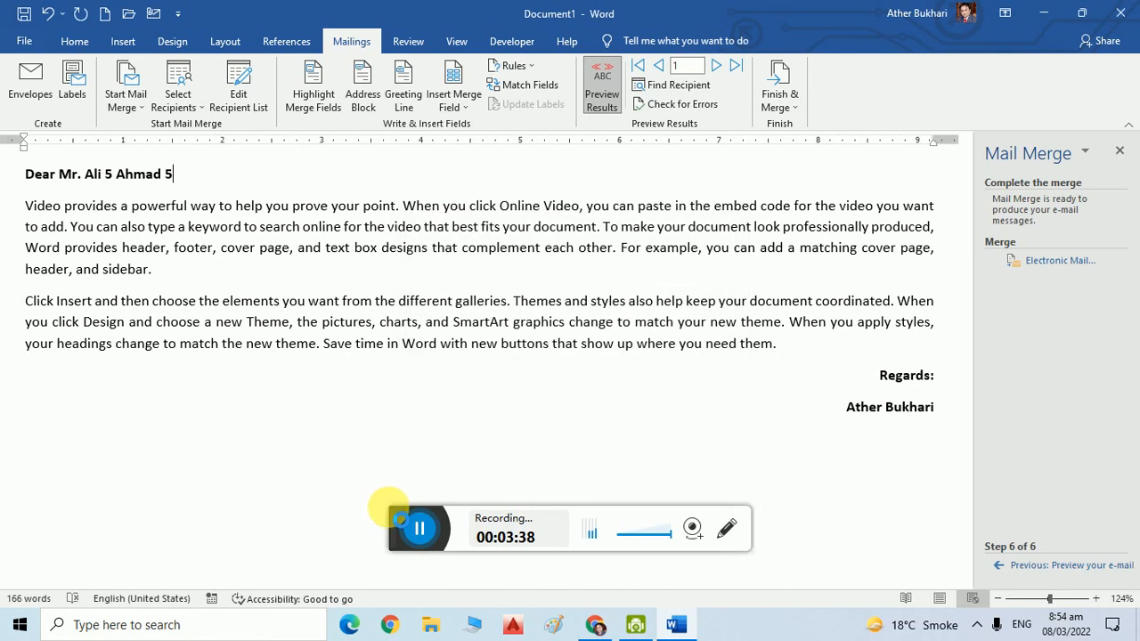
pyautogui.moveTo(396, 518); pyautogui.dragTo(580, 624)
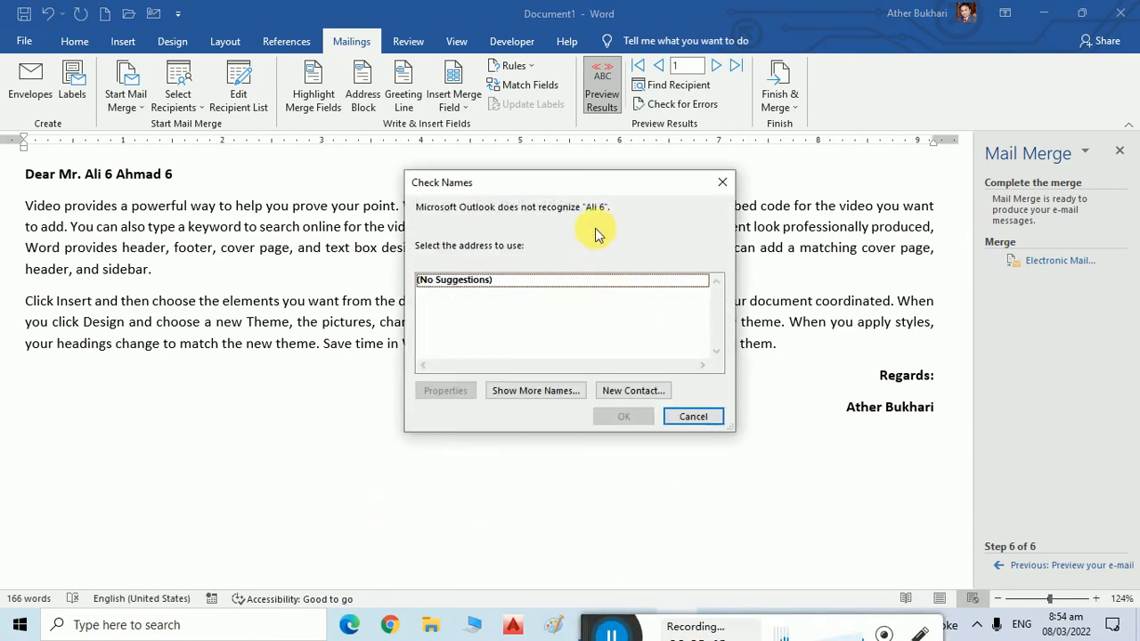
pyautogui.click(692, 416)
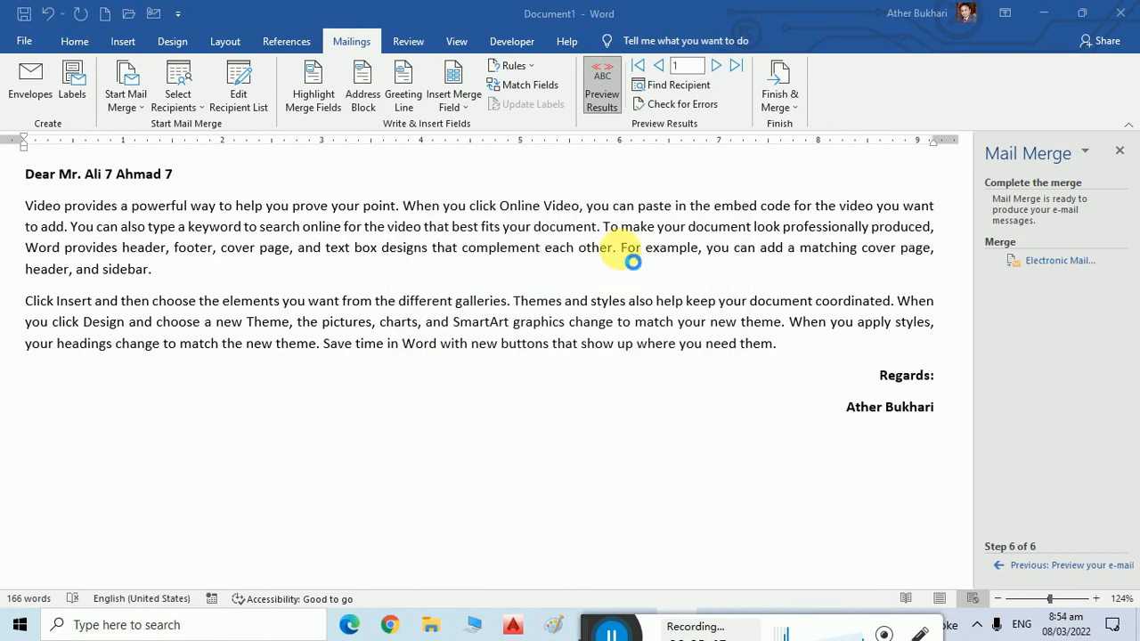
pyautogui.click(692, 415)
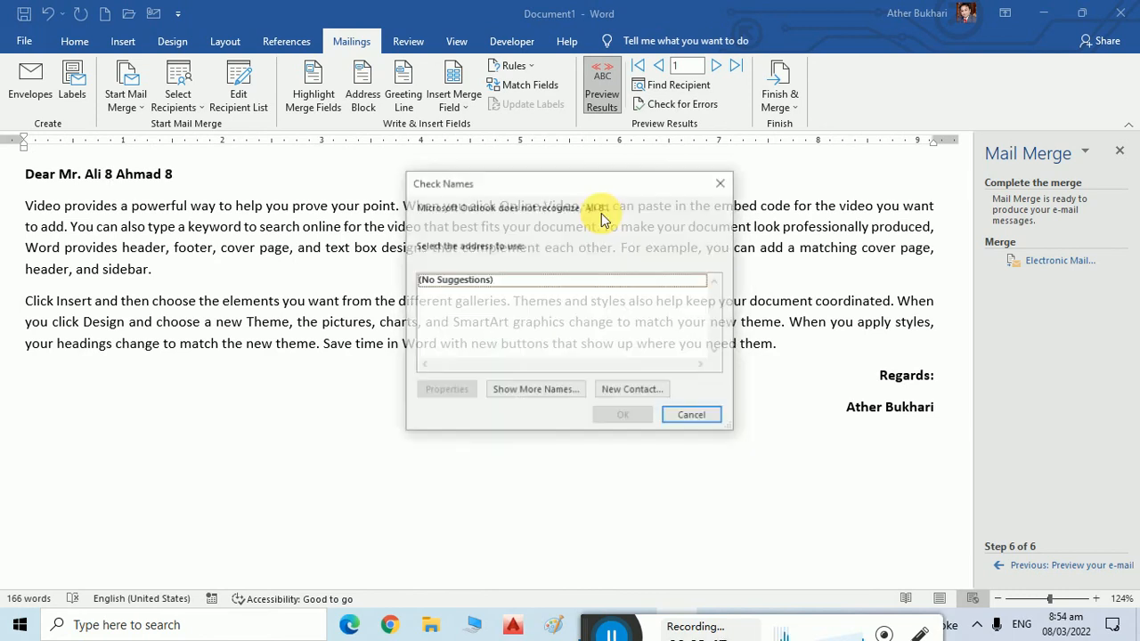
pyautogui.click(691, 415)
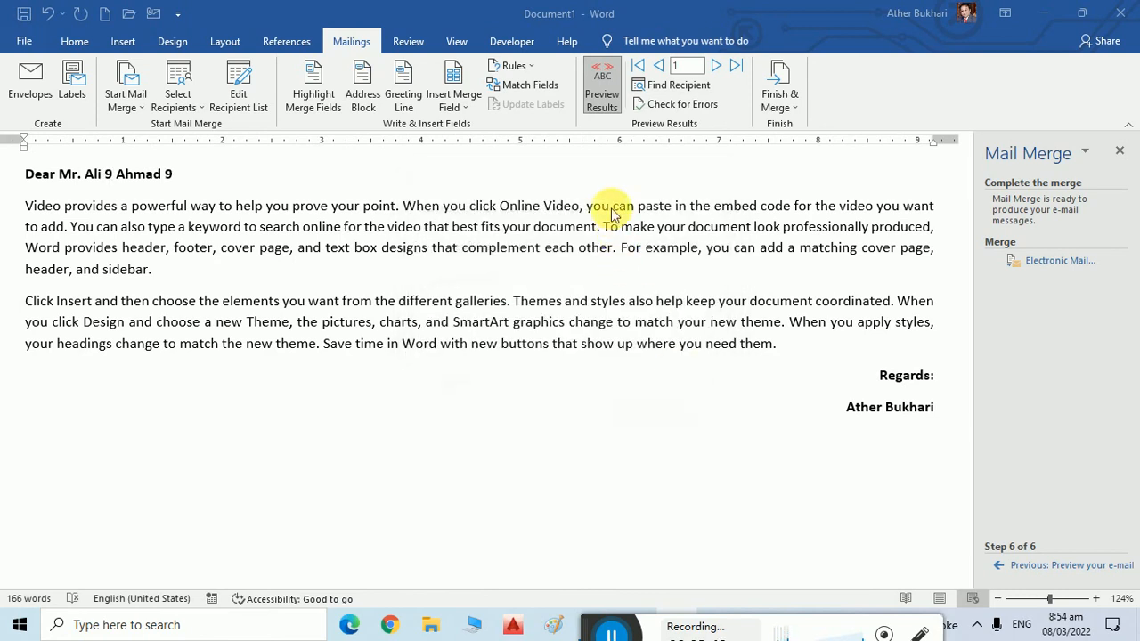
pyautogui.click(692, 415)
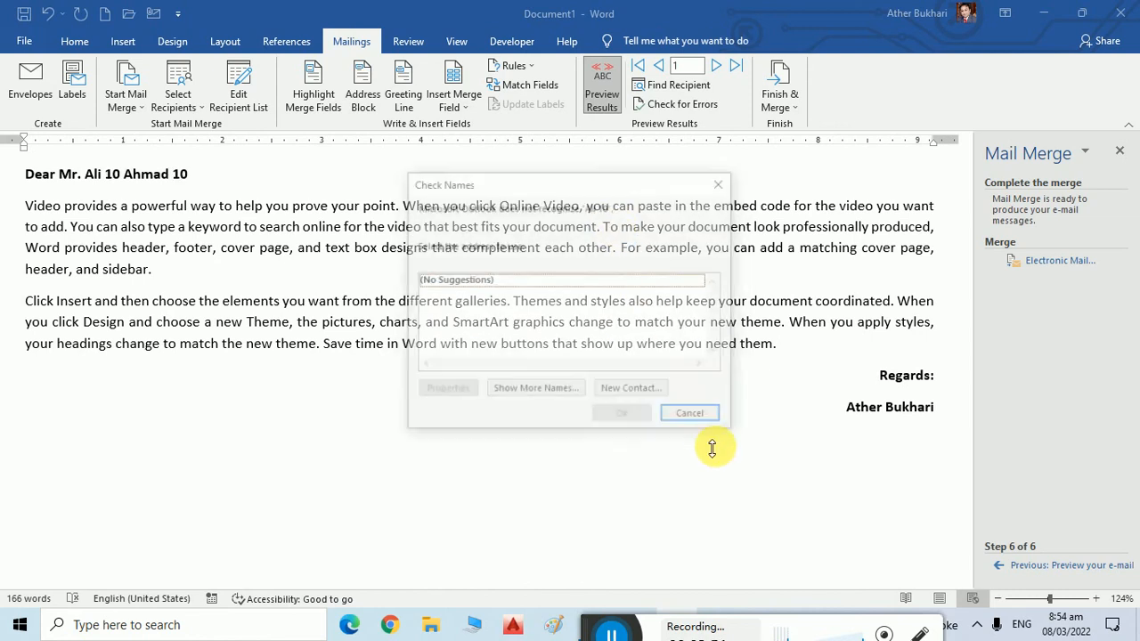
pyautogui.click(724, 269)
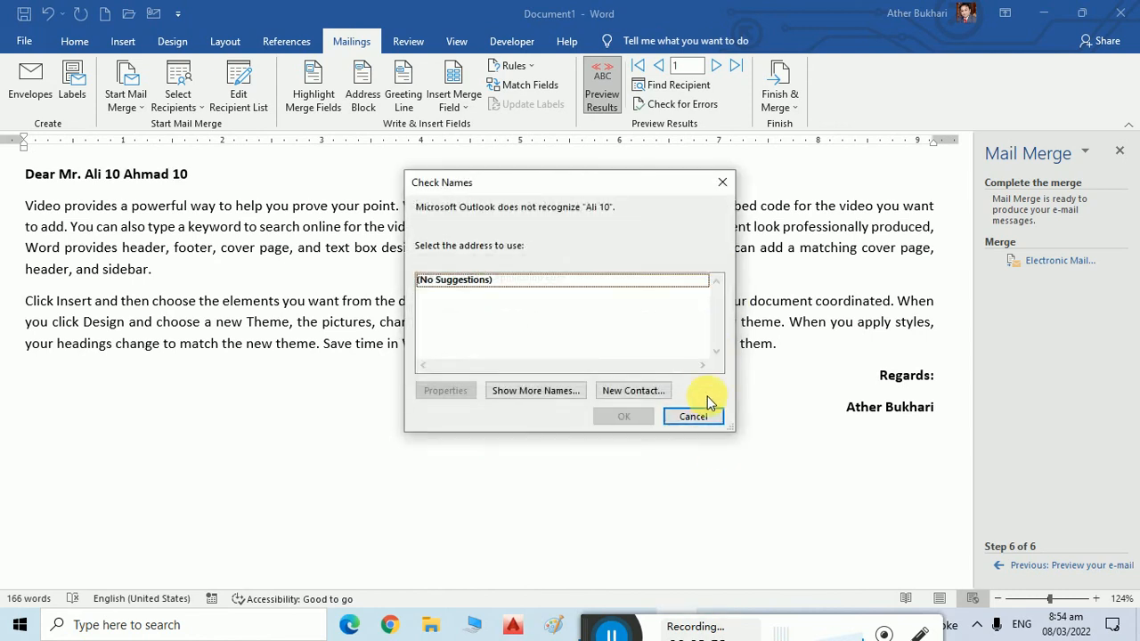
pyautogui.click(695, 415)
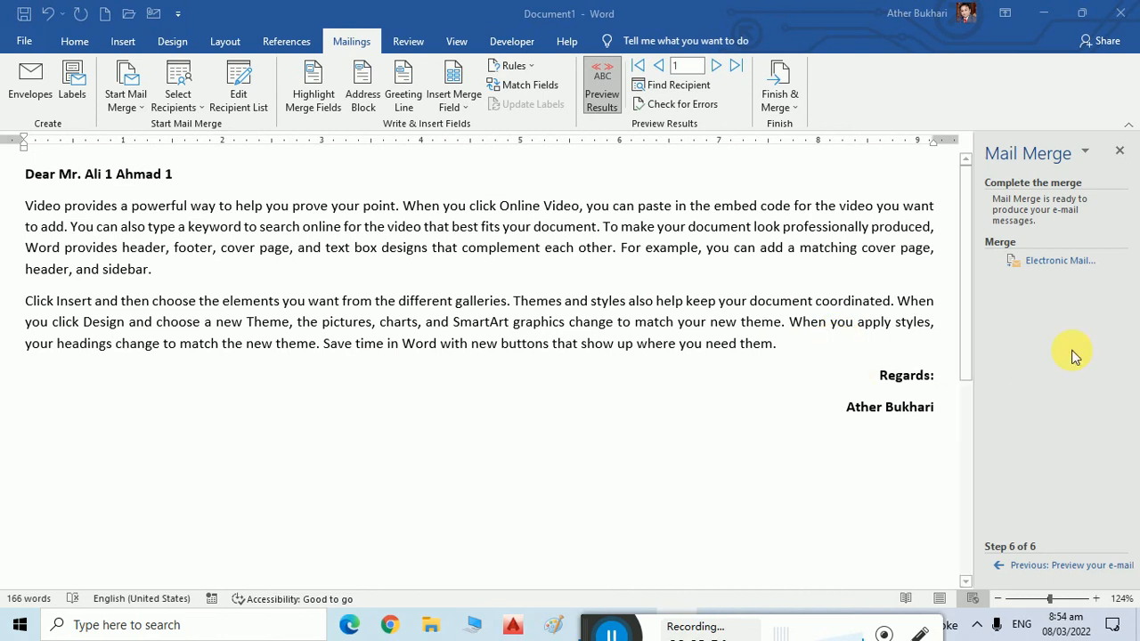
# Return to the merge wizard's document type selection, choose Envelopes and advance to the starting document
pyautogui.click(1078, 567)
pyautogui.click(1080, 568)
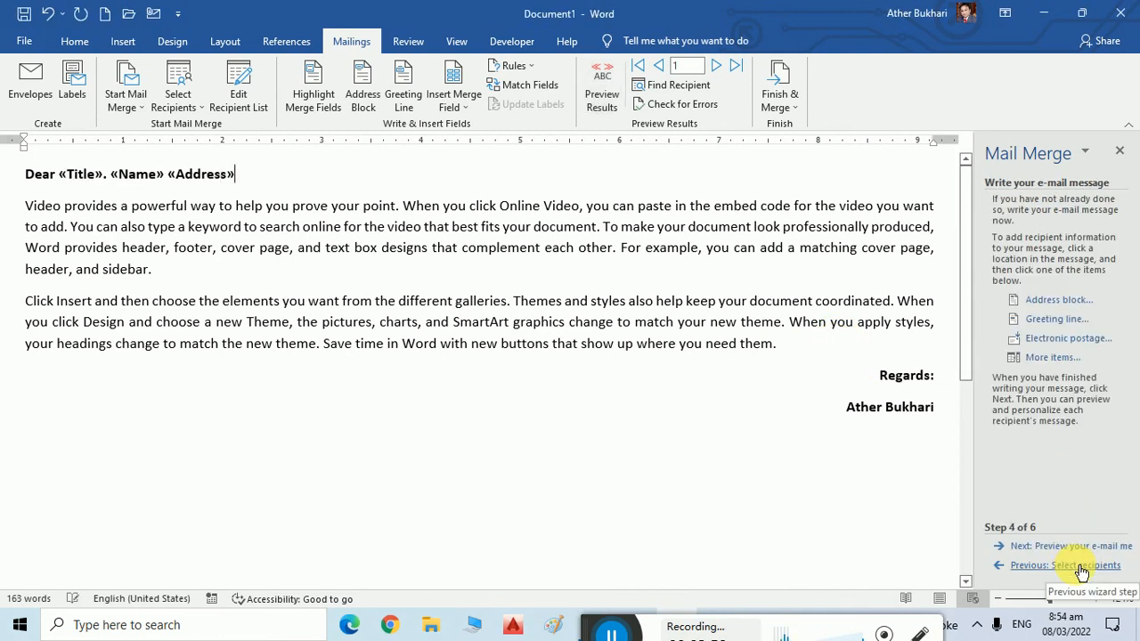
pyautogui.click(1080, 567)
pyautogui.click(1080, 566)
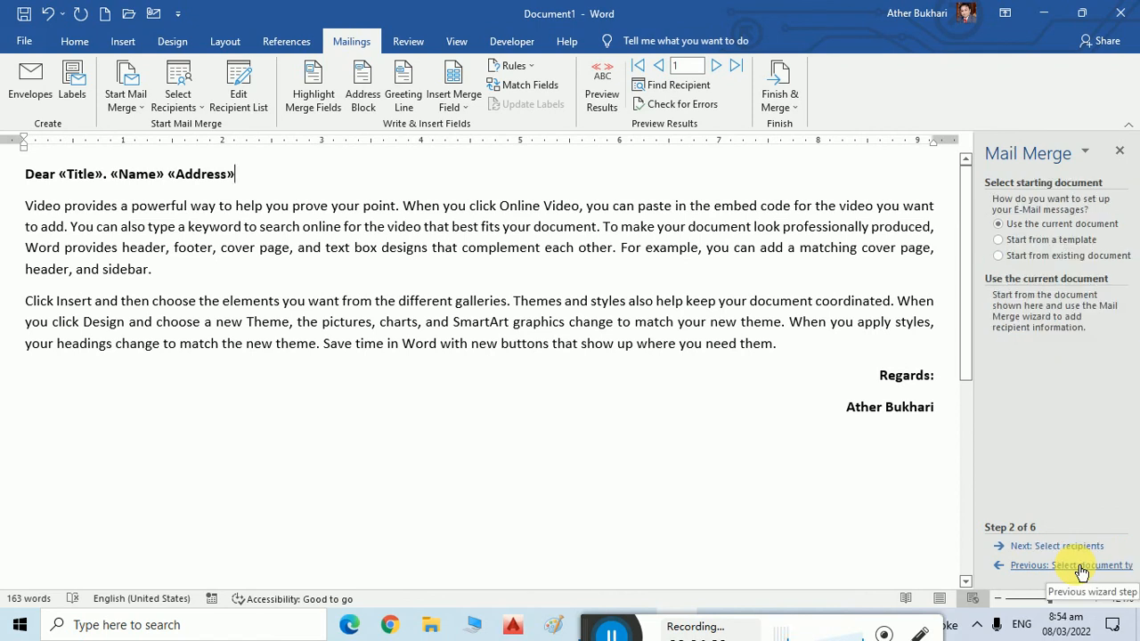
pyautogui.click(1080, 567)
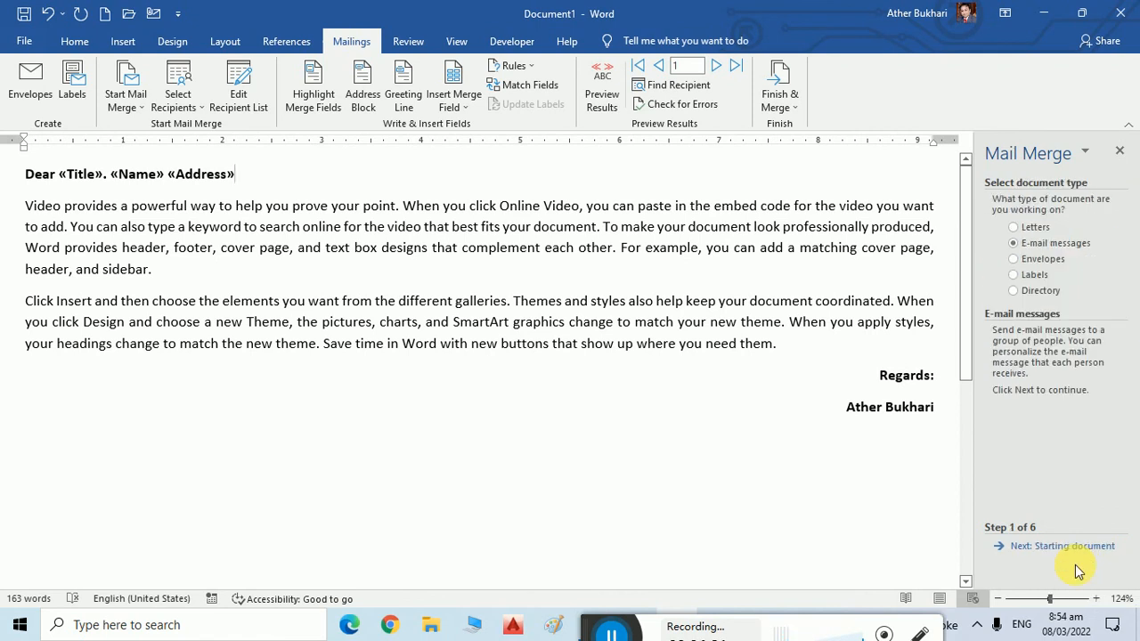
pyautogui.click(1048, 267)
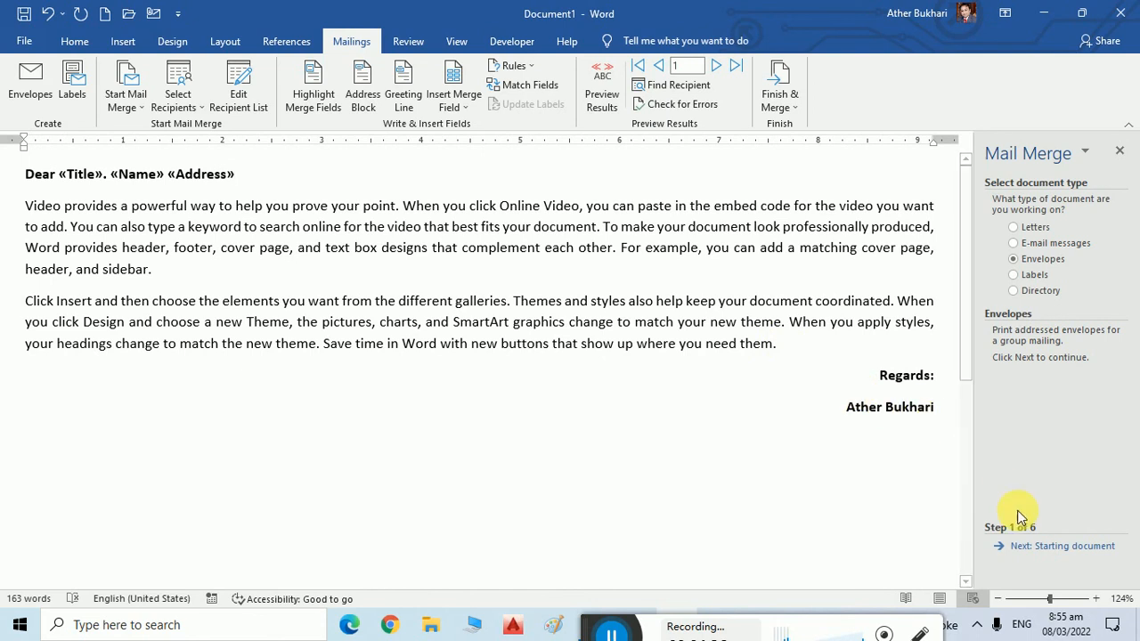
pyautogui.click(1042, 547)
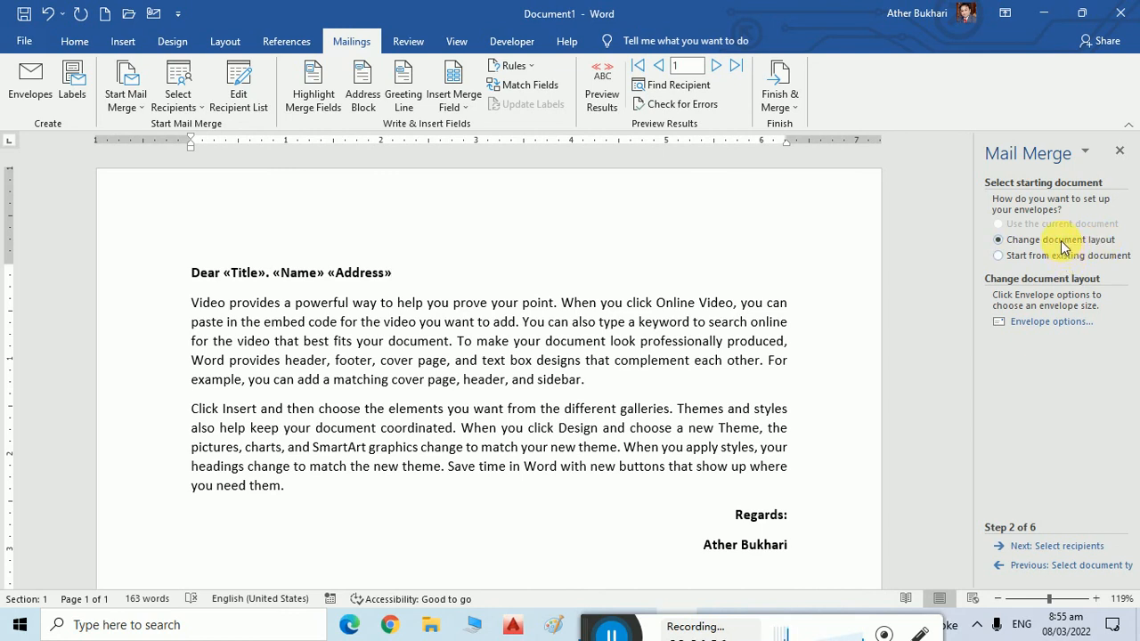
# Keep the envelope size at Size 10 (4 1/8 x 9 1/2 in) and set the delivery address font to bold with all caps
pyautogui.click(1069, 326)
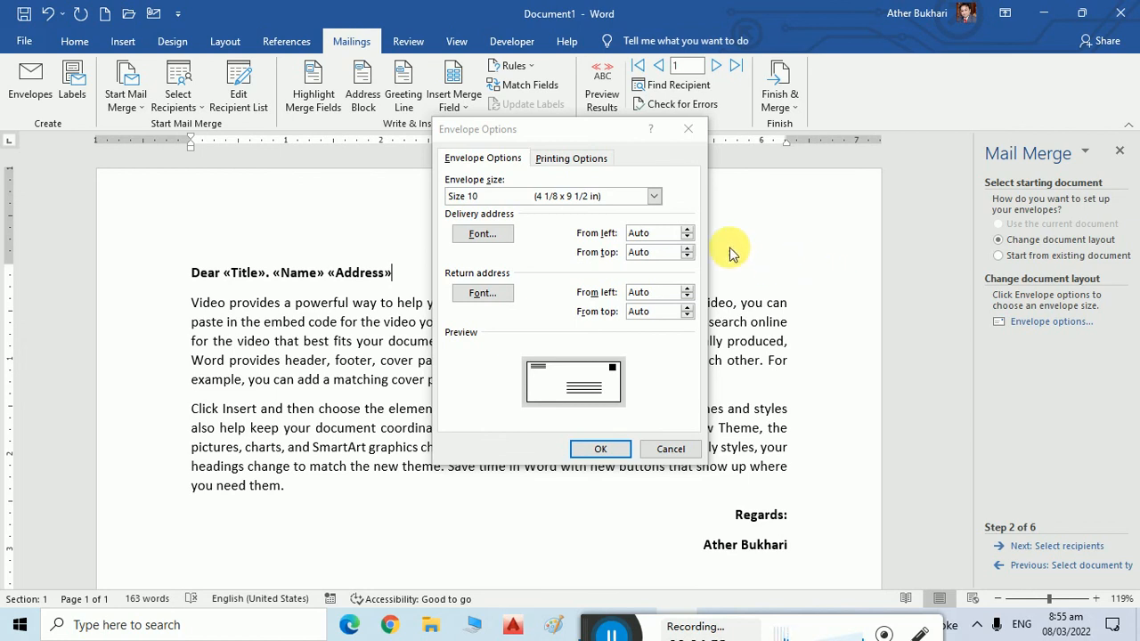
pyautogui.click(578, 207)
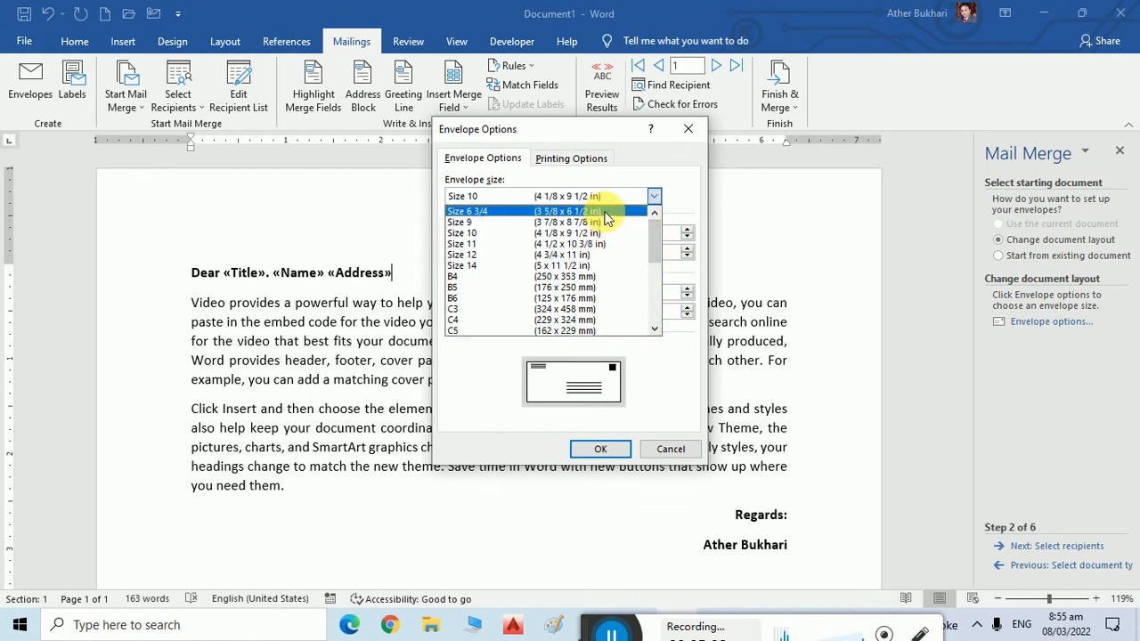
pyautogui.click(660, 172)
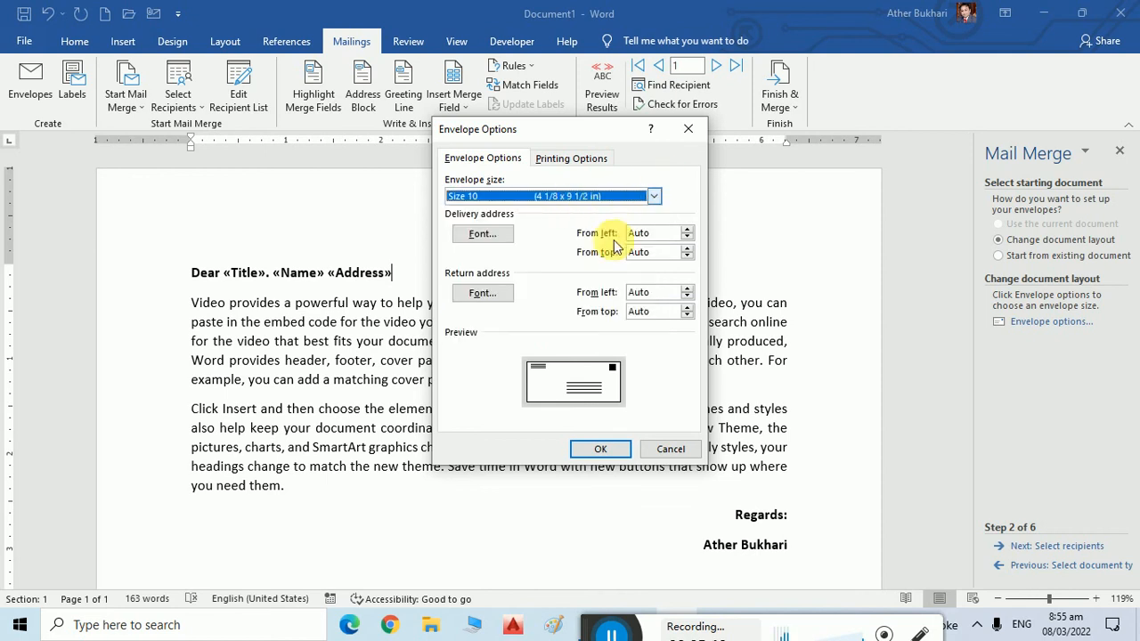
pyautogui.click(491, 231)
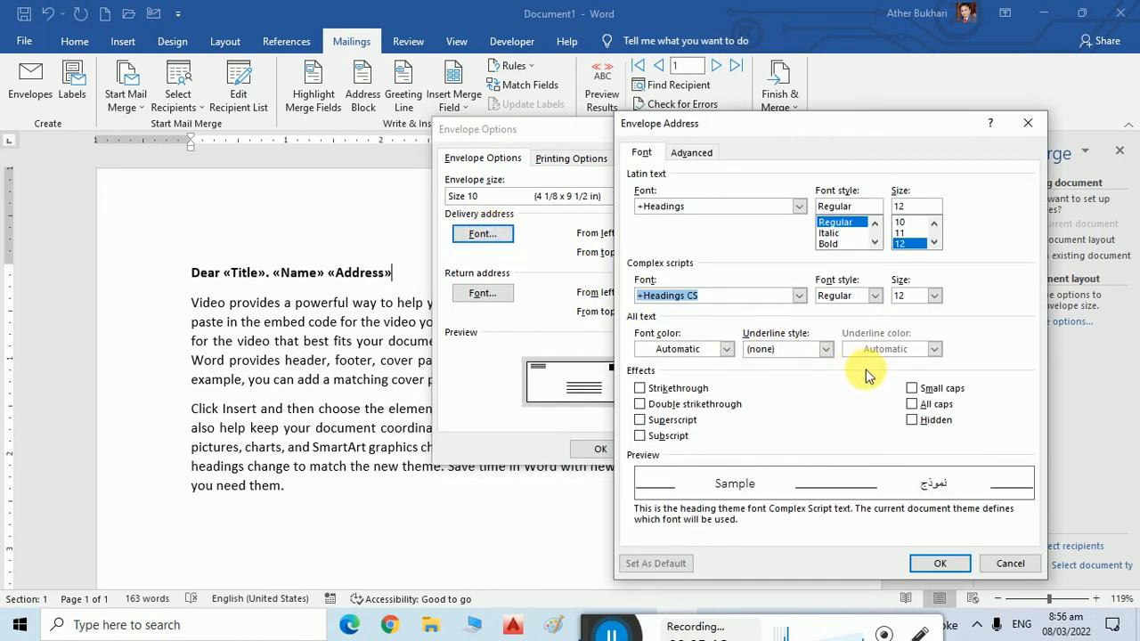
pyautogui.click(910, 404)
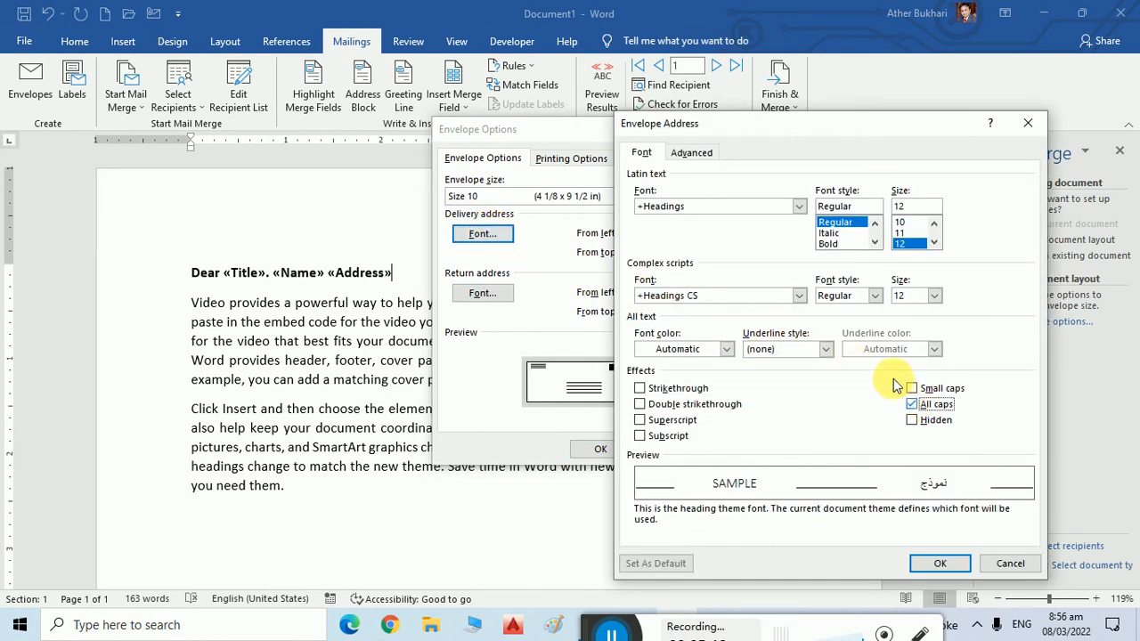
pyautogui.click(830, 244)
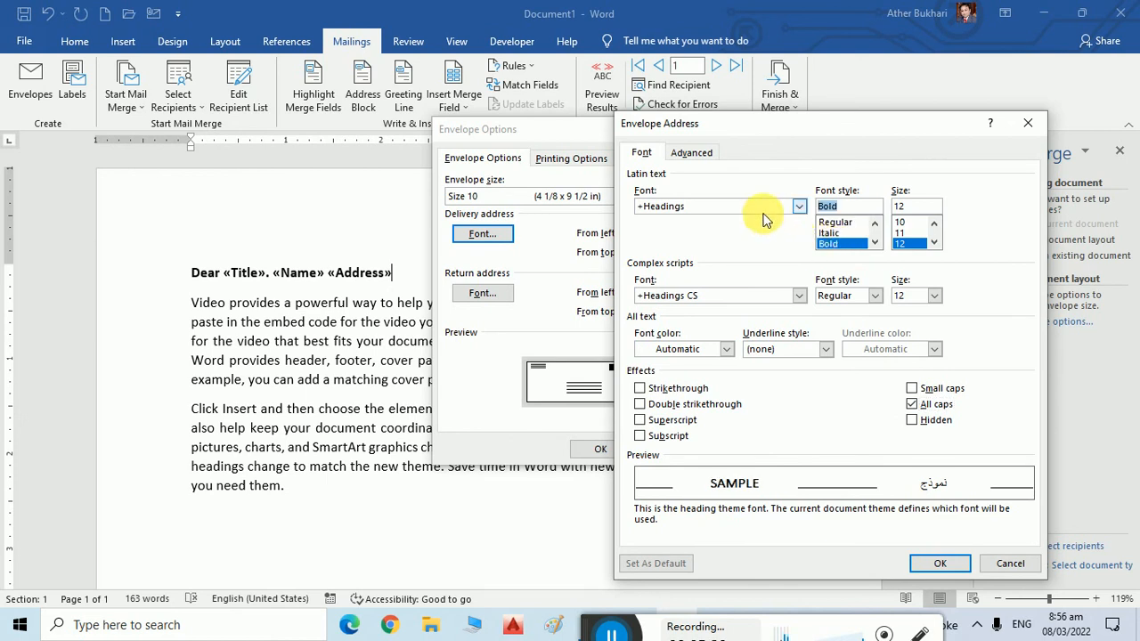
pyautogui.click(943, 565)
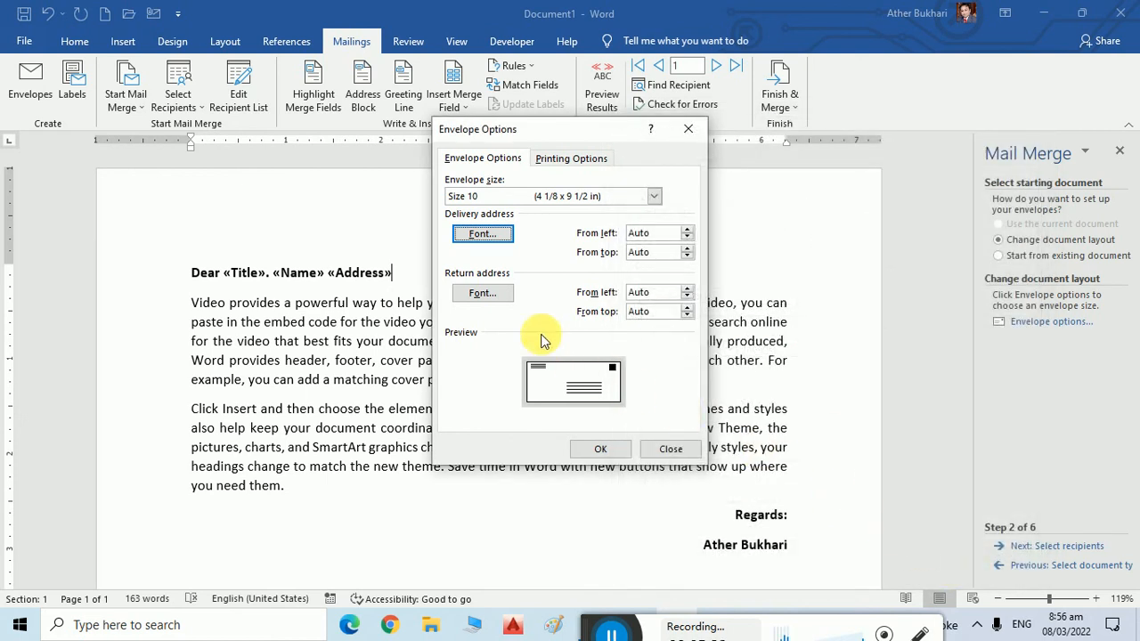
# Keep the return address font as it is and apply the envelope options, letting the document's current contents be deleted
pyautogui.click(483, 294)
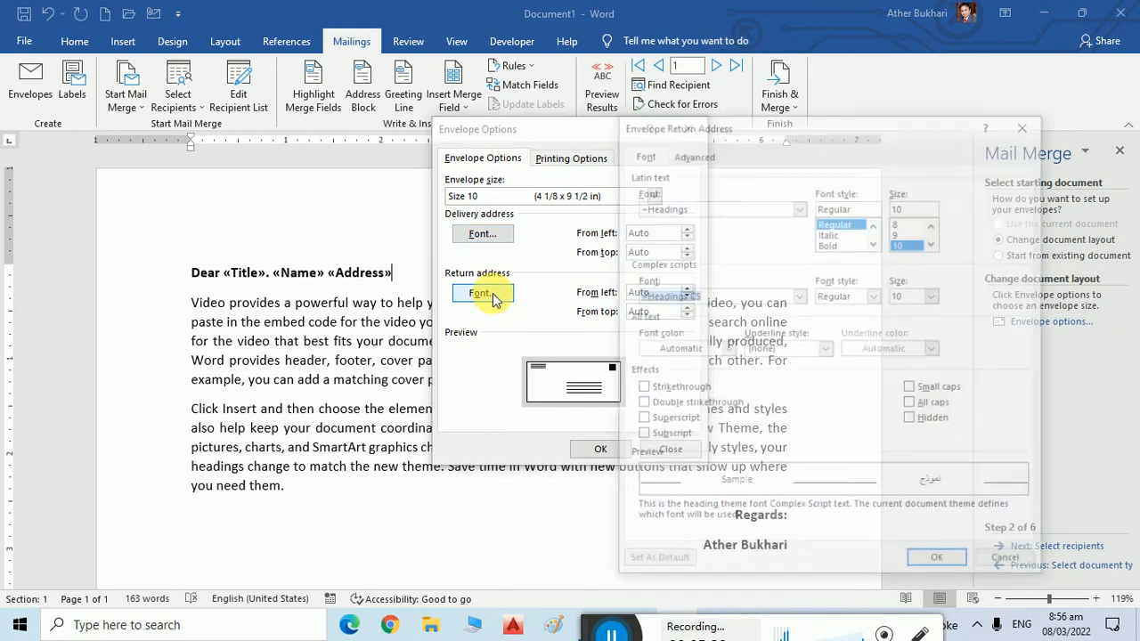
pyautogui.click(1011, 563)
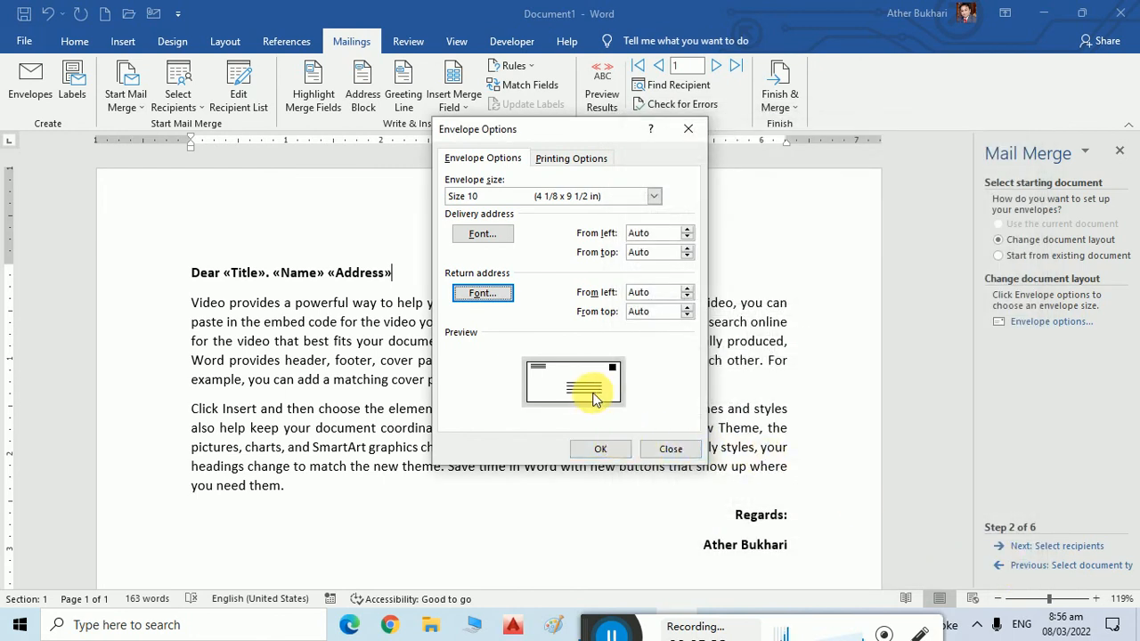
pyautogui.click(603, 449)
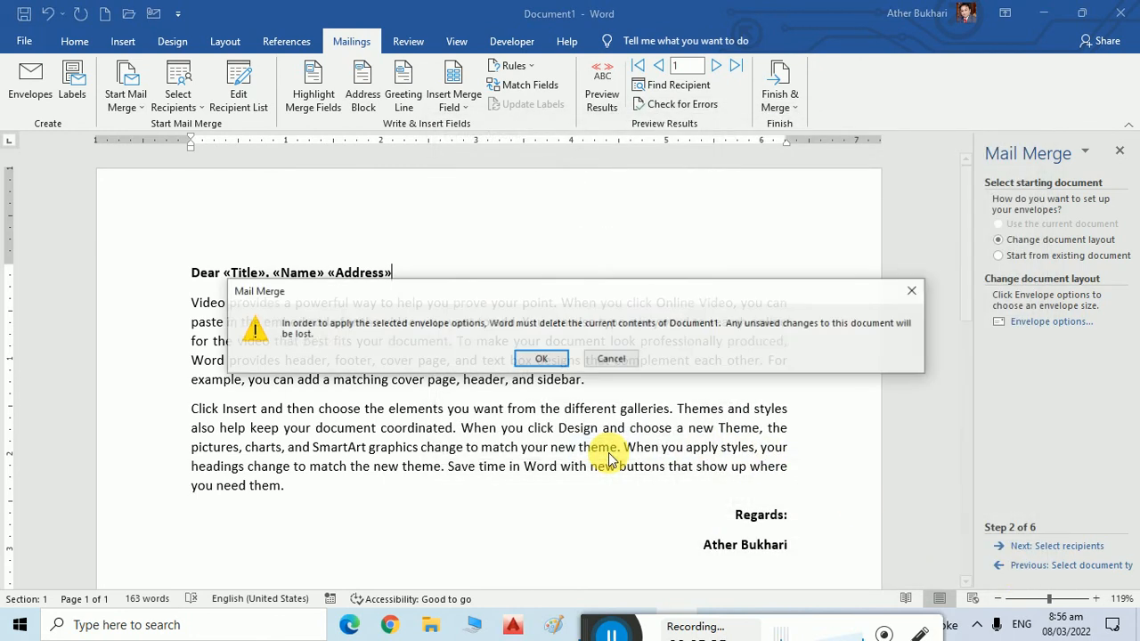
pyautogui.click(541, 358)
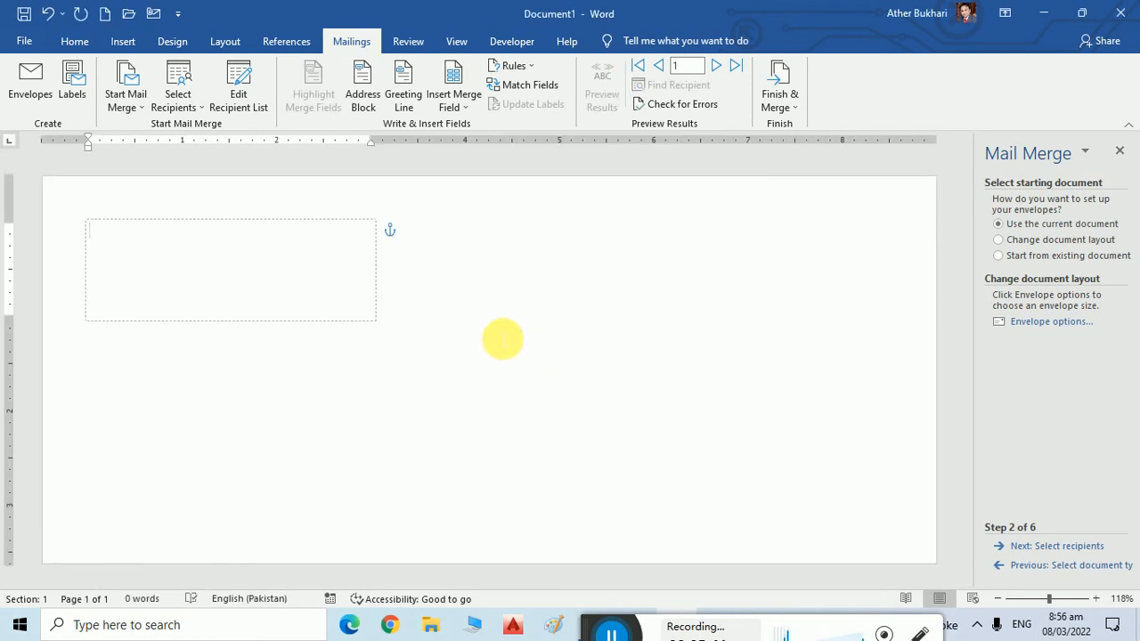
# Locate the envelope's delivery and return address areas, place the cursor in the return address area and advance to selecting recipients
pyautogui.click(601, 400)
pyautogui.click(665, 288)
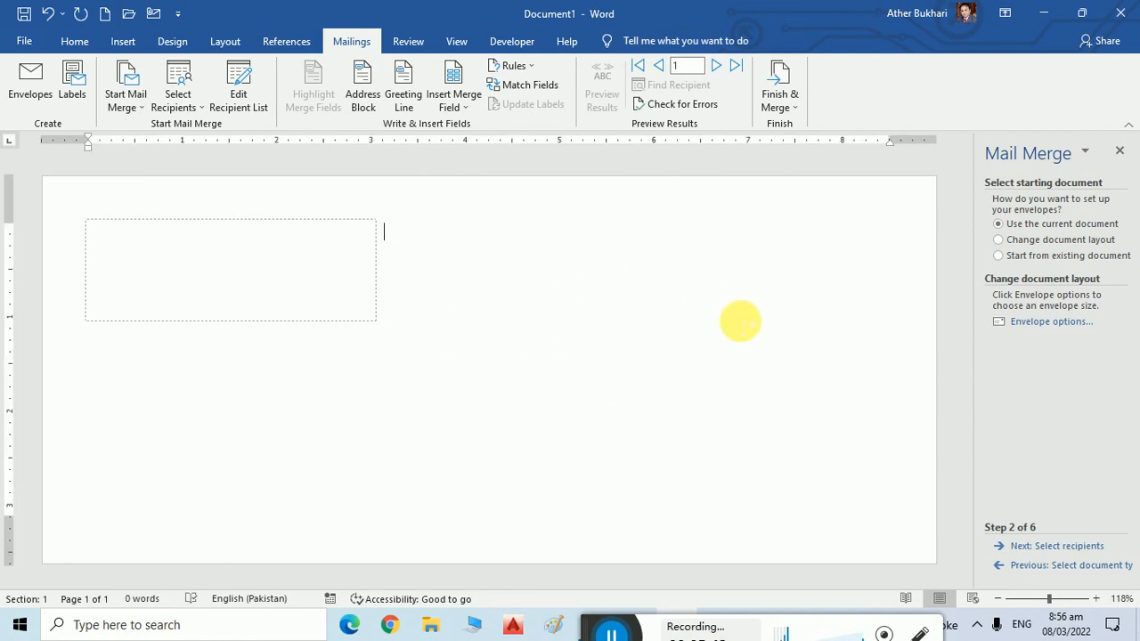
pyautogui.click(621, 402)
pyautogui.click(791, 328)
pyautogui.click(326, 265)
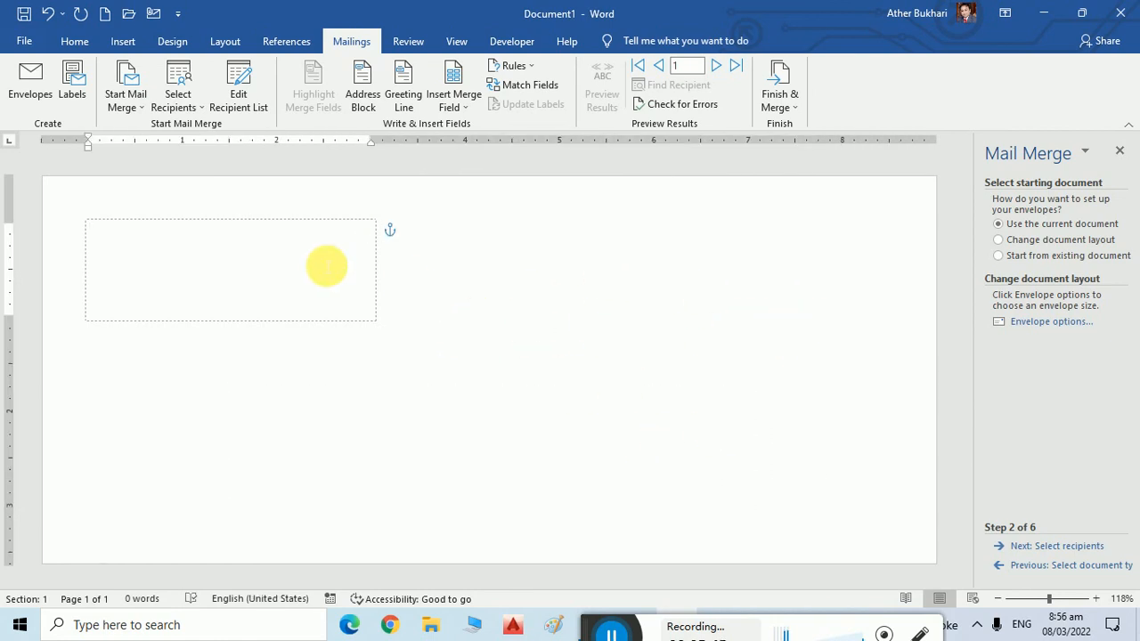
pyautogui.click(540, 481)
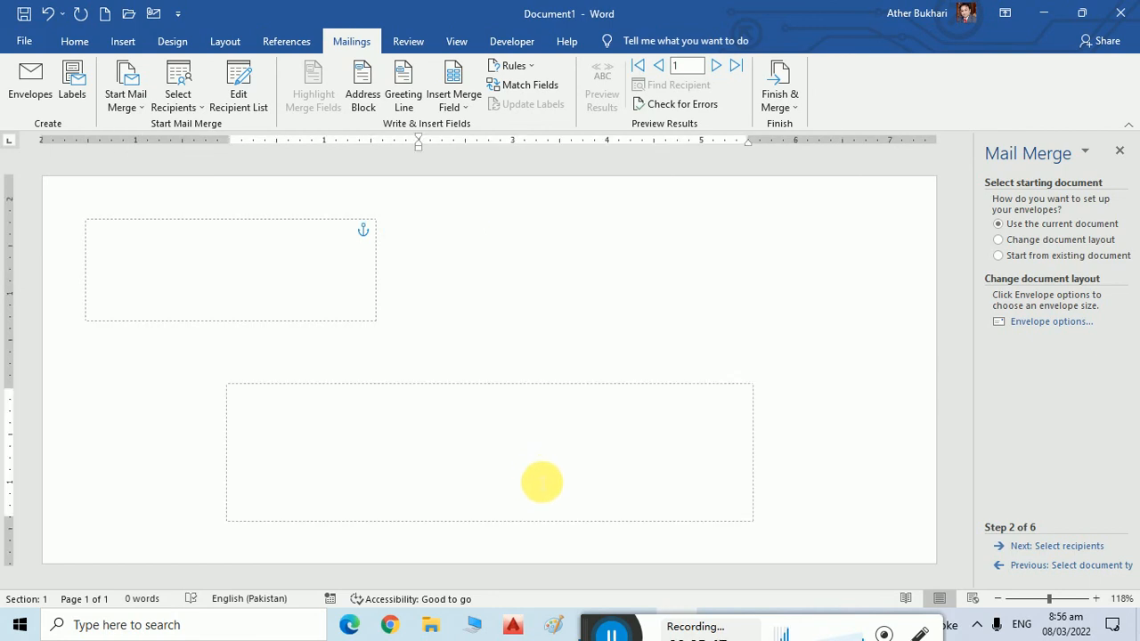
pyautogui.click(303, 274)
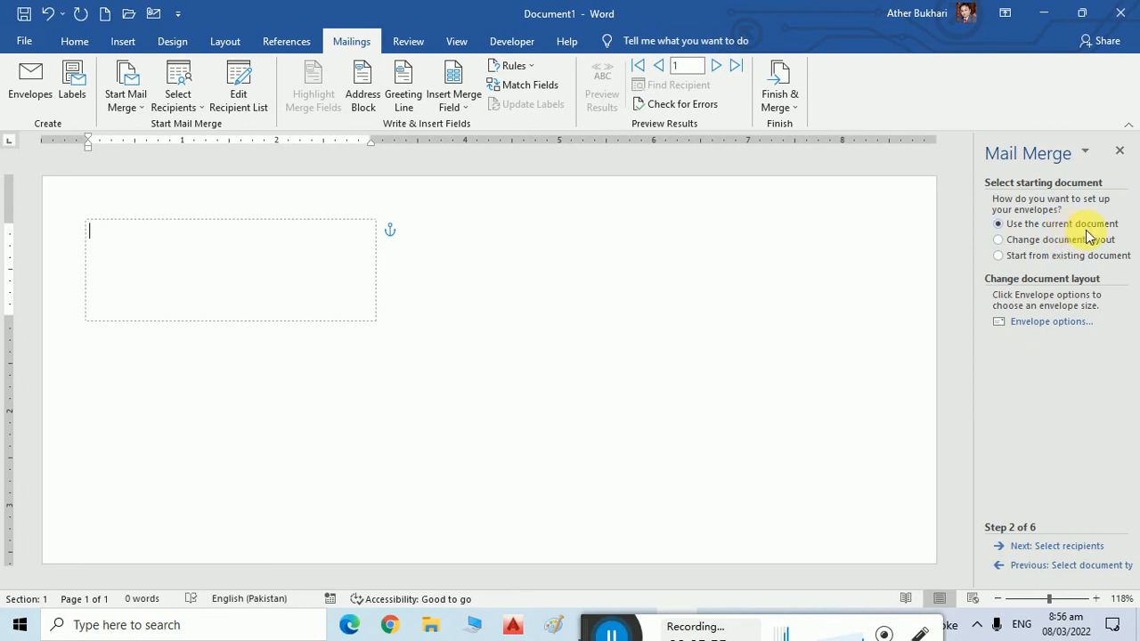
pyautogui.click(1101, 549)
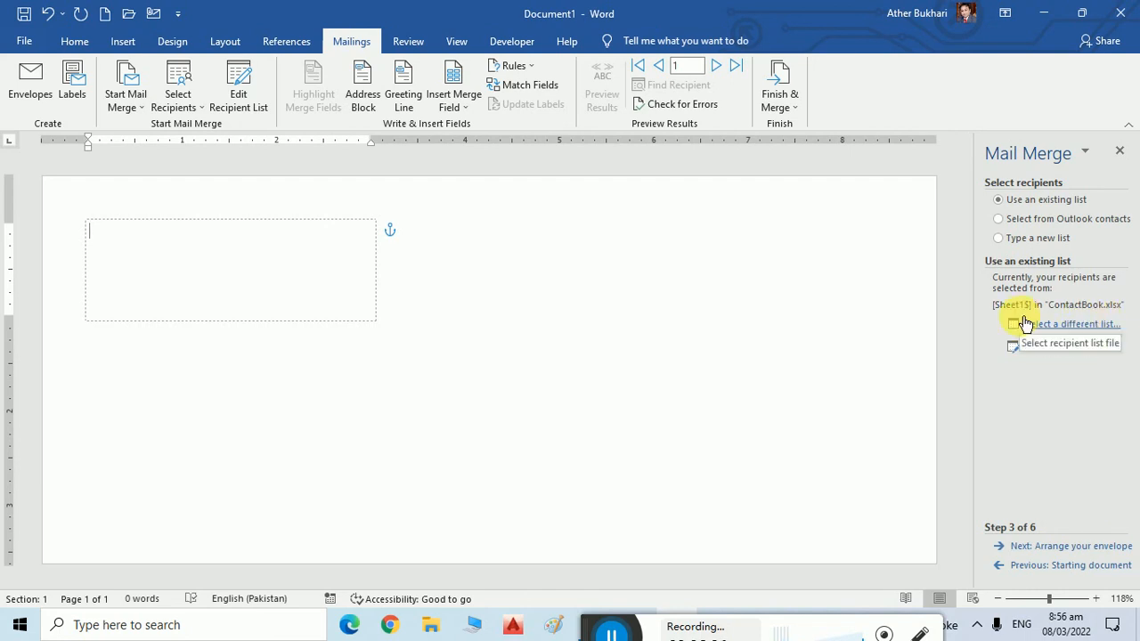
# Advance to arranging the envelope, insert the Sr_no merge field in the return address area, and add a colon with "To," on the next line
pyautogui.click(1098, 549)
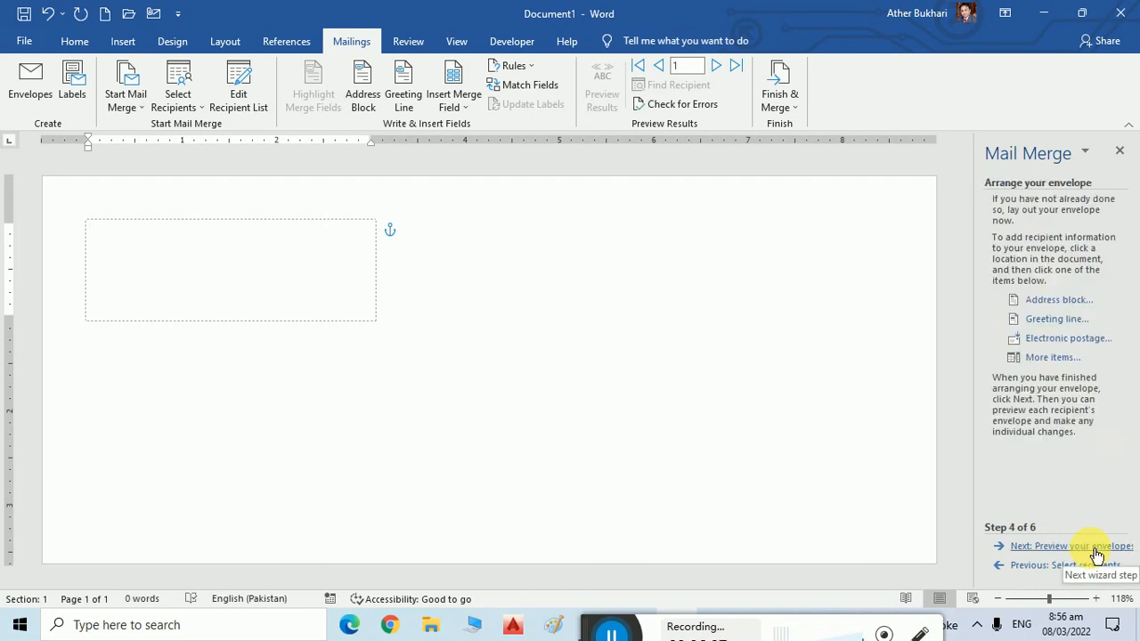
pyautogui.click(1047, 360)
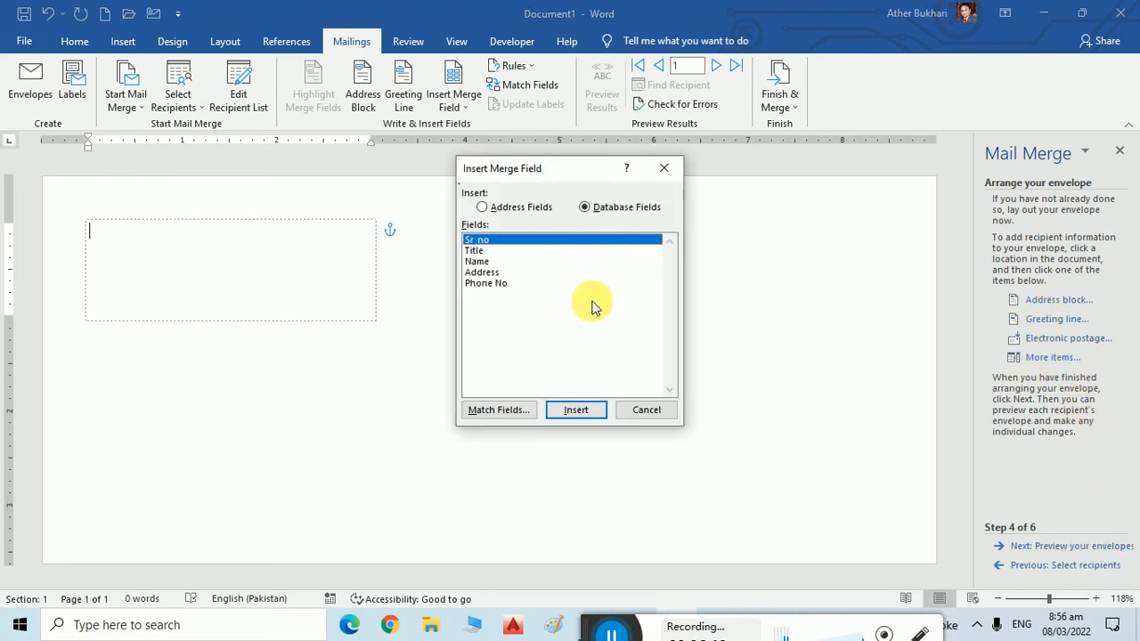
pyautogui.click(574, 412)
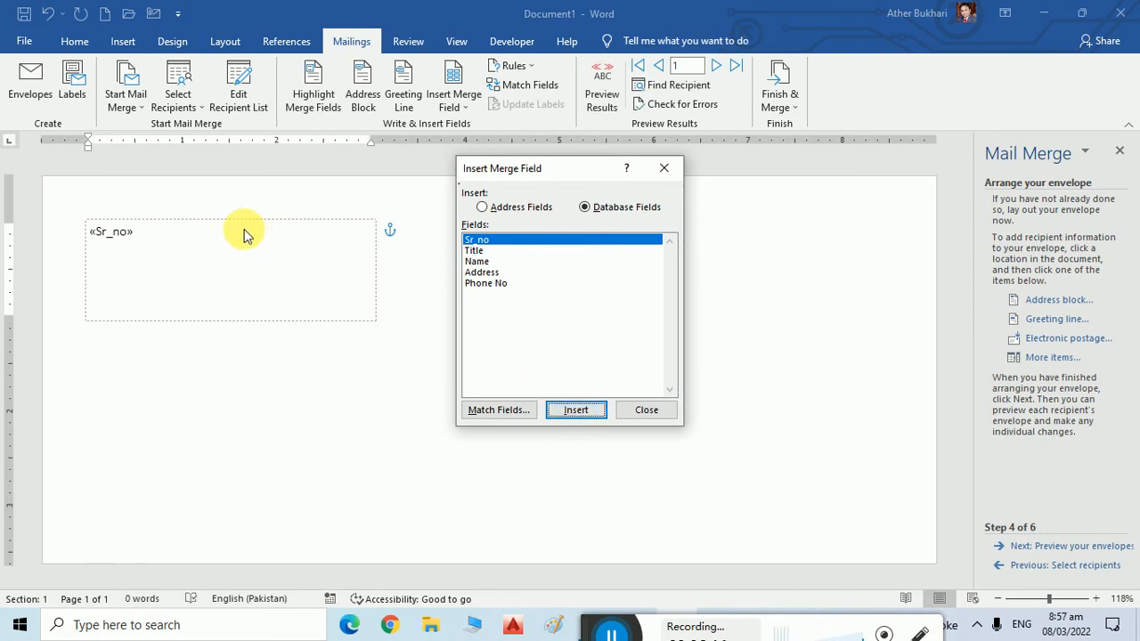
pyautogui.click(198, 238)
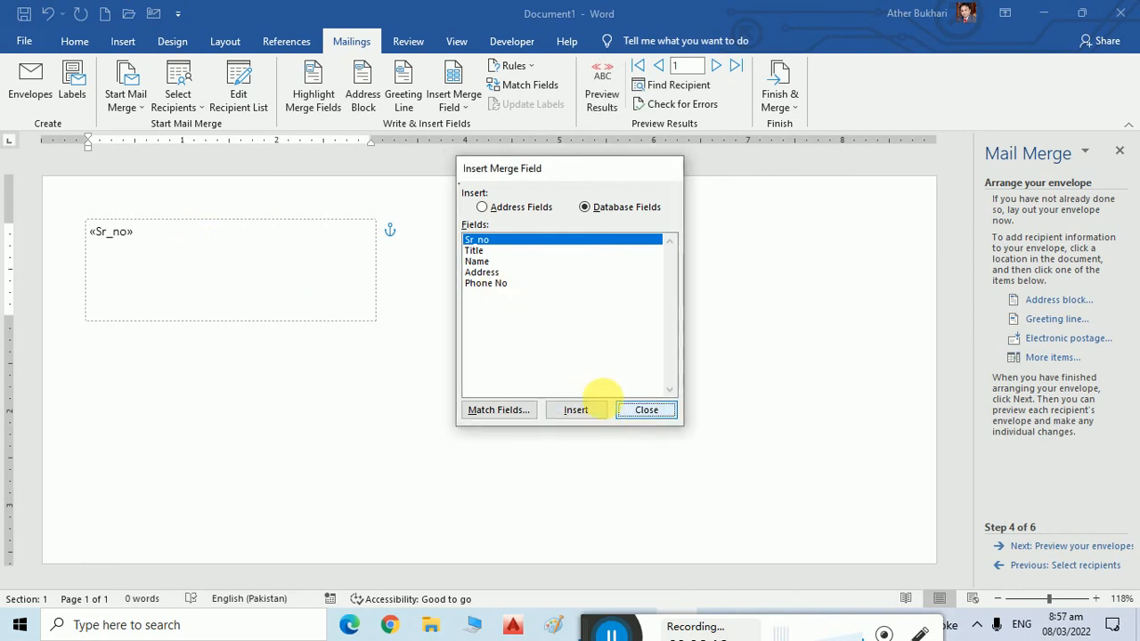
pyautogui.click(623, 410)
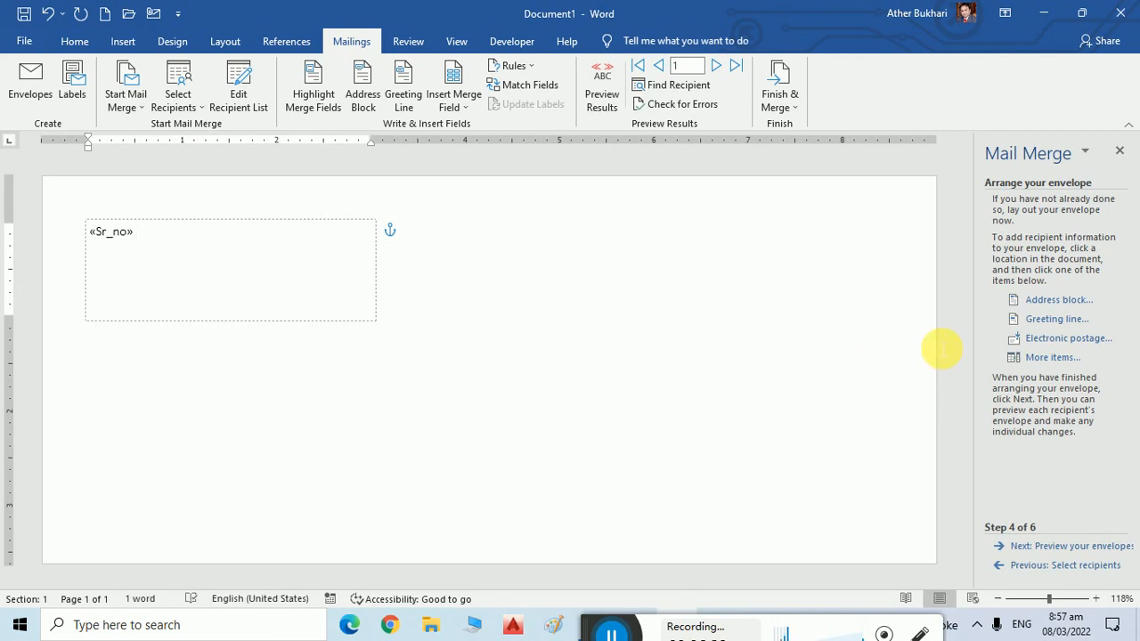
pyautogui.write('.')
pyautogui.write('o,')
# Insert the Name database field below "To," in the return address area
pyautogui.click(1045, 357)
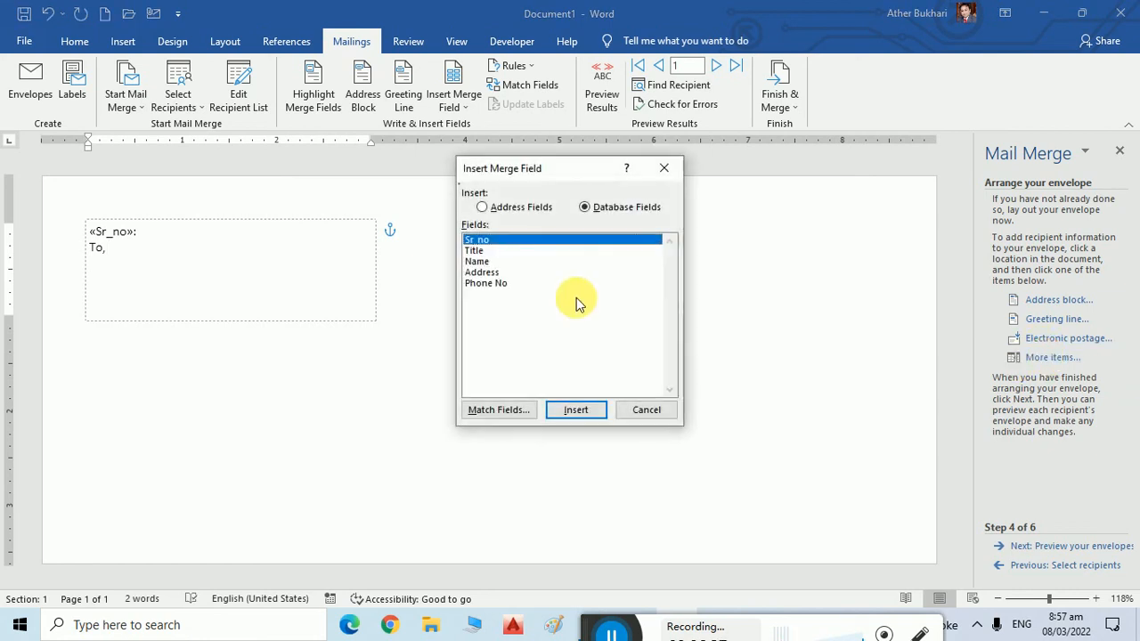
pyautogui.click(487, 261)
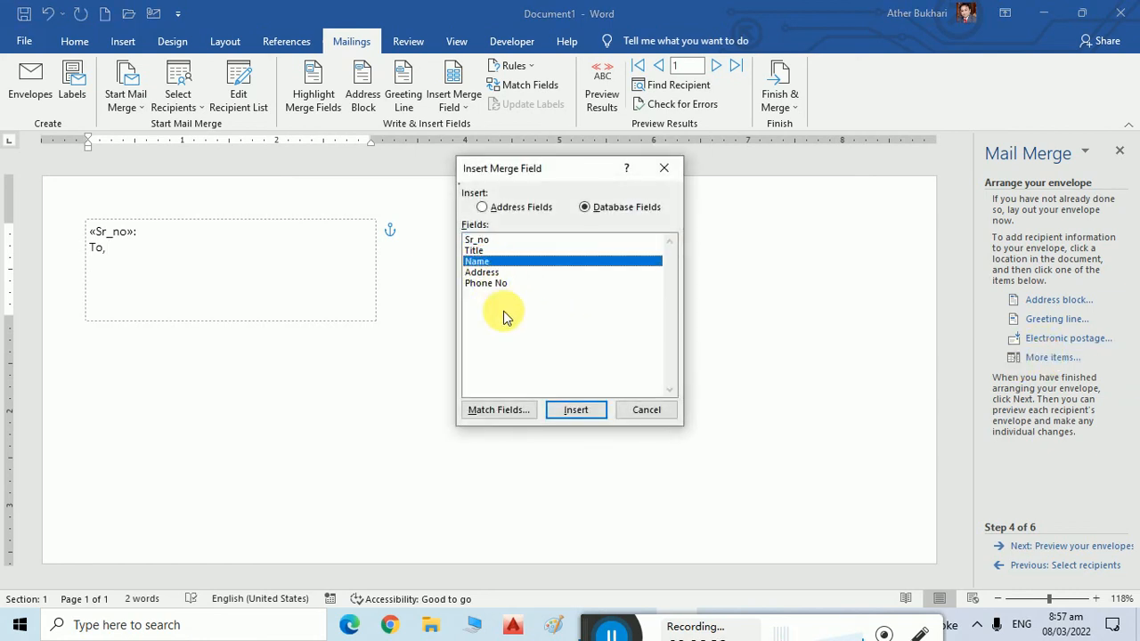
pyautogui.click(577, 410)
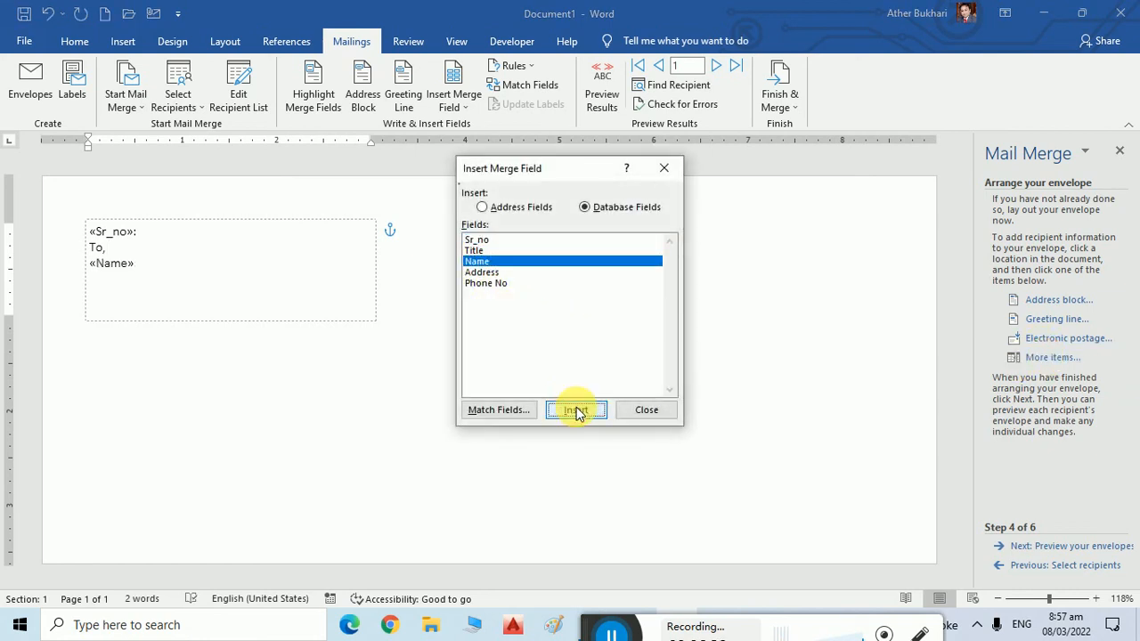
pyautogui.click(644, 409)
# Add a new line below the Name field and insert the Address database field there
pyautogui.press('Return')
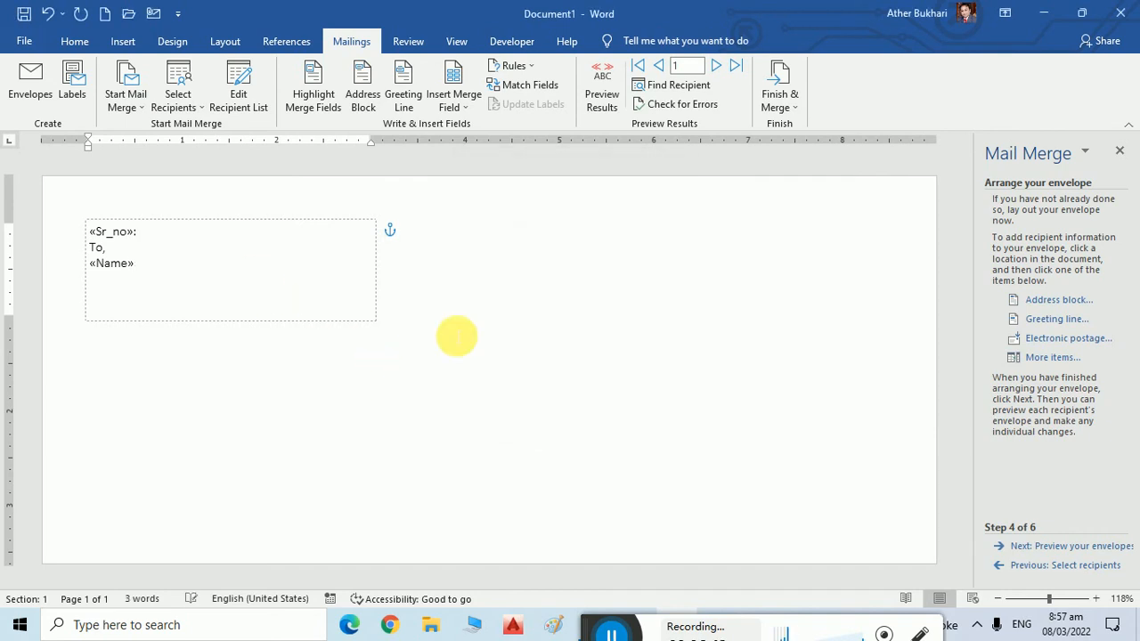
pyautogui.click(1053, 358)
pyautogui.click(485, 273)
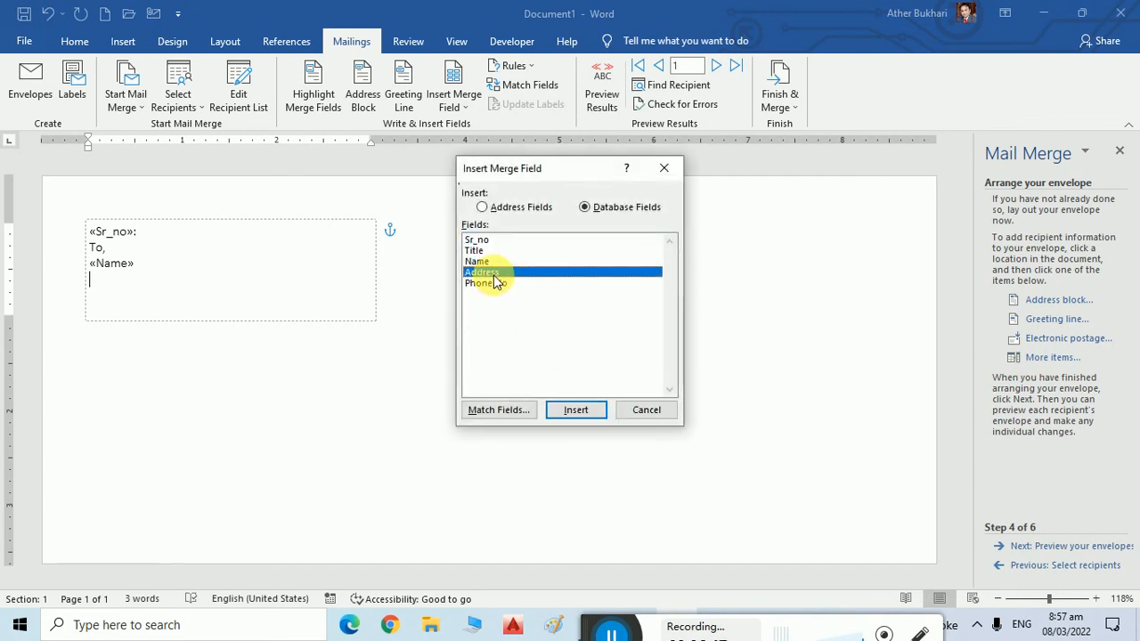
pyautogui.click(579, 414)
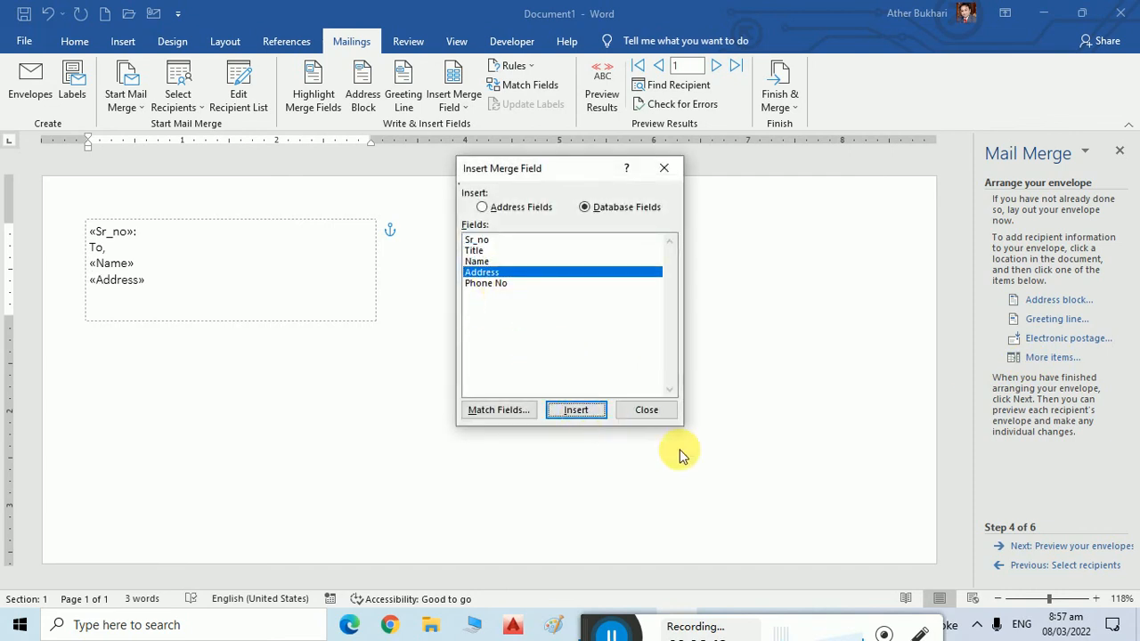
pyautogui.click(658, 412)
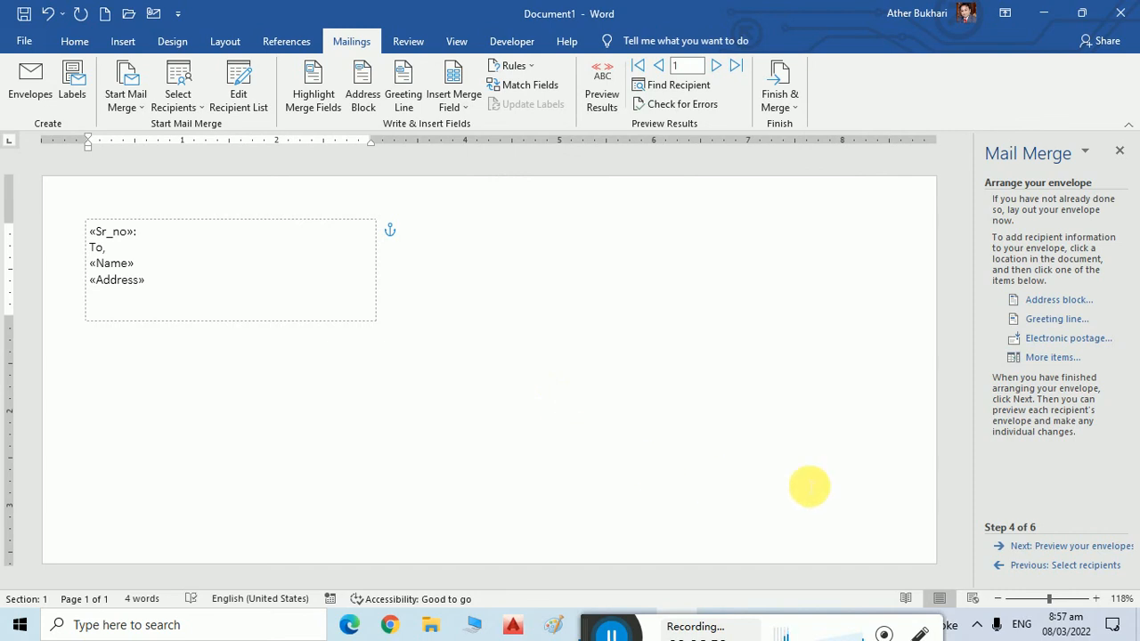
# Insert the Phone No database field in the envelope's delivery address area
pyautogui.click(415, 454)
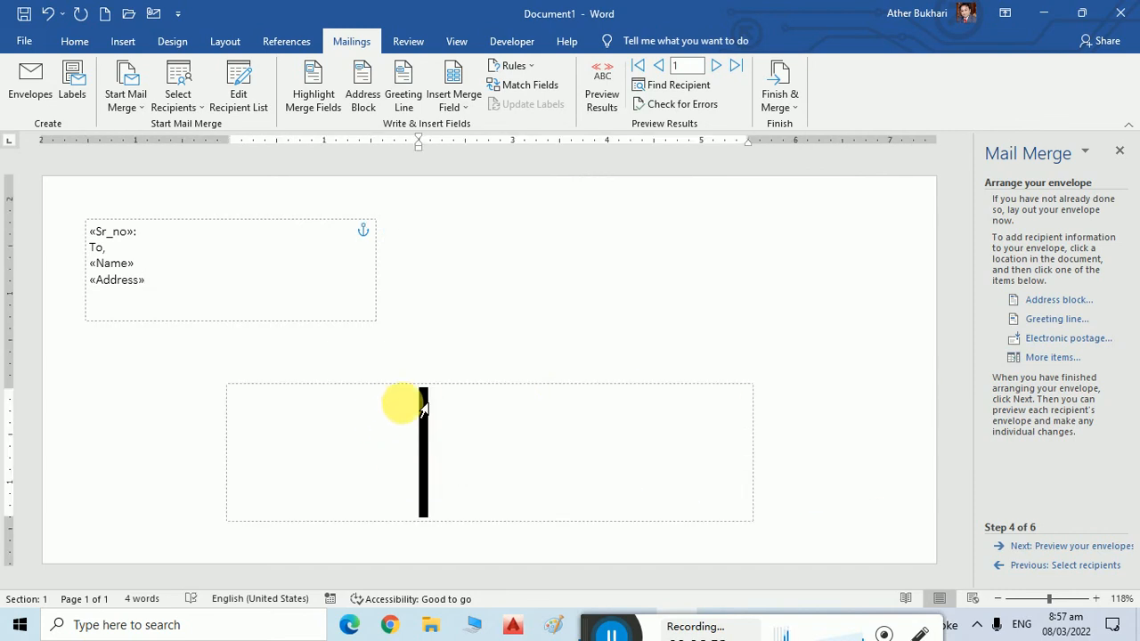
pyautogui.click(1047, 357)
pyautogui.click(542, 285)
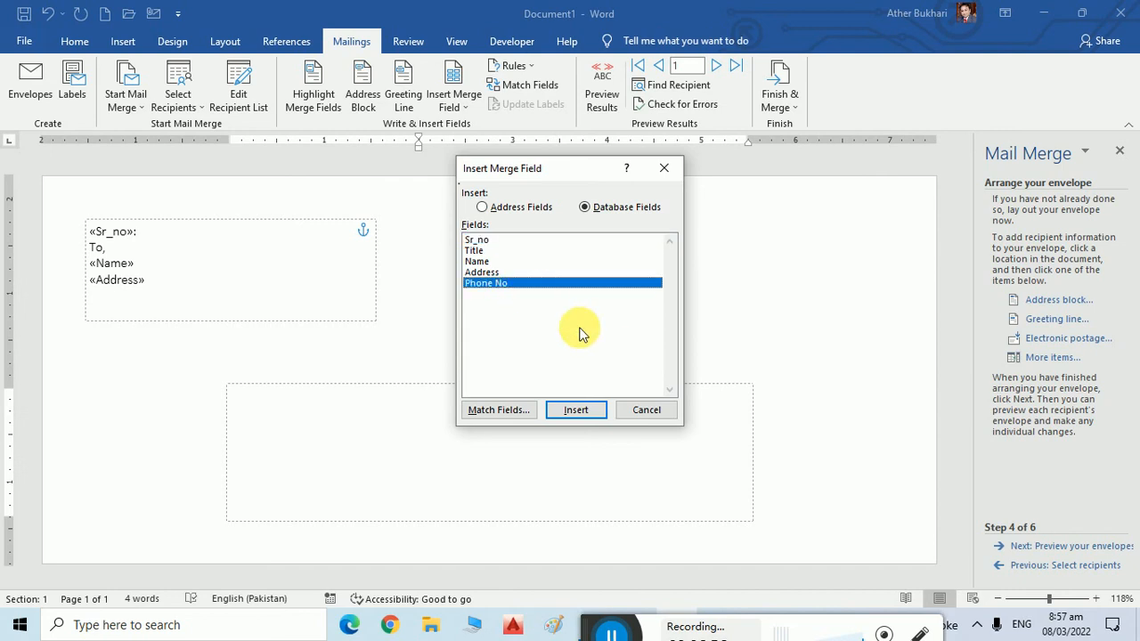
pyautogui.click(576, 410)
pyautogui.click(645, 410)
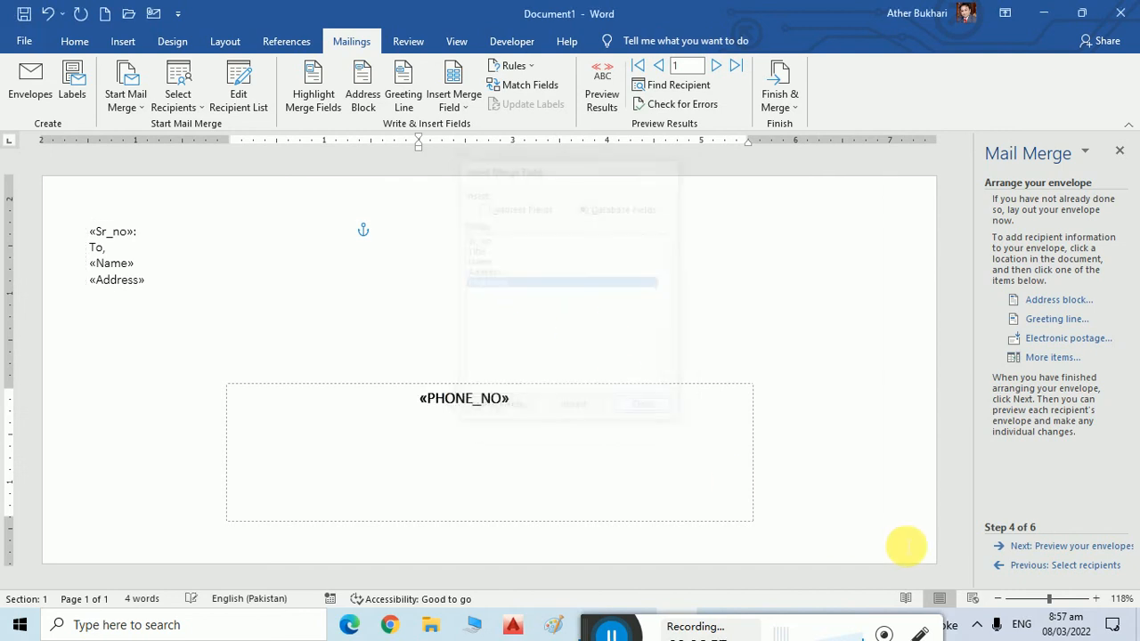
# Preview the envelopes and add the label "PHONE NUMBER: " before the phone number in the delivery address area
pyautogui.click(1078, 547)
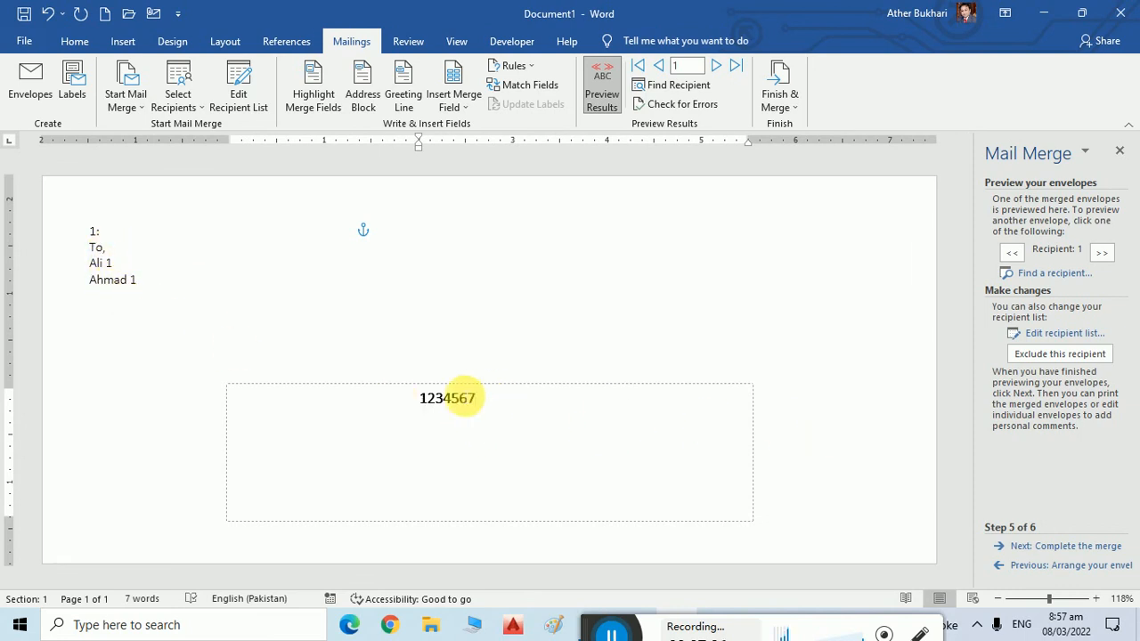
pyautogui.doubleClick(430, 400)
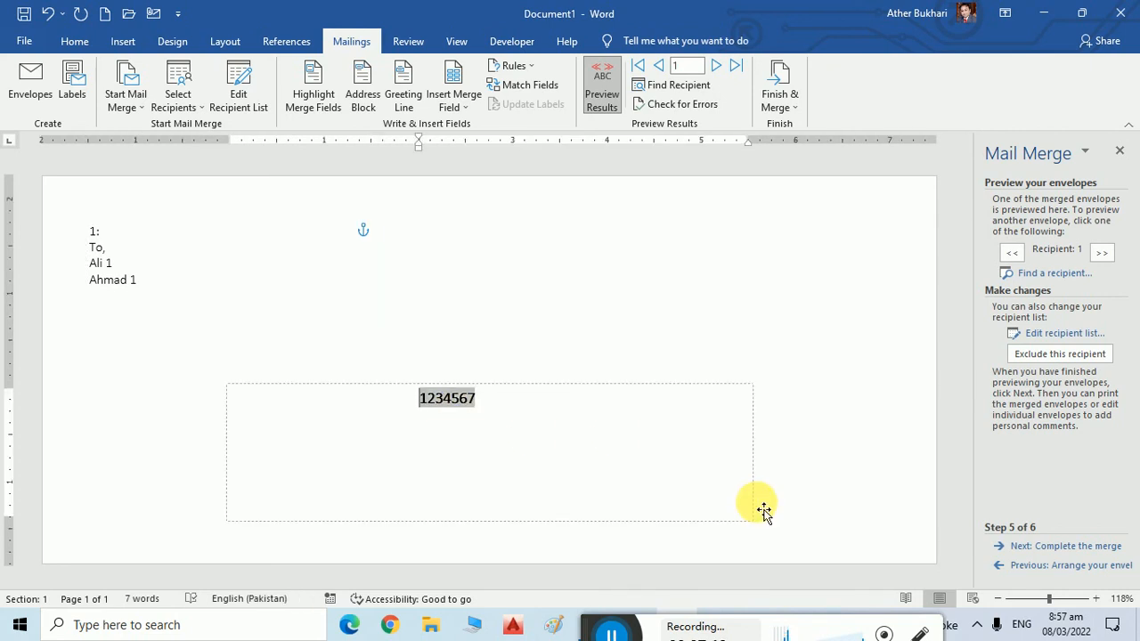
pyautogui.write('PHONE NU')
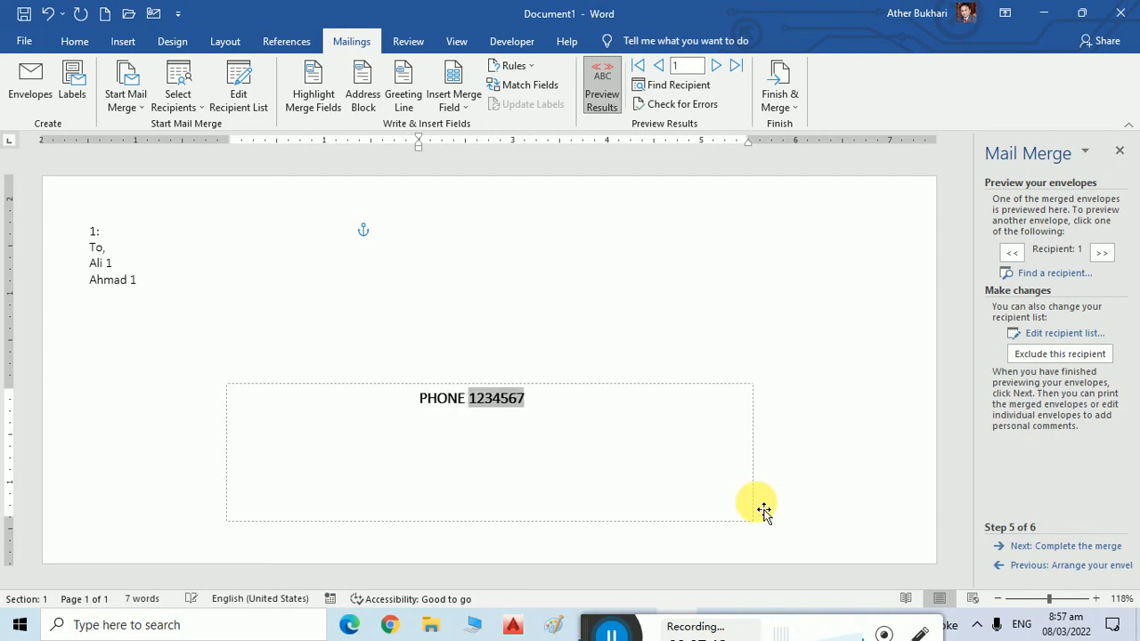
pyautogui.write('MBER:')
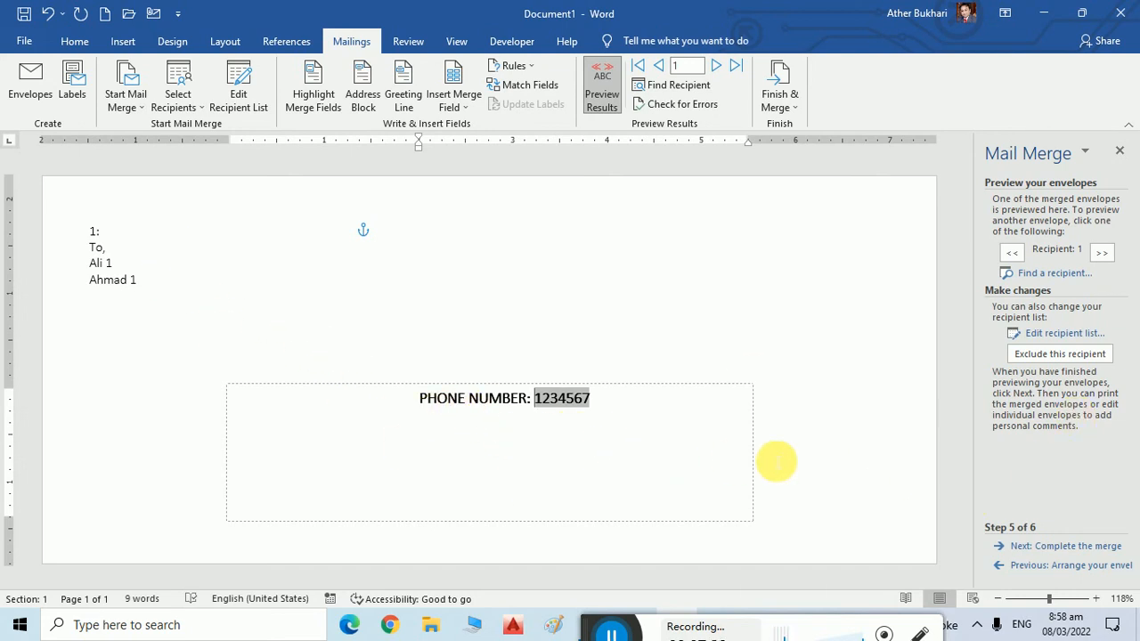
# Advance to completing the merge and generate a new document of individual envelopes
pyautogui.click(1082, 547)
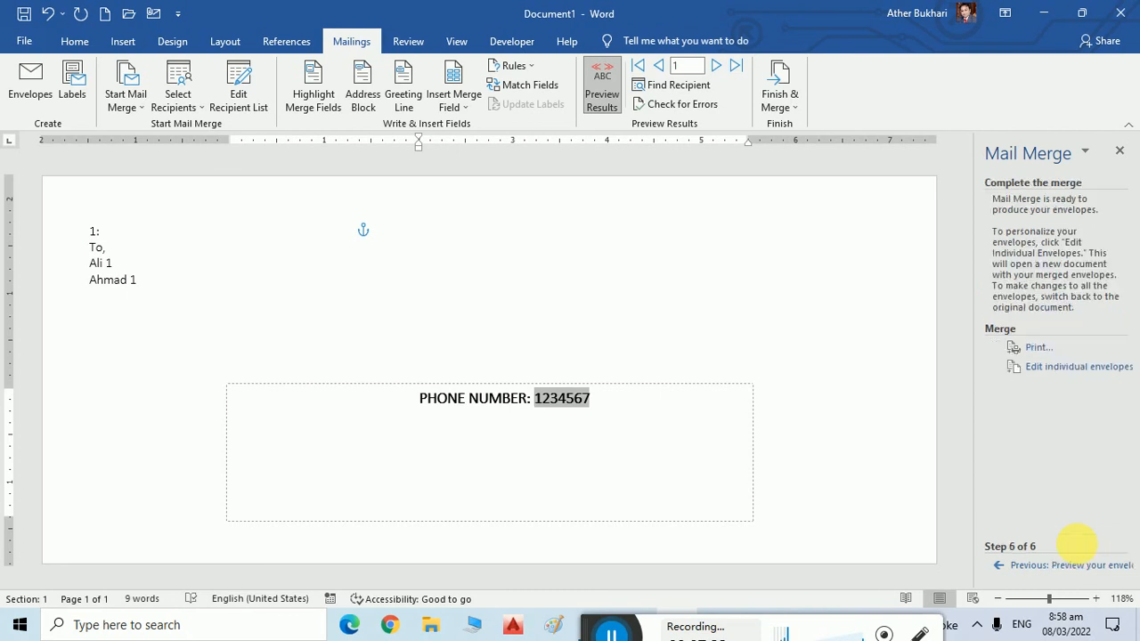
pyautogui.click(1053, 373)
pyautogui.click(563, 346)
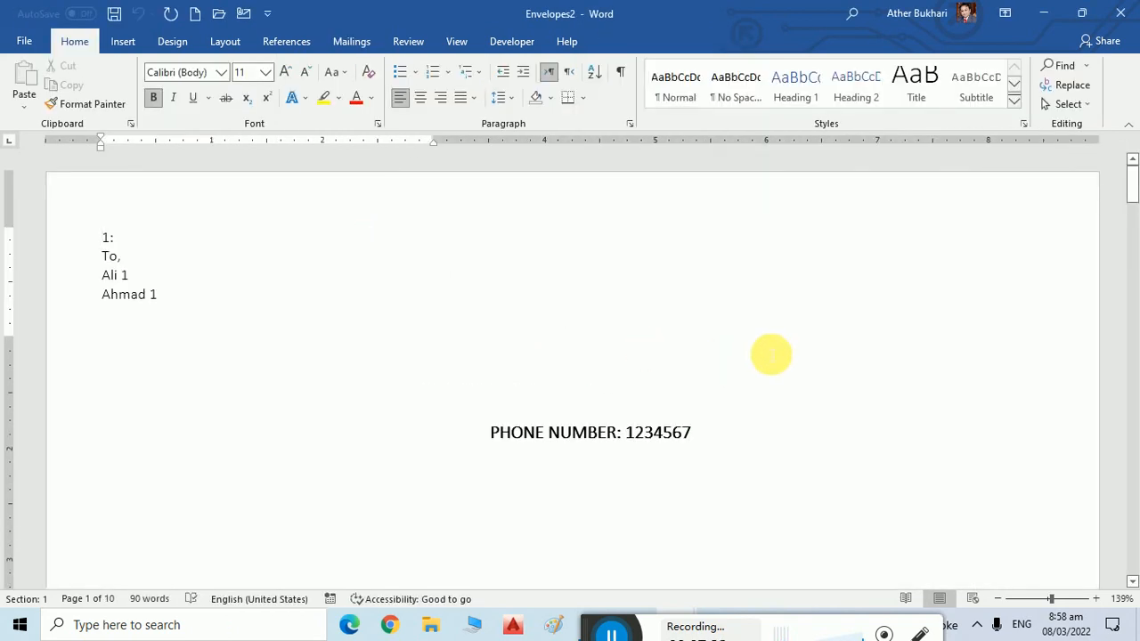
# Look through all the merged envelopes, and close their document without saving it
pyautogui.scroll(-8, 771, 355)
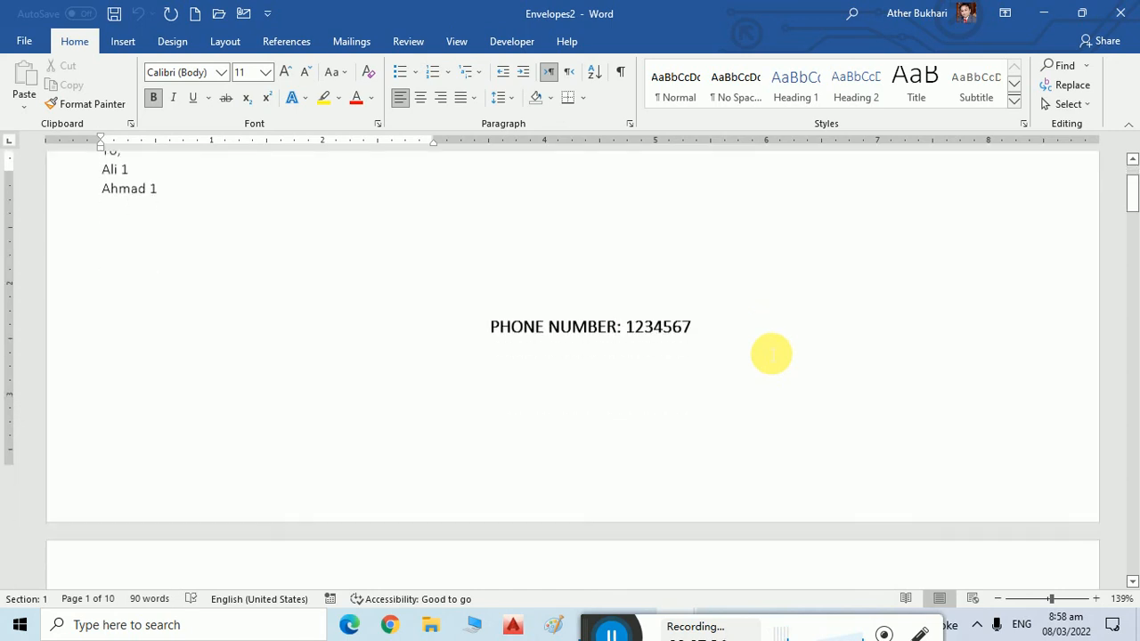
pyautogui.scroll(-8, 771, 354)
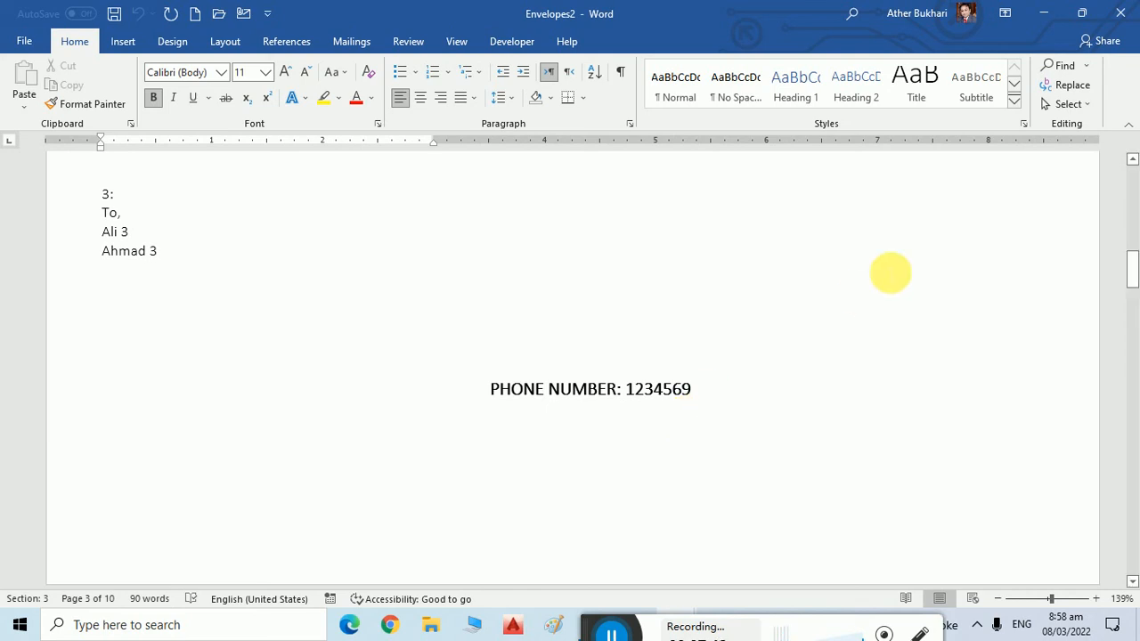
pyautogui.scroll(-15, 890, 271)
pyautogui.scroll(-15, 892, 277)
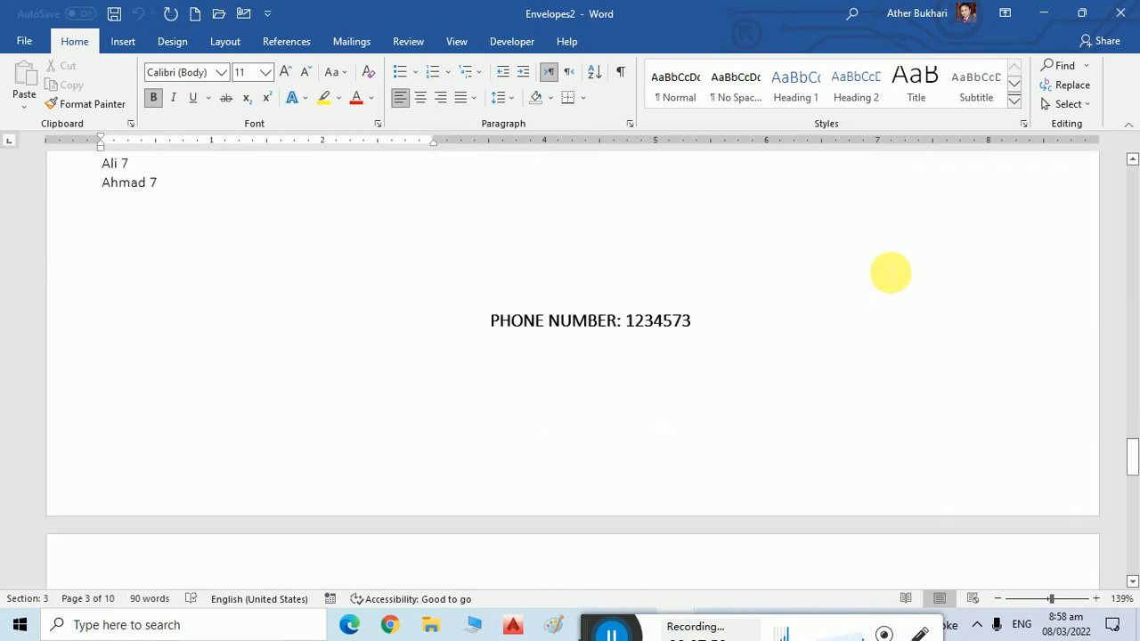
pyautogui.scroll(-5, 887, 269)
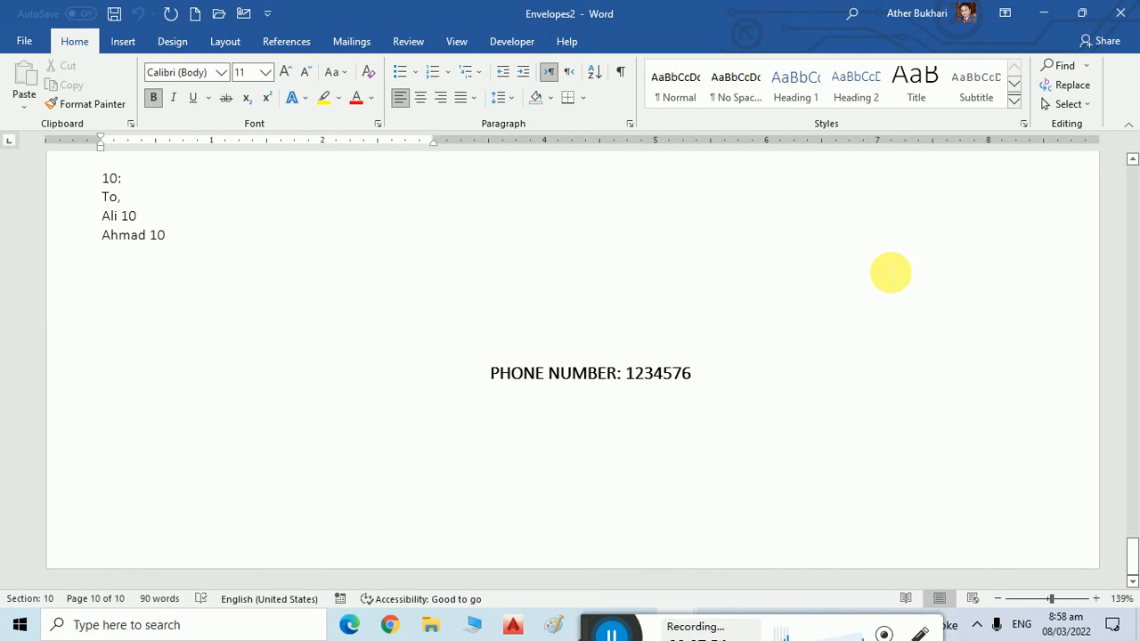
pyautogui.click(1121, 13)
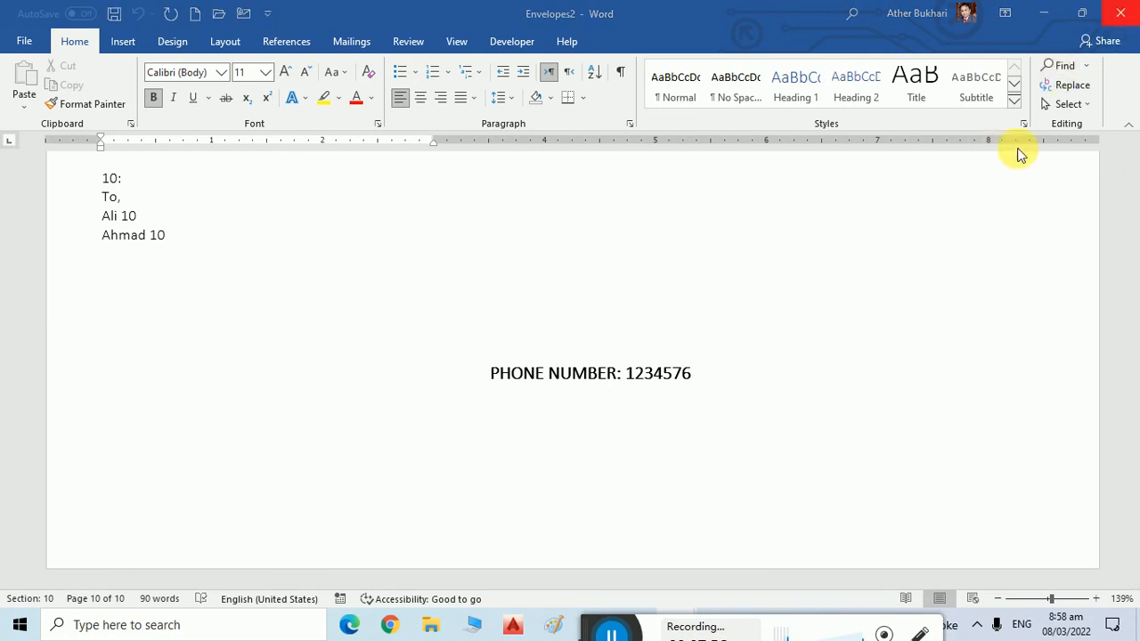
pyautogui.click(653, 404)
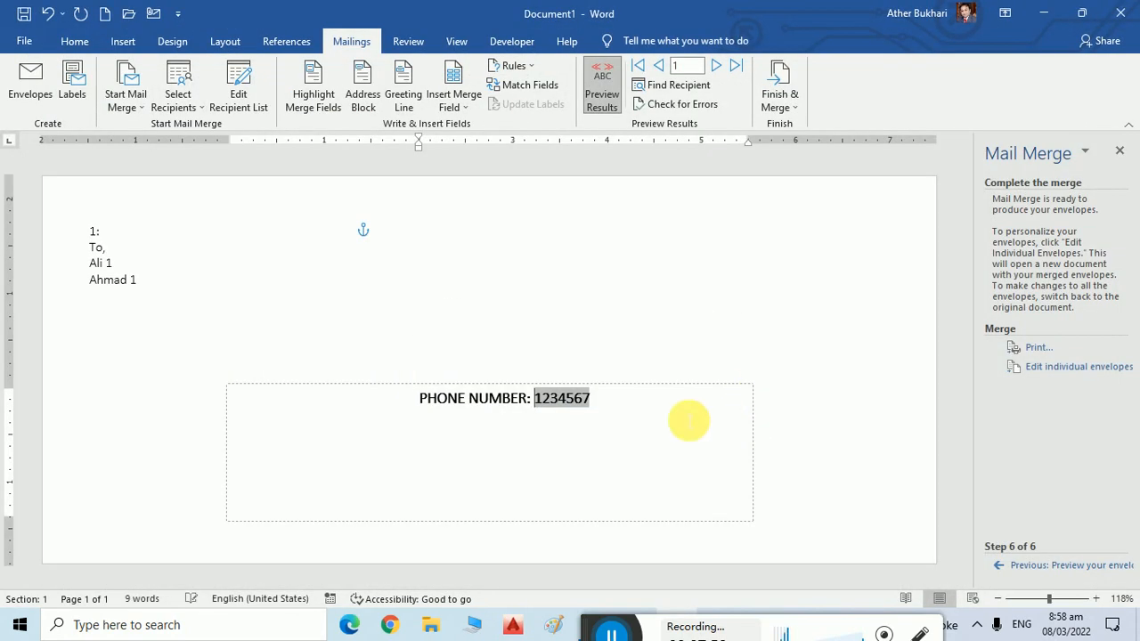
# Return to the merge wizard's document type selection, choose Labels and advance to the starting document
pyautogui.click(1039, 566)
pyautogui.click(1039, 566)
pyautogui.click(1038, 567)
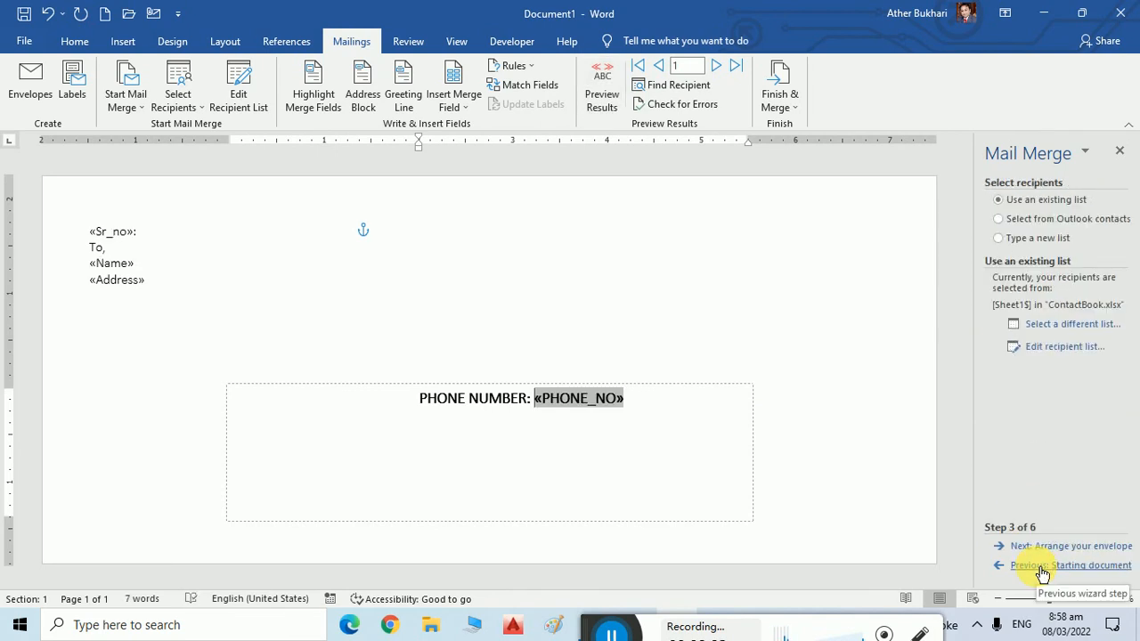
pyautogui.click(1038, 566)
pyautogui.click(1040, 566)
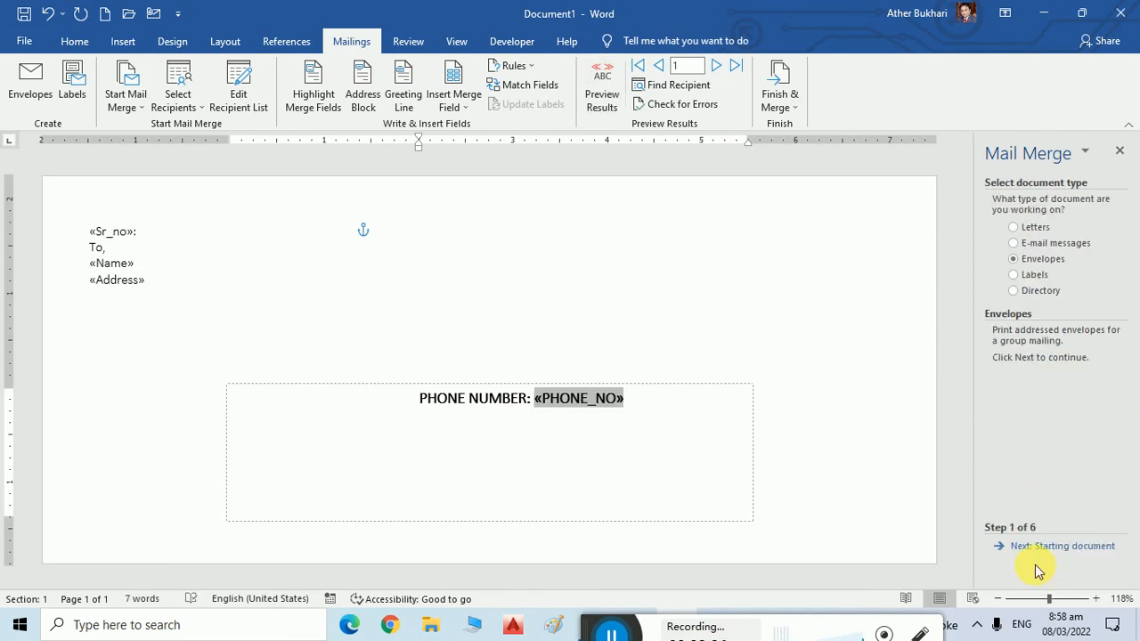
pyautogui.click(1013, 276)
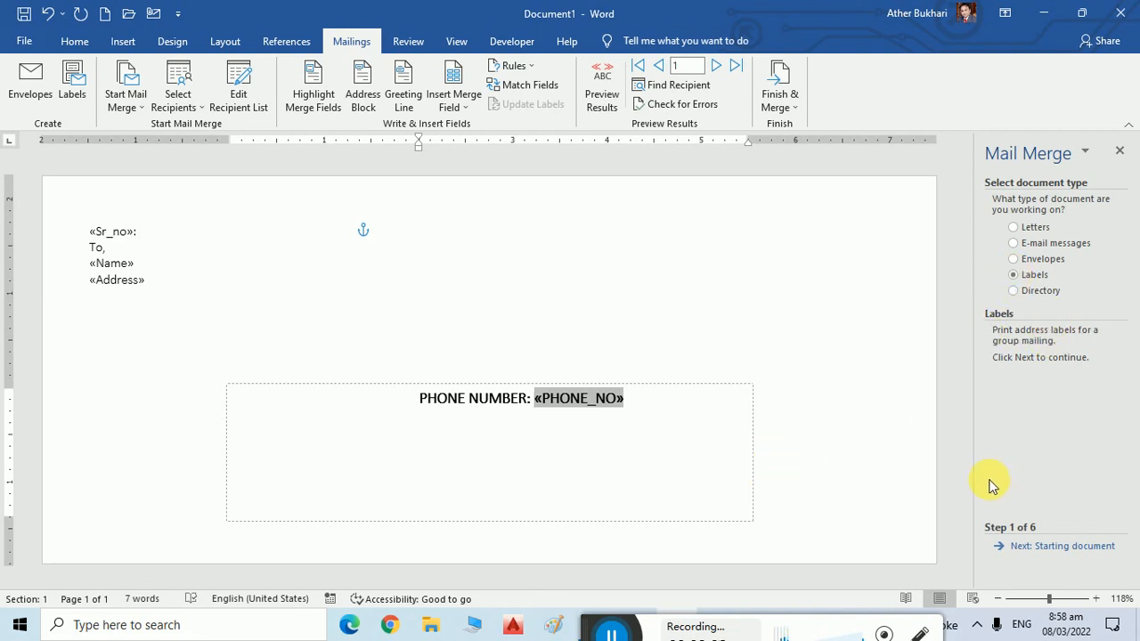
pyautogui.click(1060, 547)
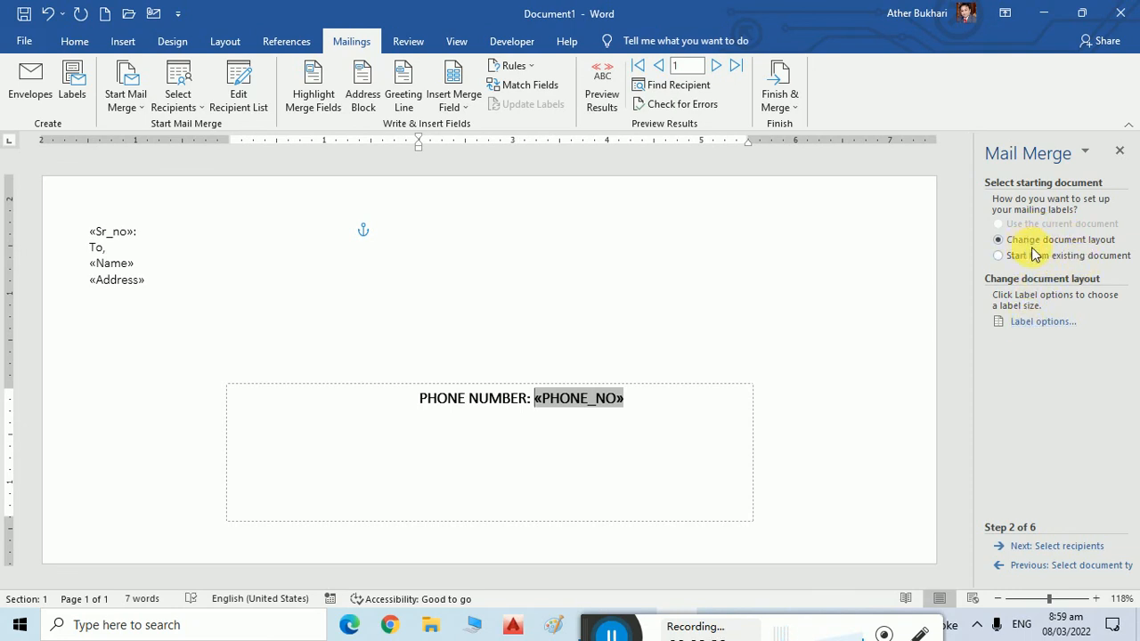
# Set the label options to page printers, Microsoft vendor and the 1/4 Letter postcard 4.25" high by 5.5" wide, and apply them to the document
pyautogui.click(1044, 324)
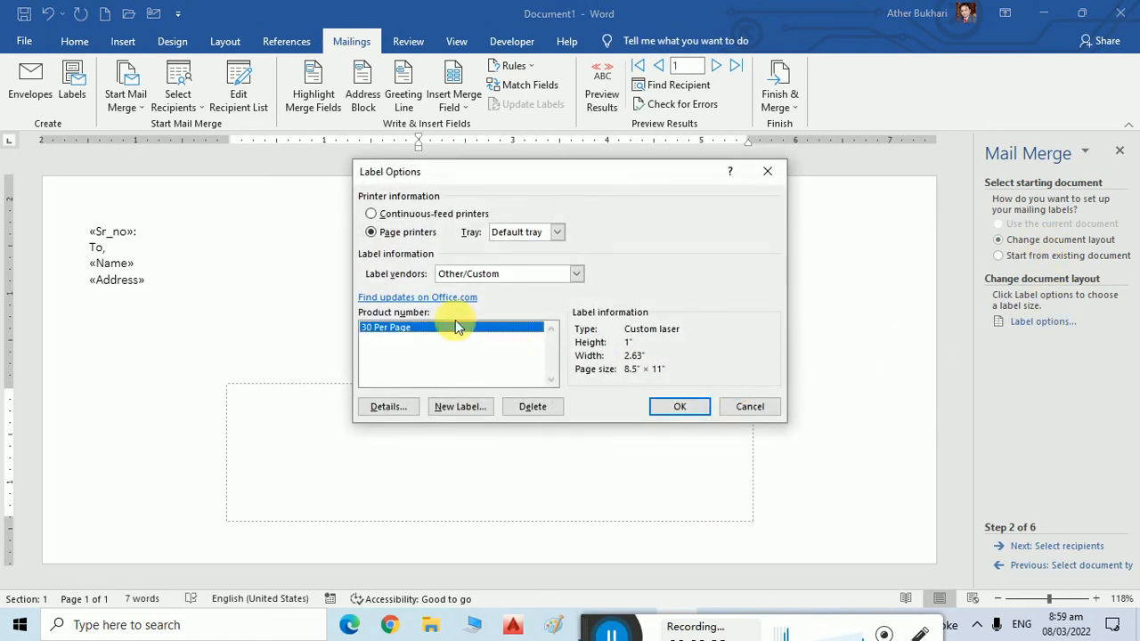
pyautogui.click(407, 221)
pyautogui.click(399, 232)
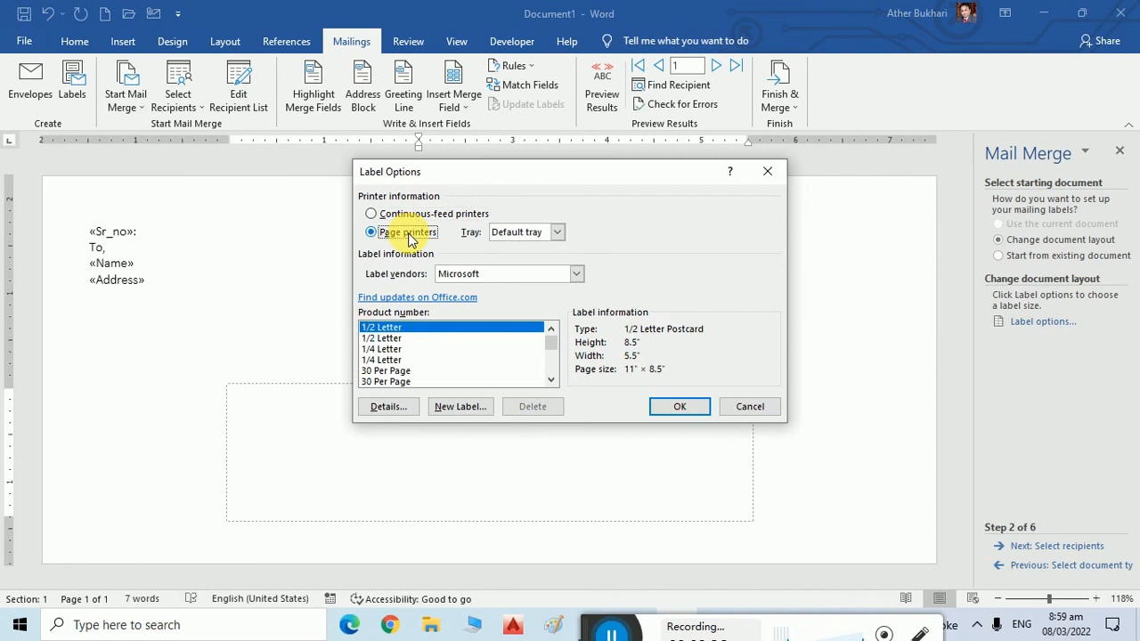
pyautogui.click(392, 338)
pyautogui.click(405, 350)
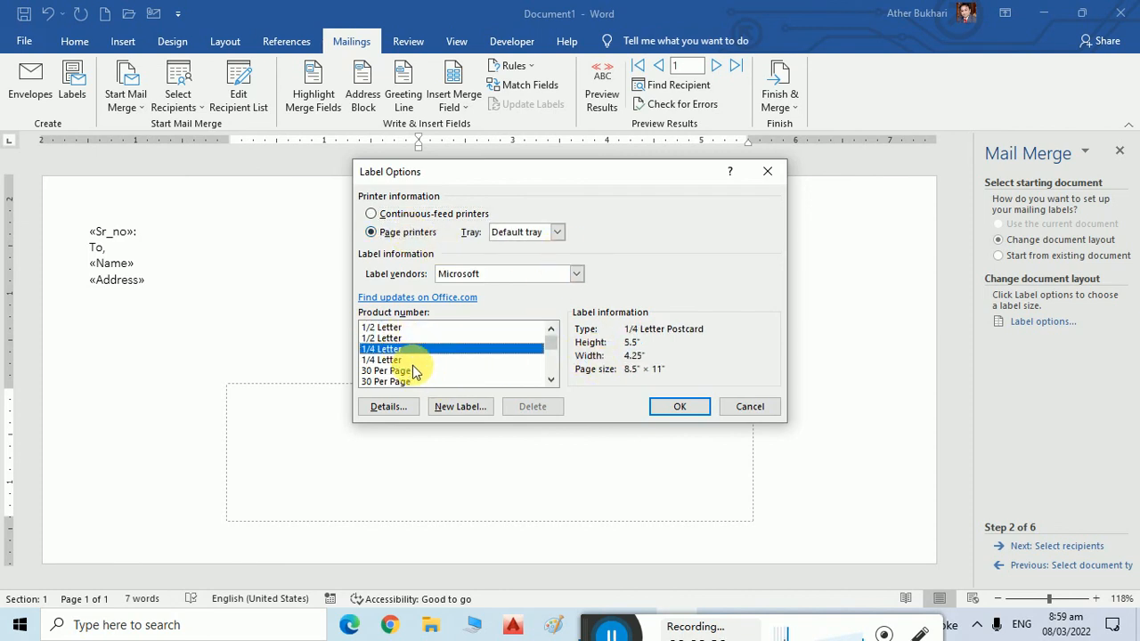
pyautogui.click(409, 361)
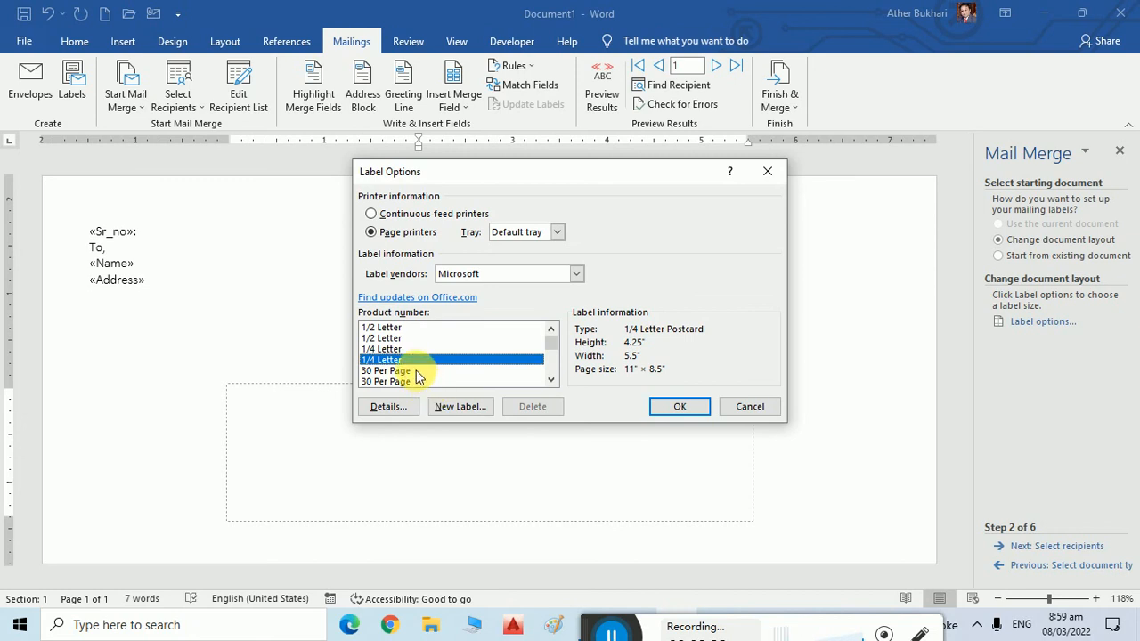
pyautogui.click(417, 372)
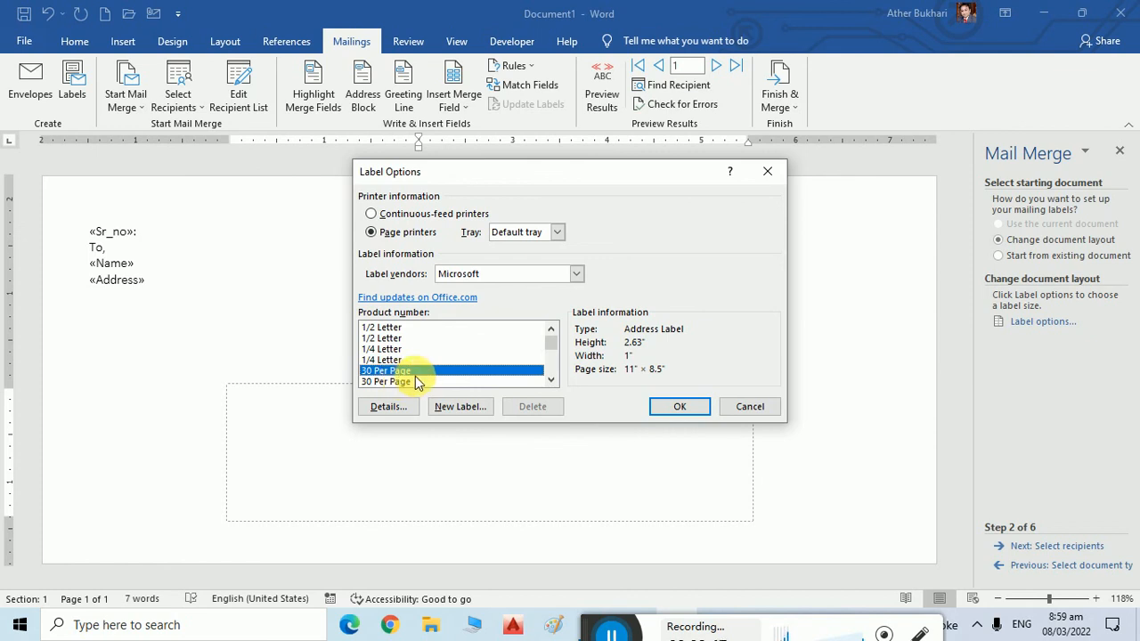
pyautogui.click(399, 360)
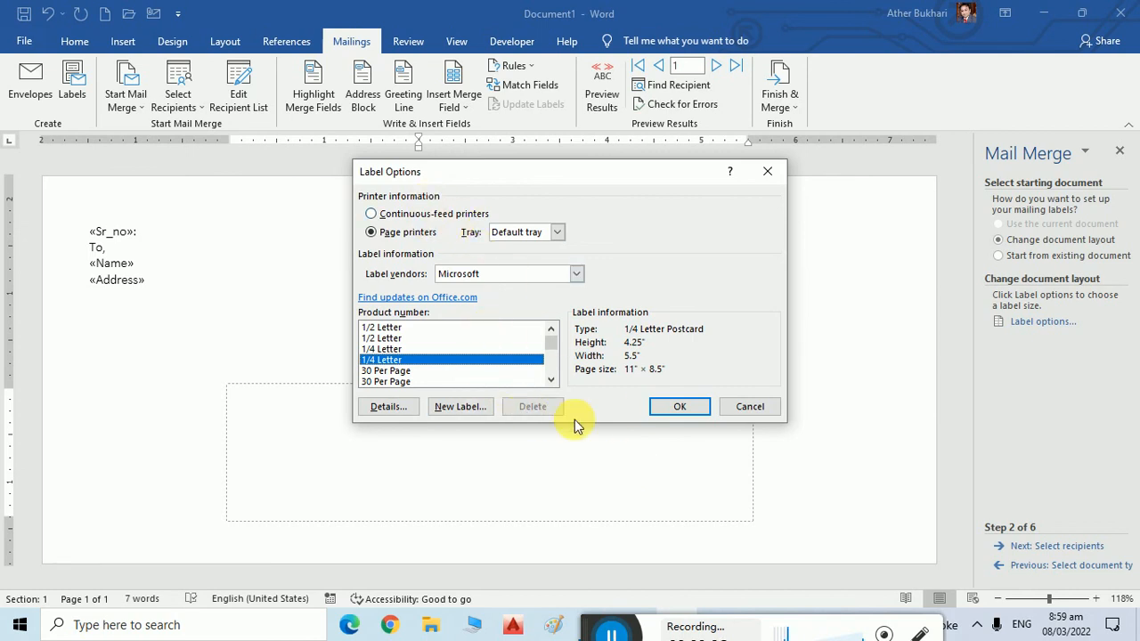
pyautogui.click(670, 410)
pyautogui.click(526, 358)
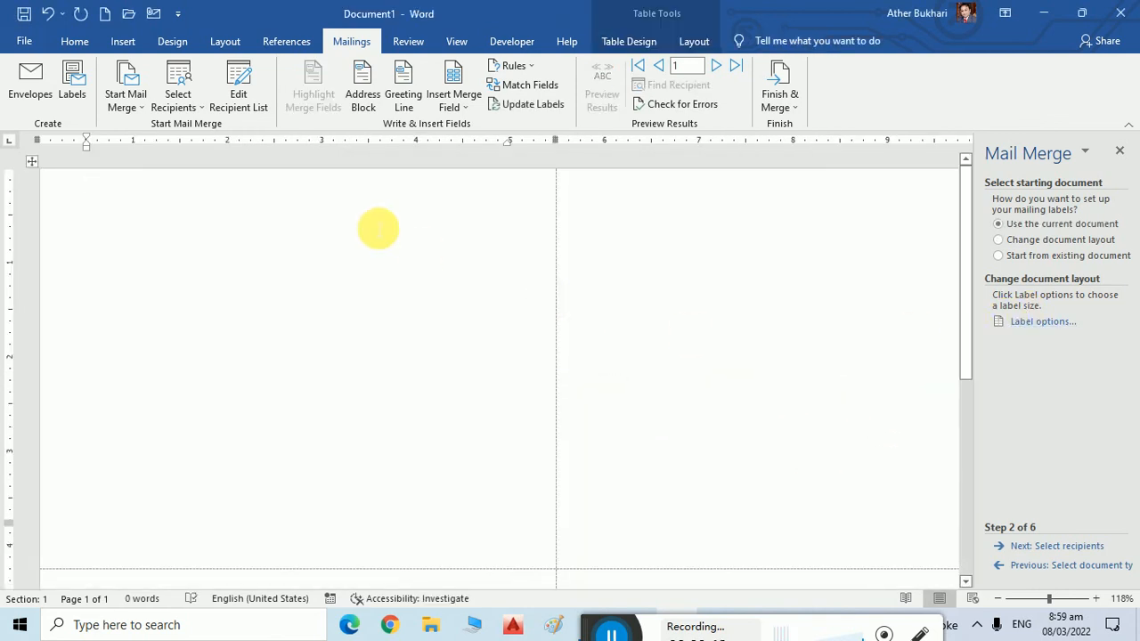
pyautogui.scroll(-7, 381, 228)
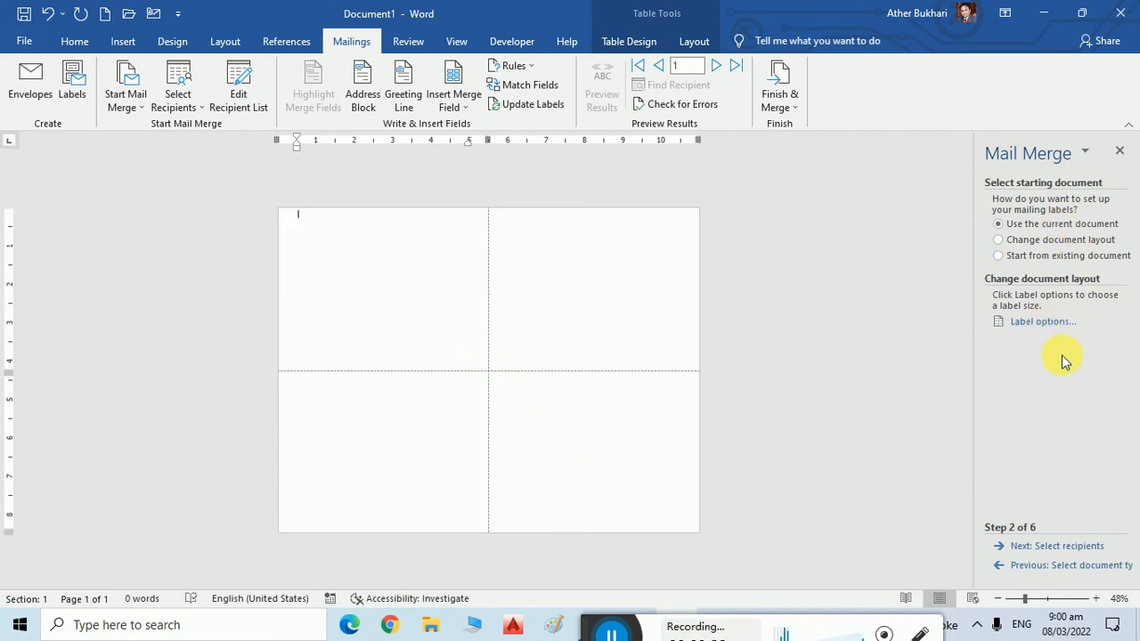
# Reapply the current 1/4 Letter label options, keep the existing recipient list and advance to arranging the labels
pyautogui.click(1042, 322)
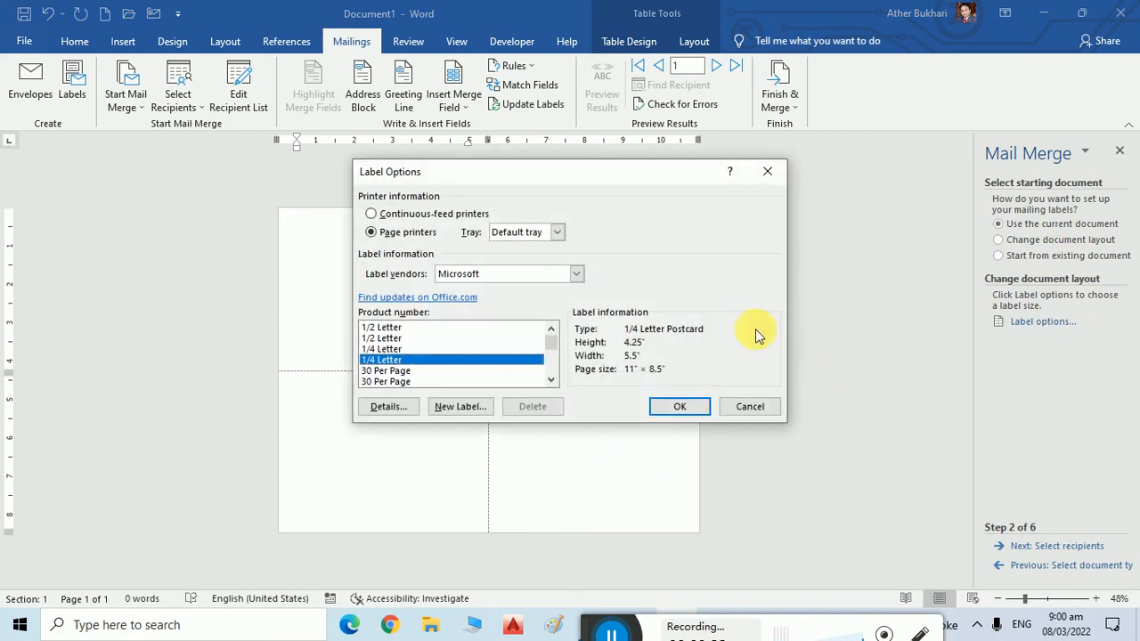
pyautogui.click(680, 406)
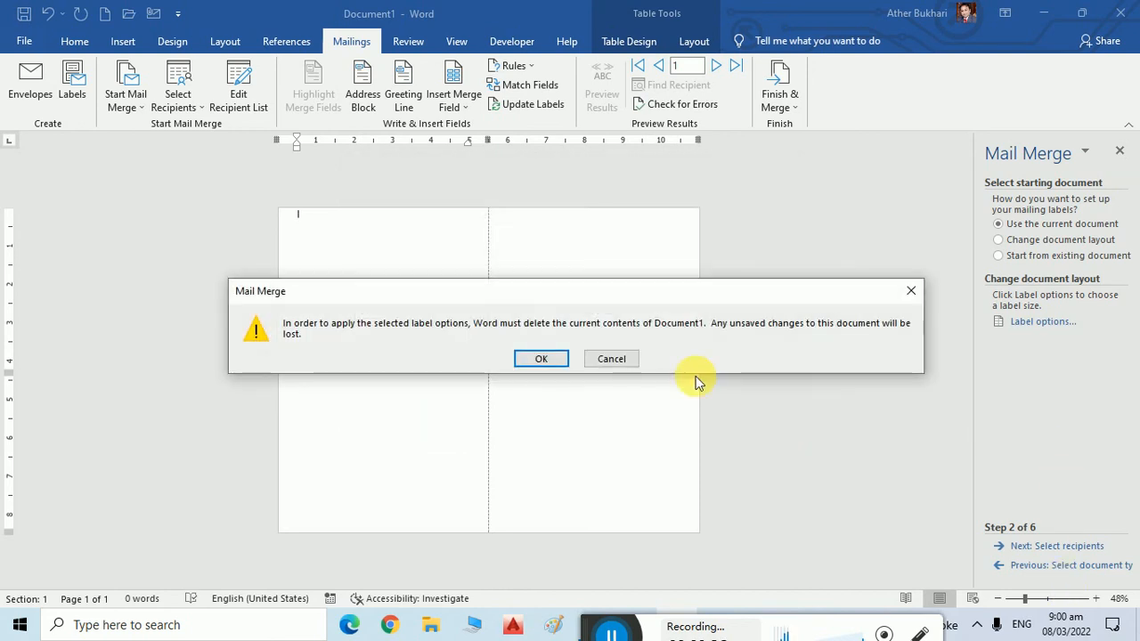
pyautogui.click(540, 356)
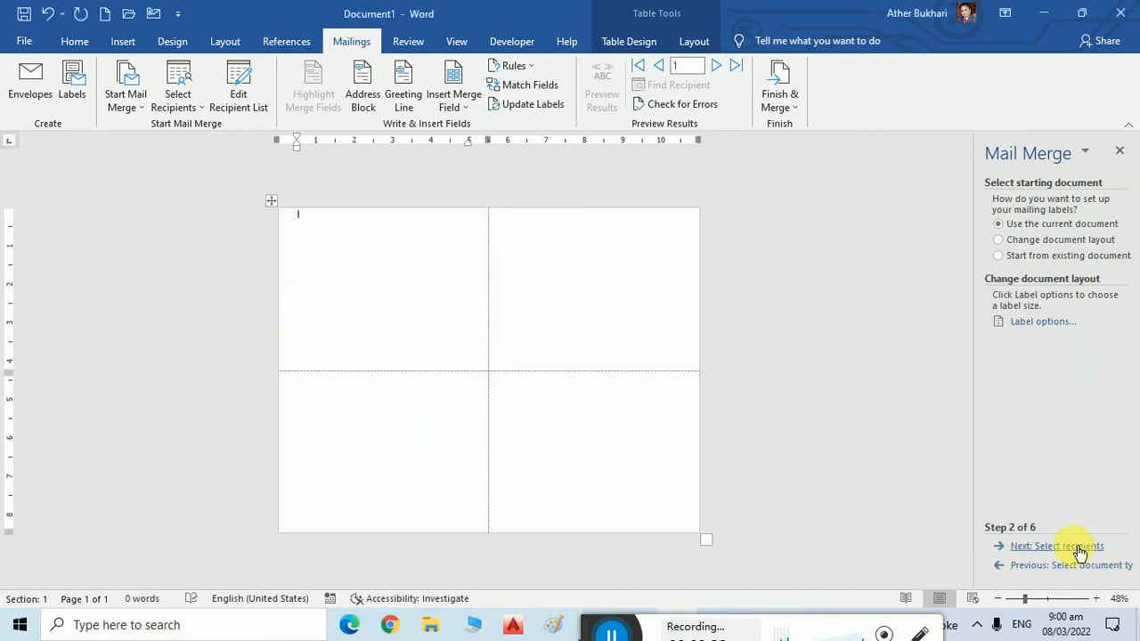
pyautogui.click(1077, 547)
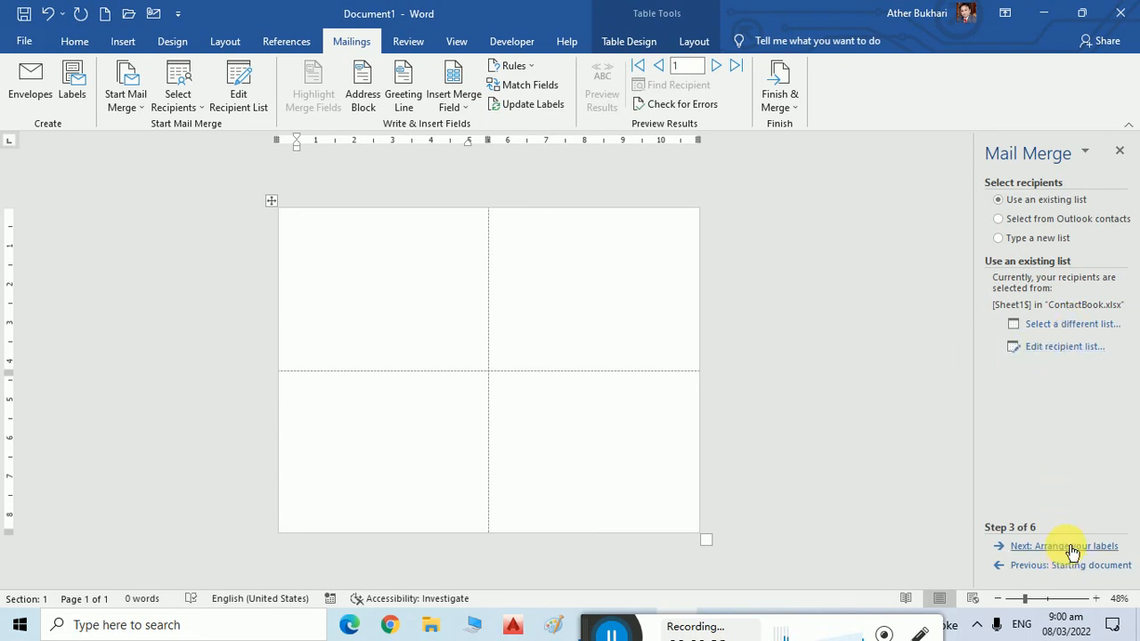
pyautogui.click(1069, 546)
# Insert the merge fields Sr_no, Title, Name, Address and Phone No into the first label
pyautogui.click(1050, 346)
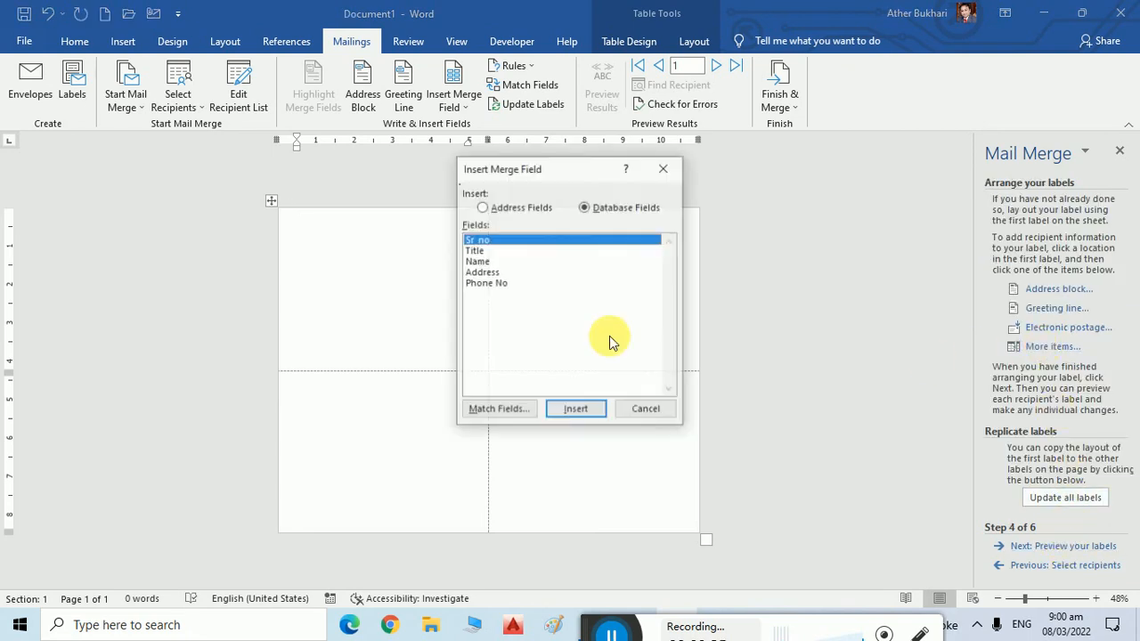
pyautogui.click(576, 411)
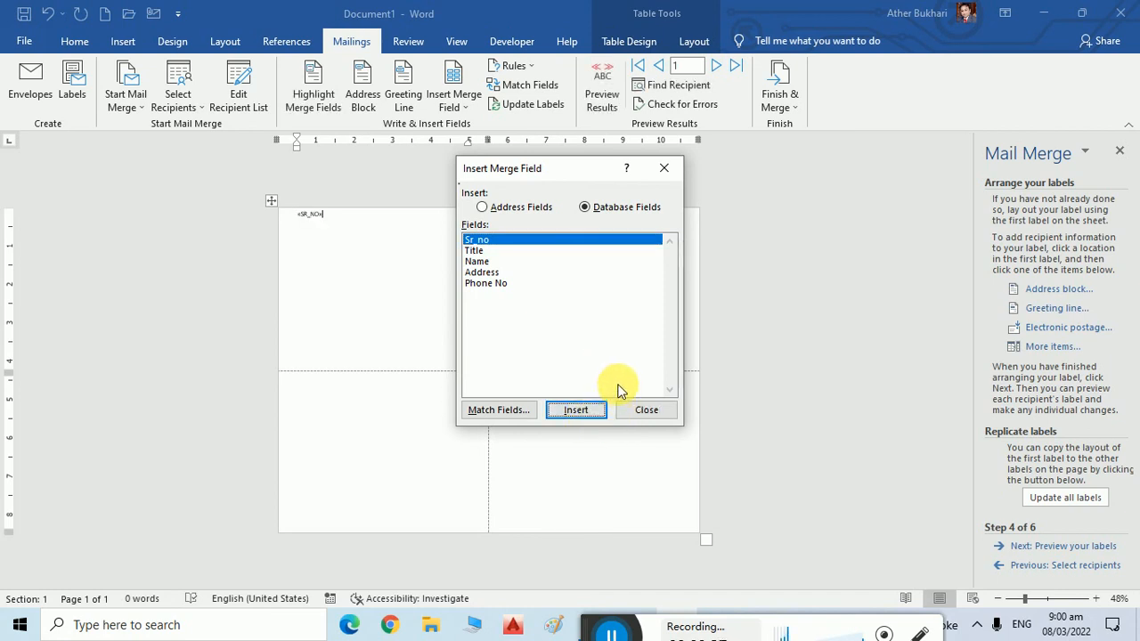
pyautogui.click(484, 250)
pyautogui.click(577, 410)
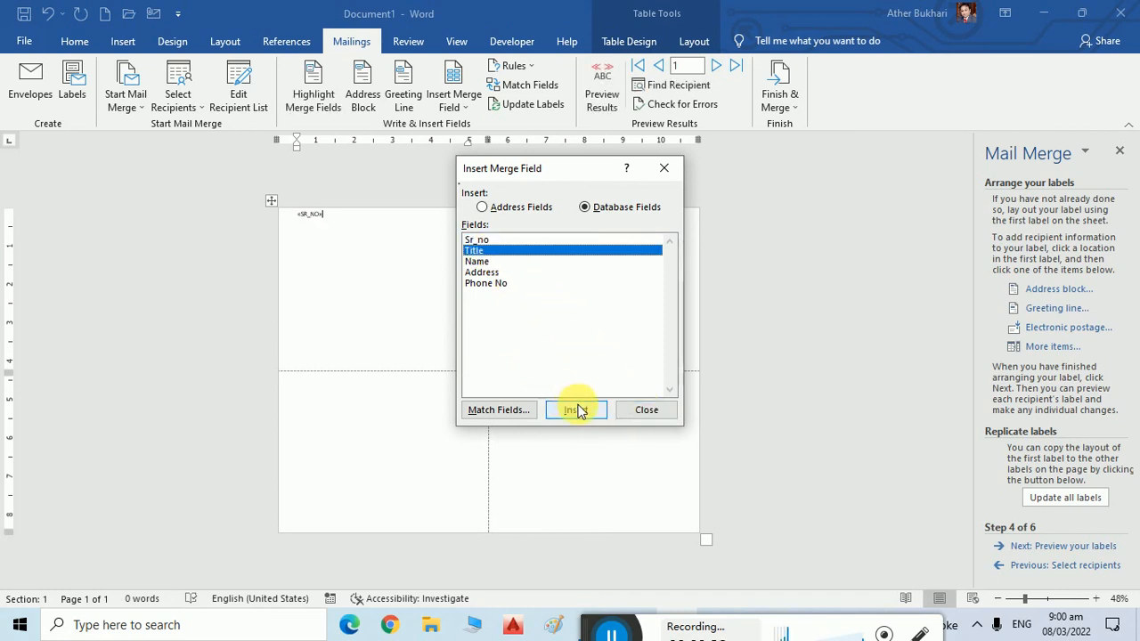
pyautogui.click(486, 262)
pyautogui.click(575, 410)
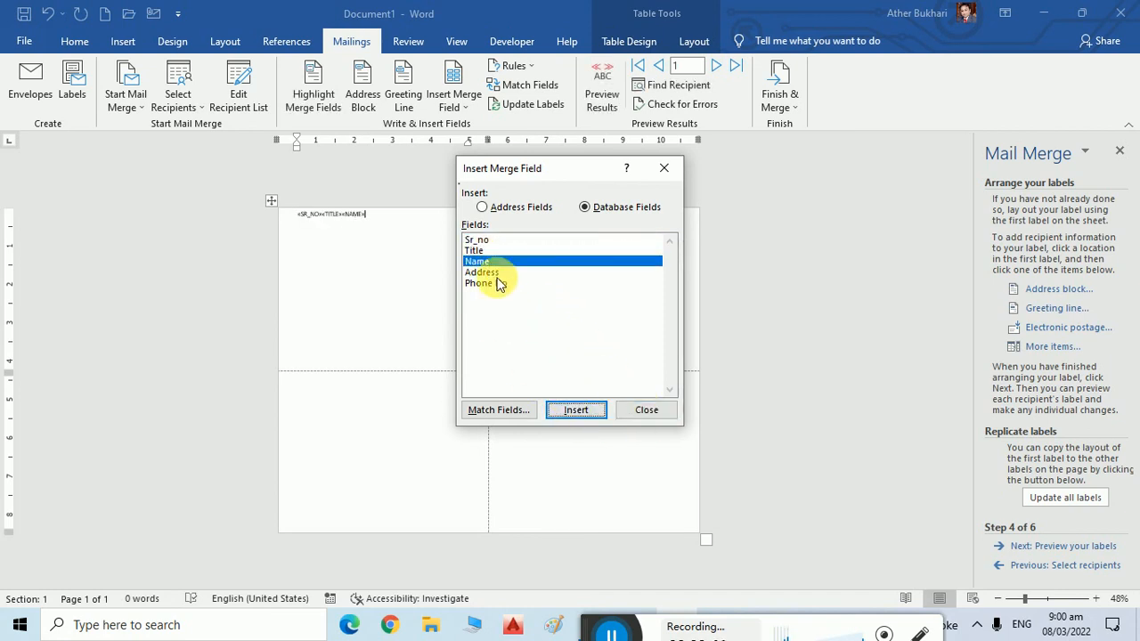
pyautogui.click(488, 273)
pyautogui.click(561, 405)
pyautogui.click(514, 283)
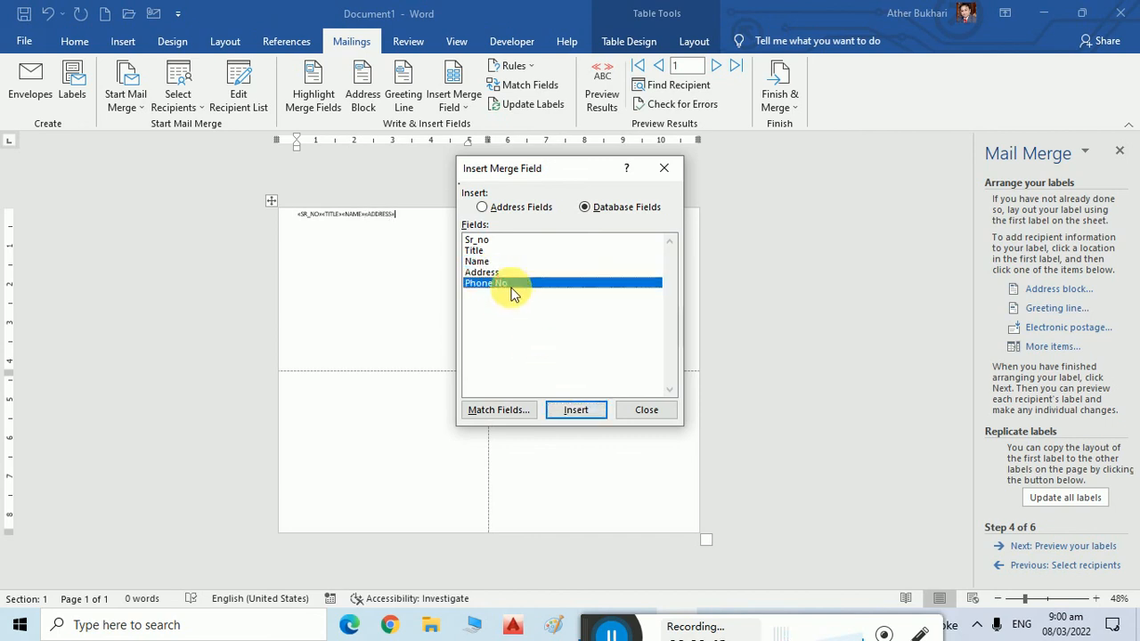
pyautogui.click(576, 411)
pyautogui.click(651, 414)
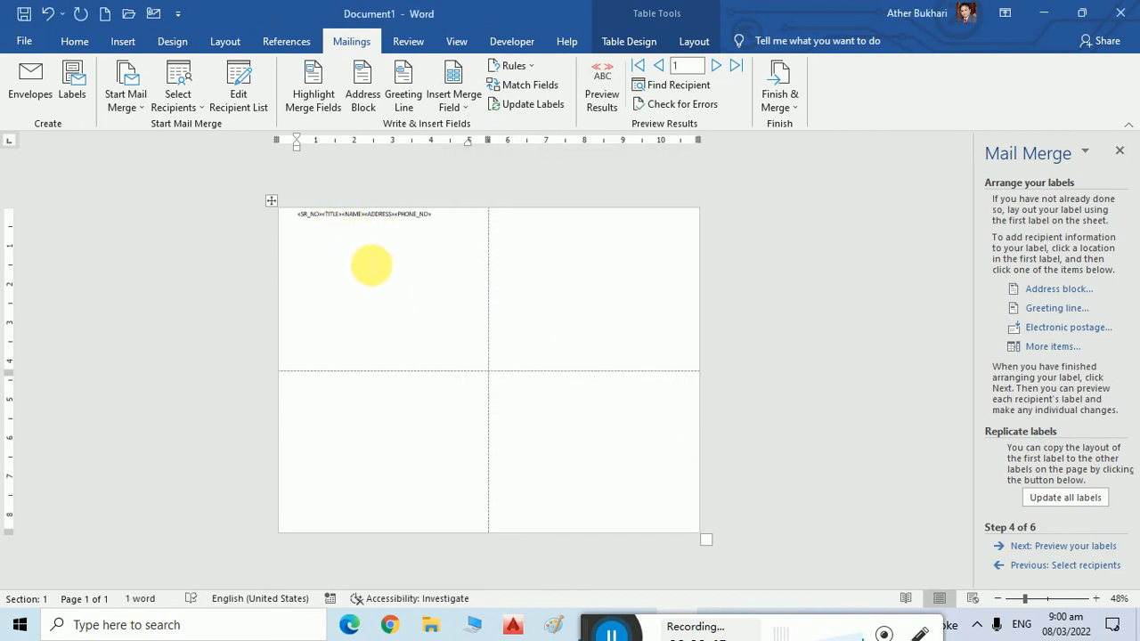
# Place the title, name, address and phone number fields each on a separate line below the serial number field
pyautogui.scroll(5, 381, 265)
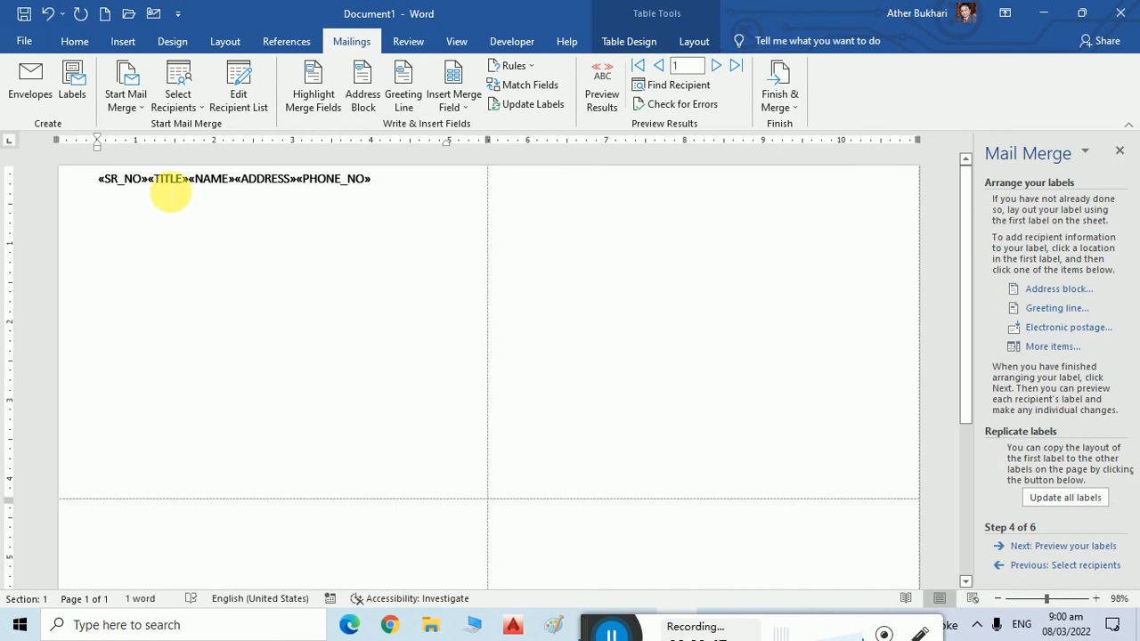
pyautogui.click(162, 189)
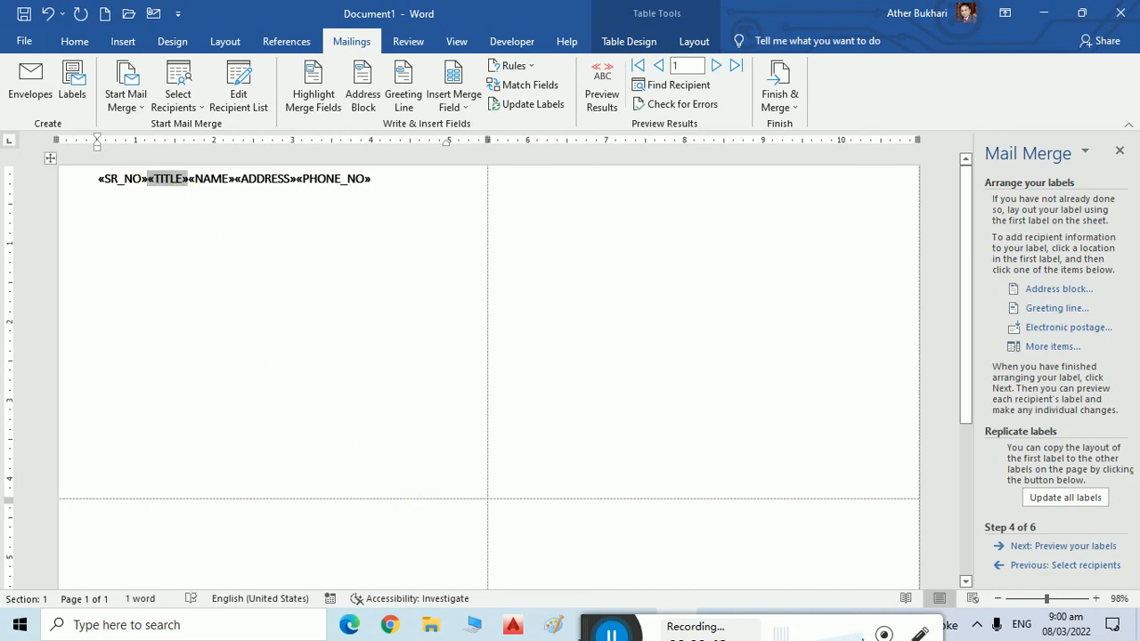
pyautogui.press('Return')
pyautogui.press('Right')
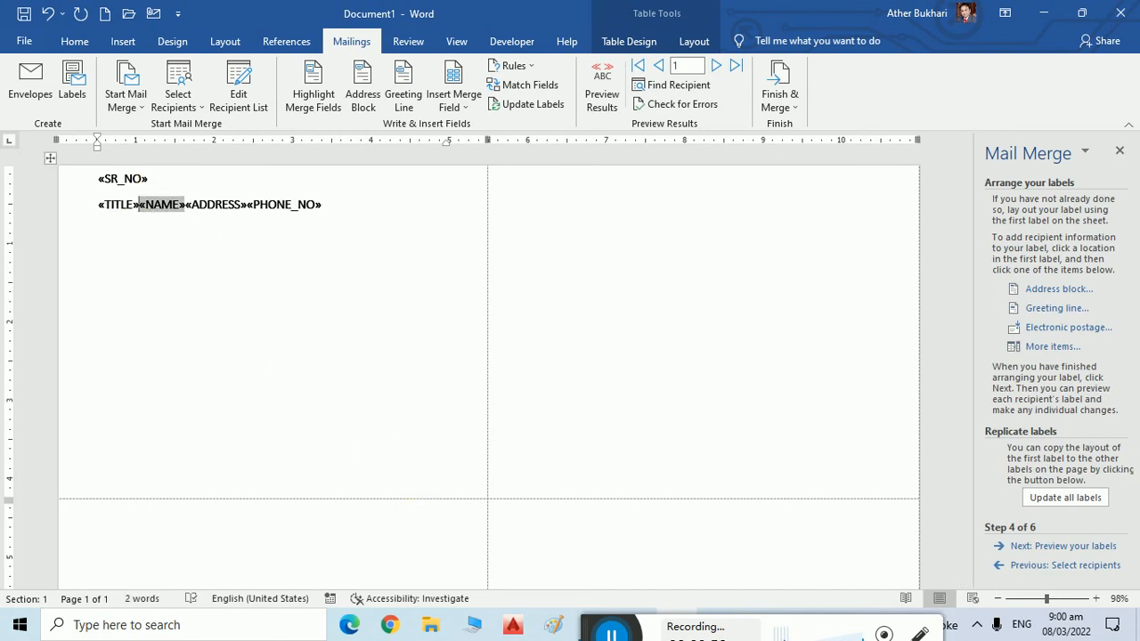
pyautogui.press('Return')
pyautogui.press('Right')
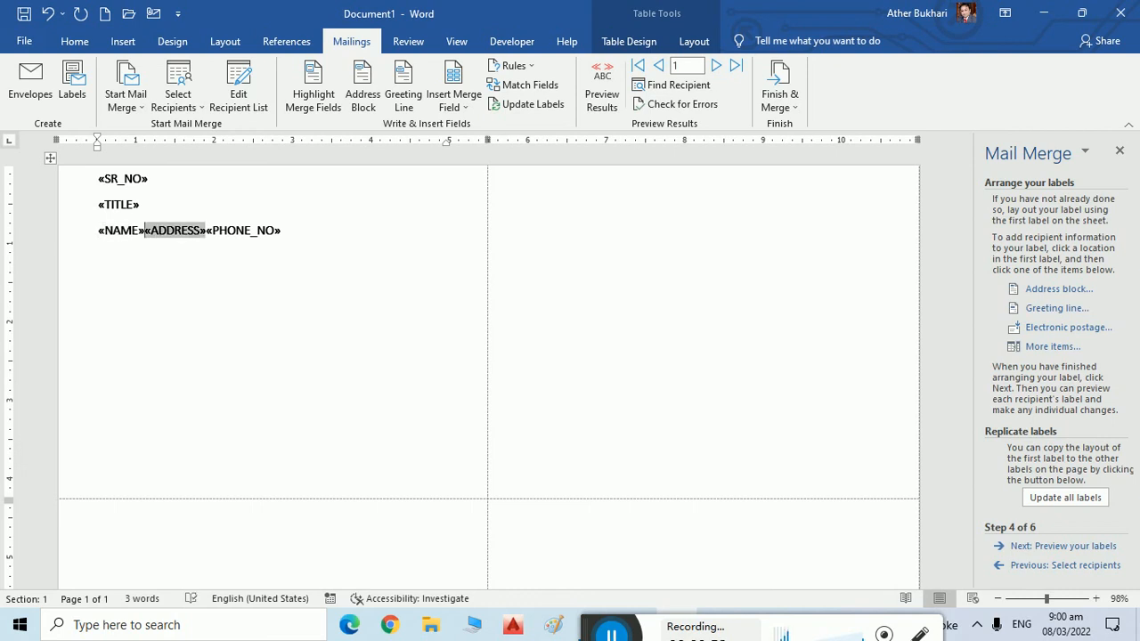
pyautogui.press('Return')
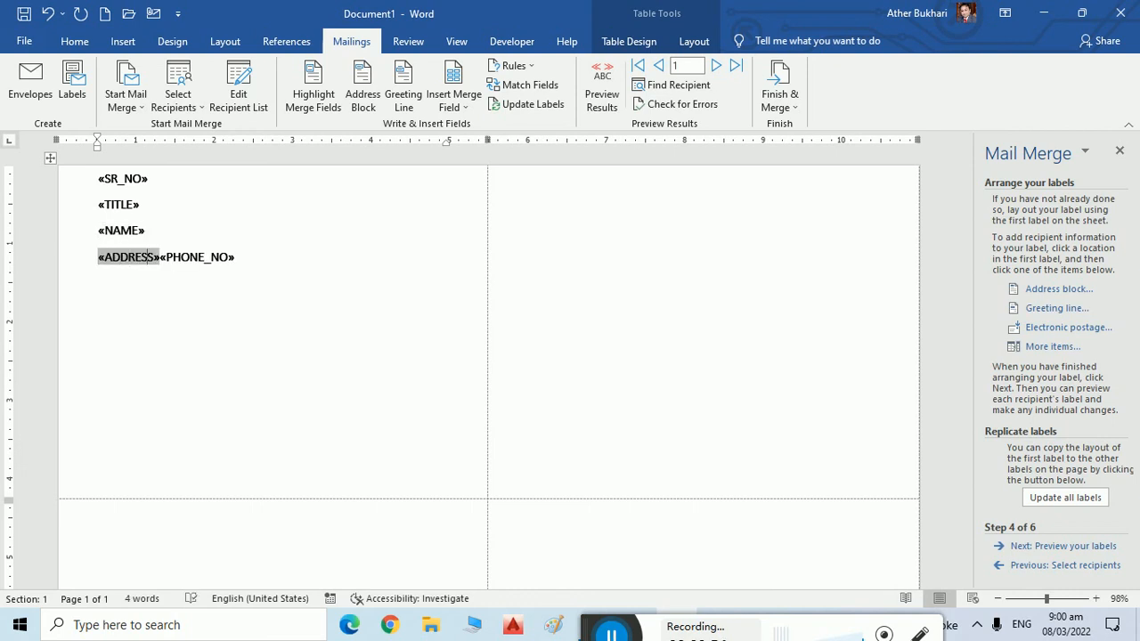
pyautogui.press('Right')
pyautogui.press('Return')
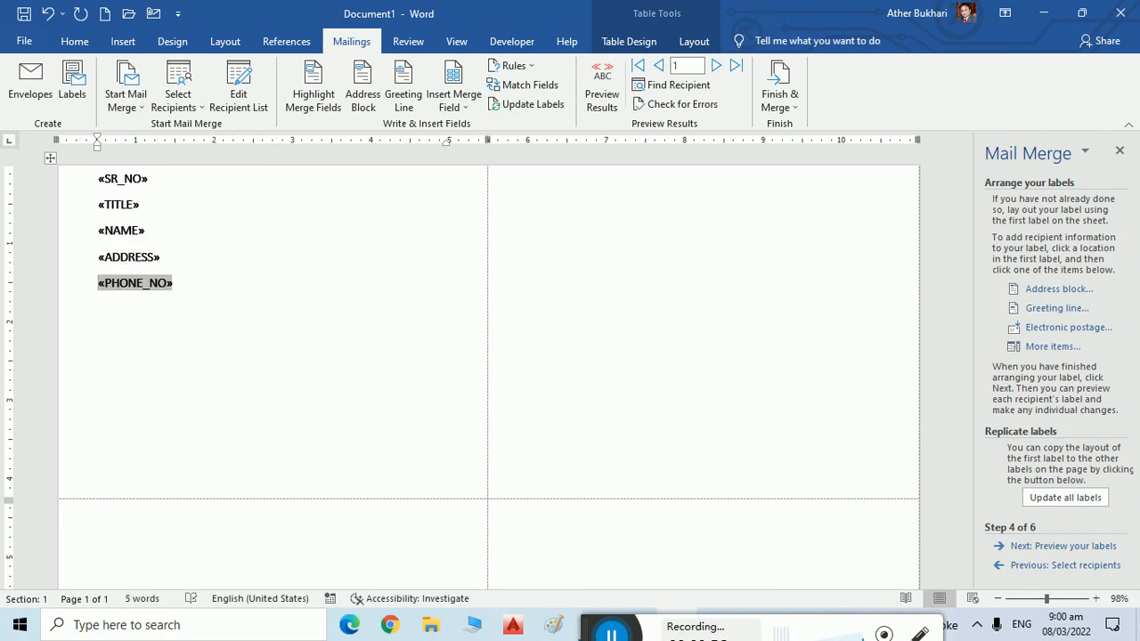
# Advance to the label preview, step to the following recipient and back, and check the first label's layout
pyautogui.click(1080, 548)
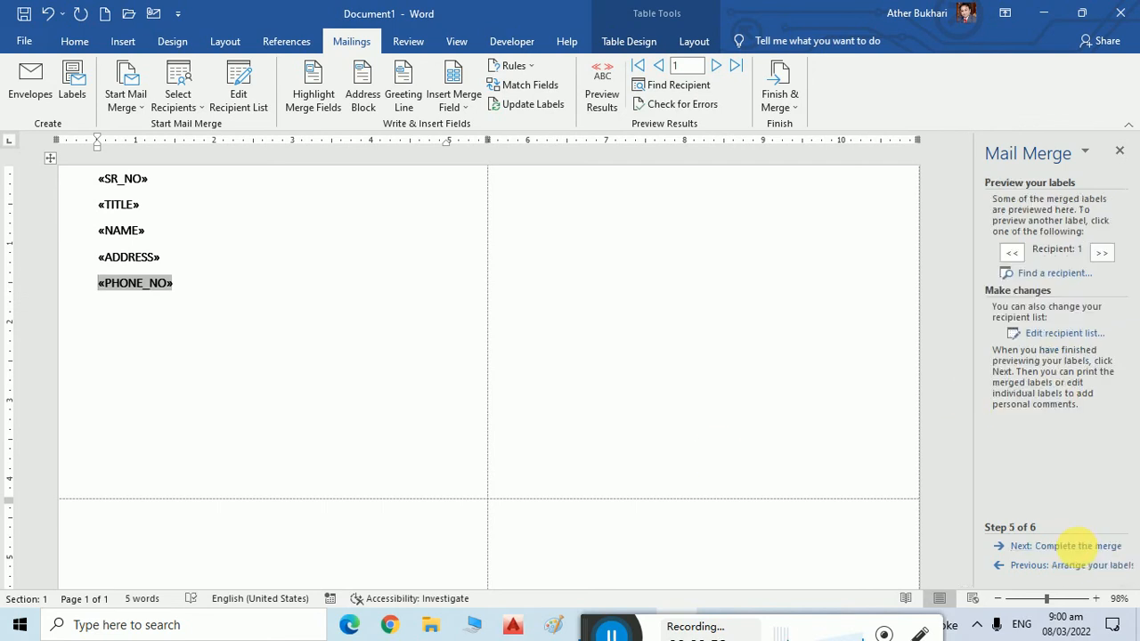
pyautogui.click(1103, 253)
pyautogui.click(1012, 253)
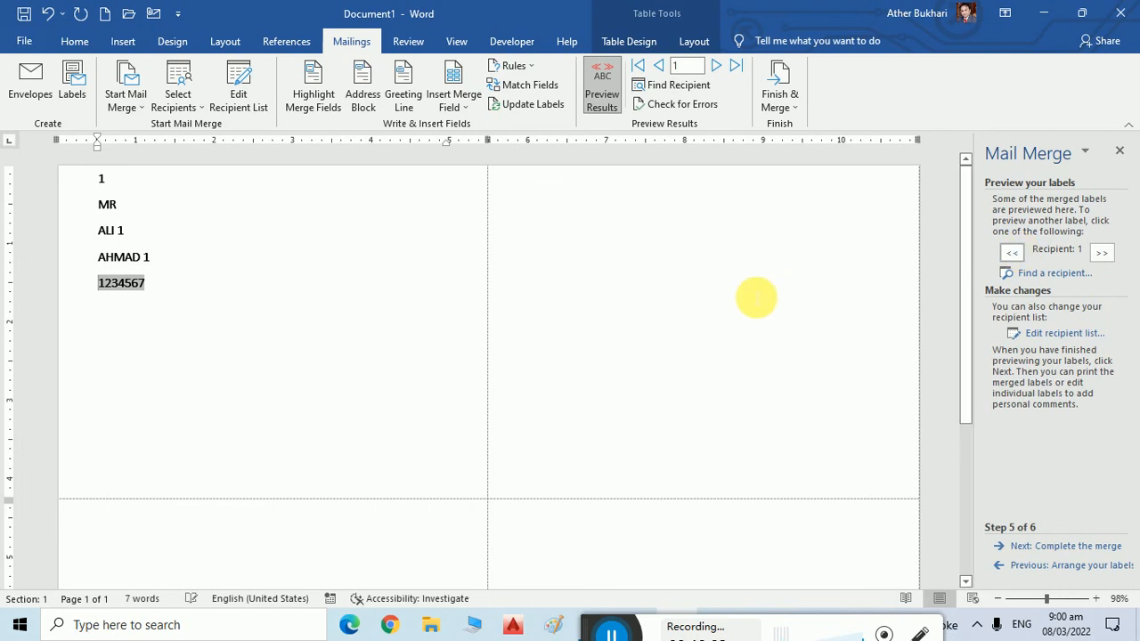
pyautogui.click(648, 230)
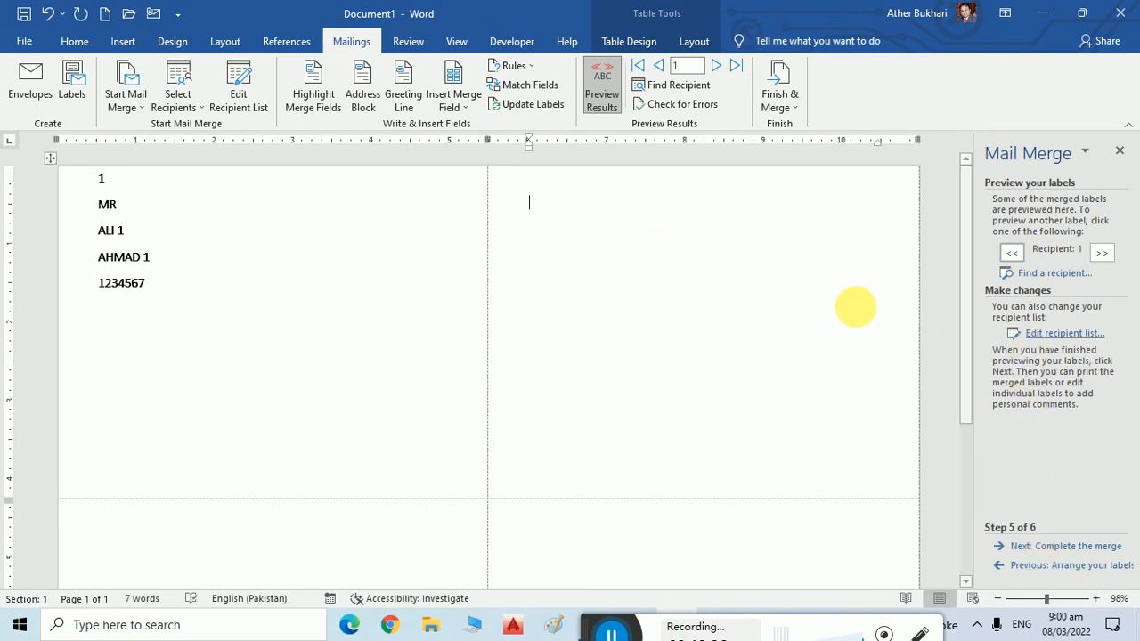
pyautogui.click(258, 212)
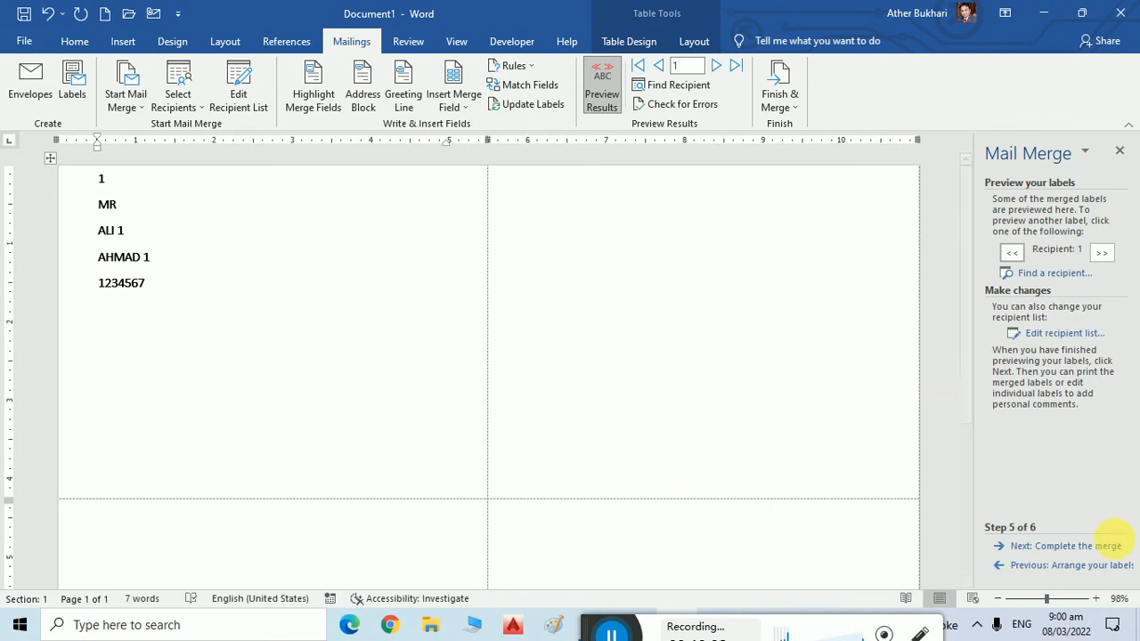
# Advance to completing the merge and generate a new document of individual labels
pyautogui.click(1069, 546)
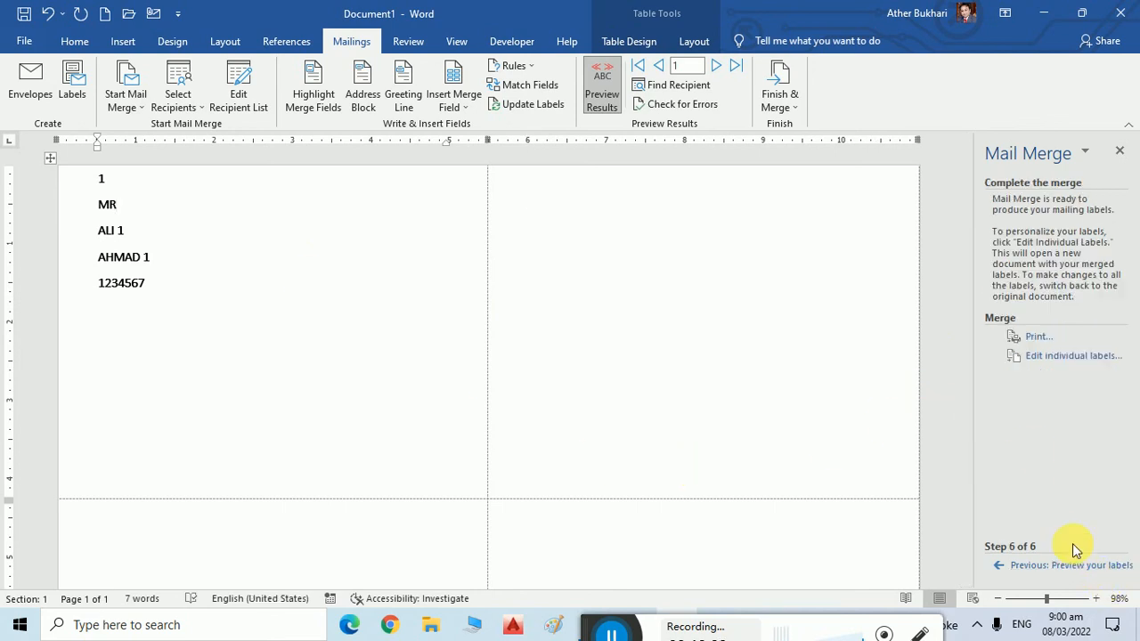
pyautogui.click(1058, 358)
pyautogui.click(563, 344)
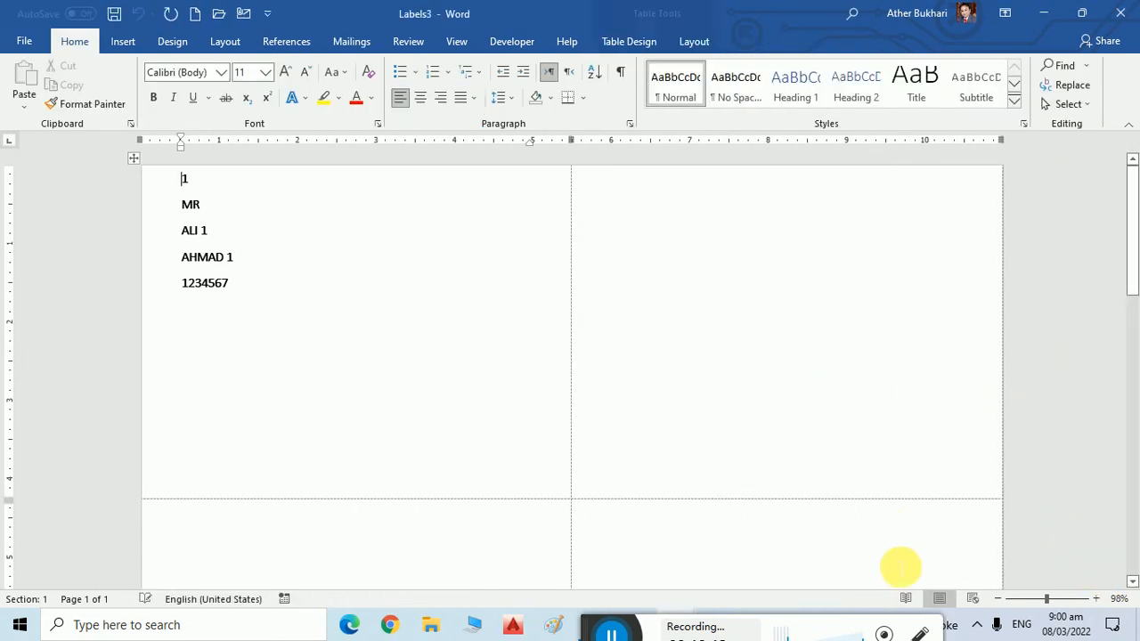
# Look through the pages of the merged labels document to check which label positions are filled
pyautogui.scroll(-5, 575, 403)
pyautogui.scroll(-5, 584, 409)
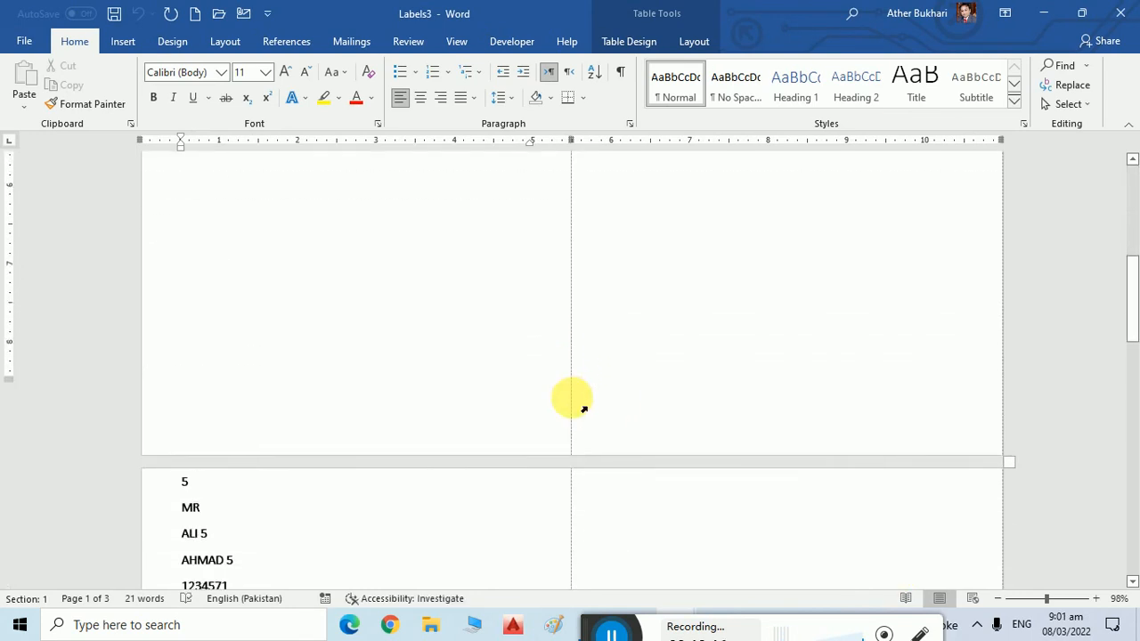
pyautogui.scroll(15, 538, 401)
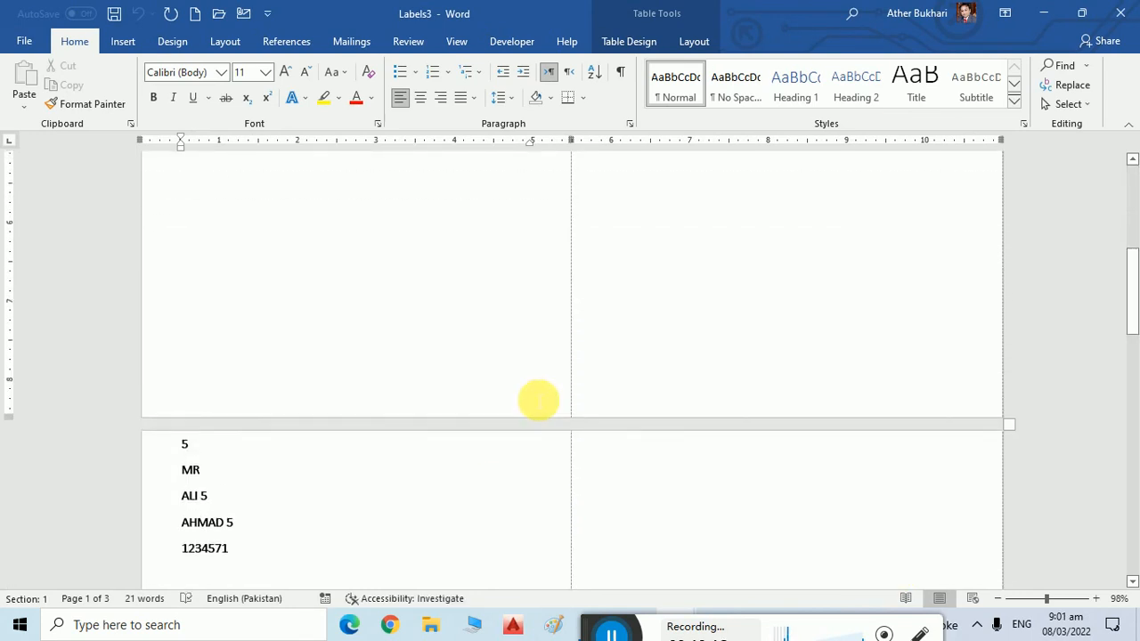
pyautogui.scroll(-12, 755, 548)
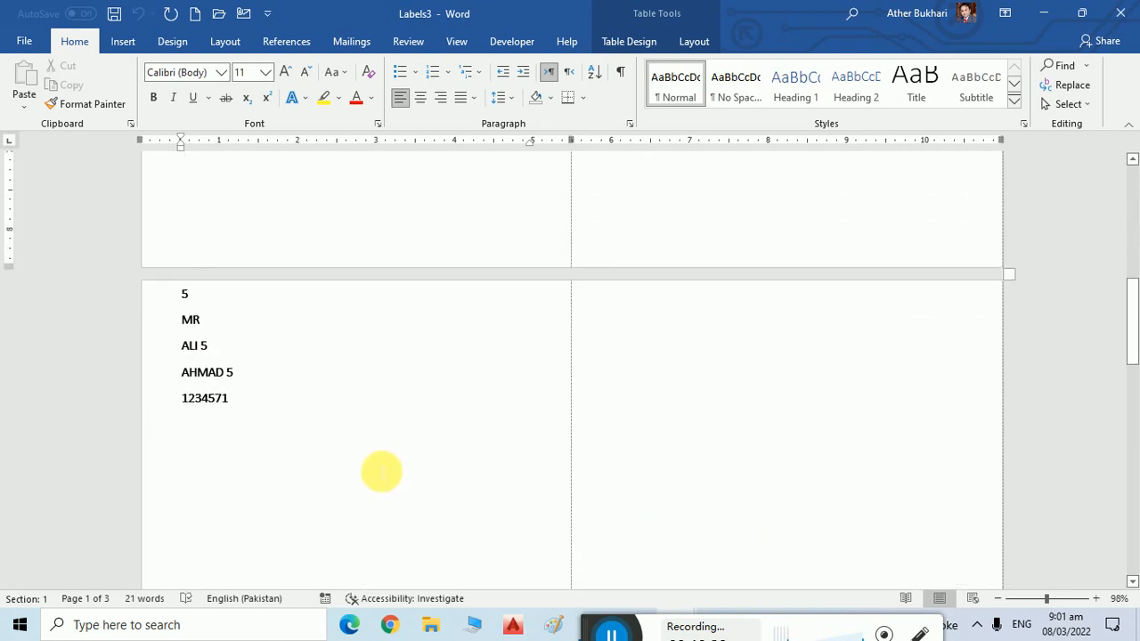
pyautogui.scroll(-10, 667, 525)
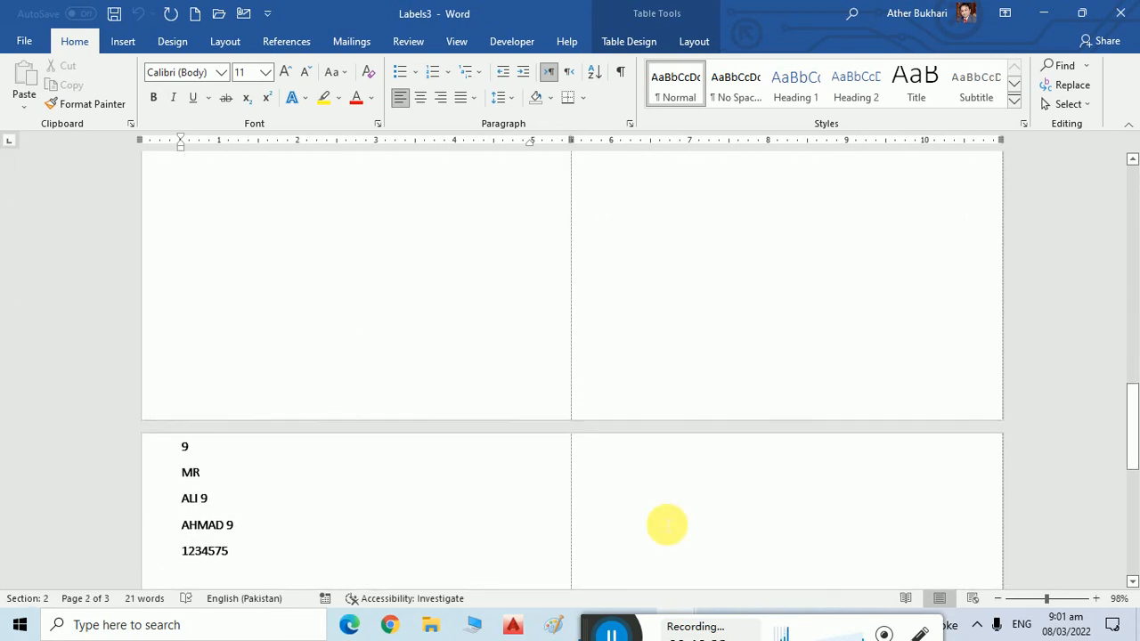
pyautogui.scroll(10, 668, 525)
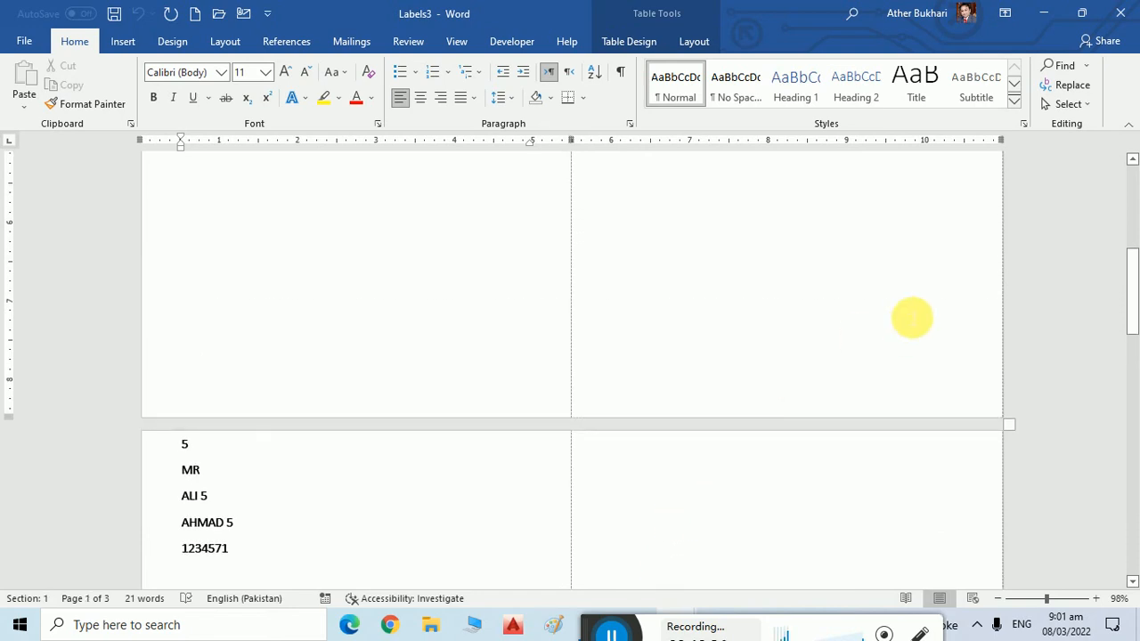
# Close the merged labels document without saving and return the mail merge to the stage for arranging the labels
pyautogui.click(1120, 13)
pyautogui.click(634, 403)
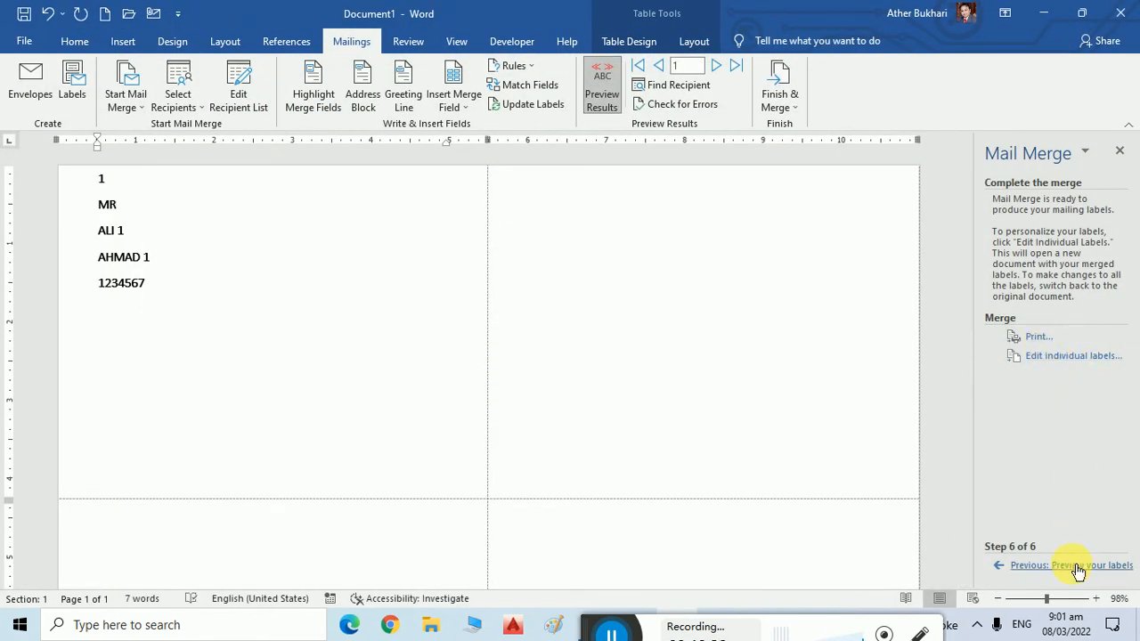
pyautogui.click(1079, 569)
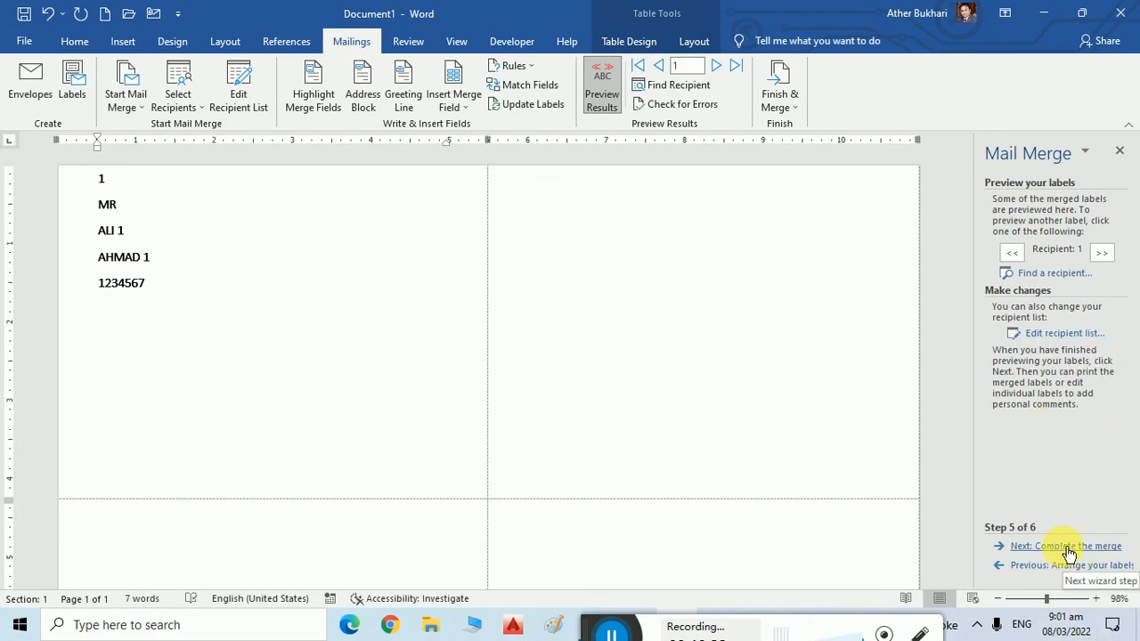
pyautogui.click(1068, 567)
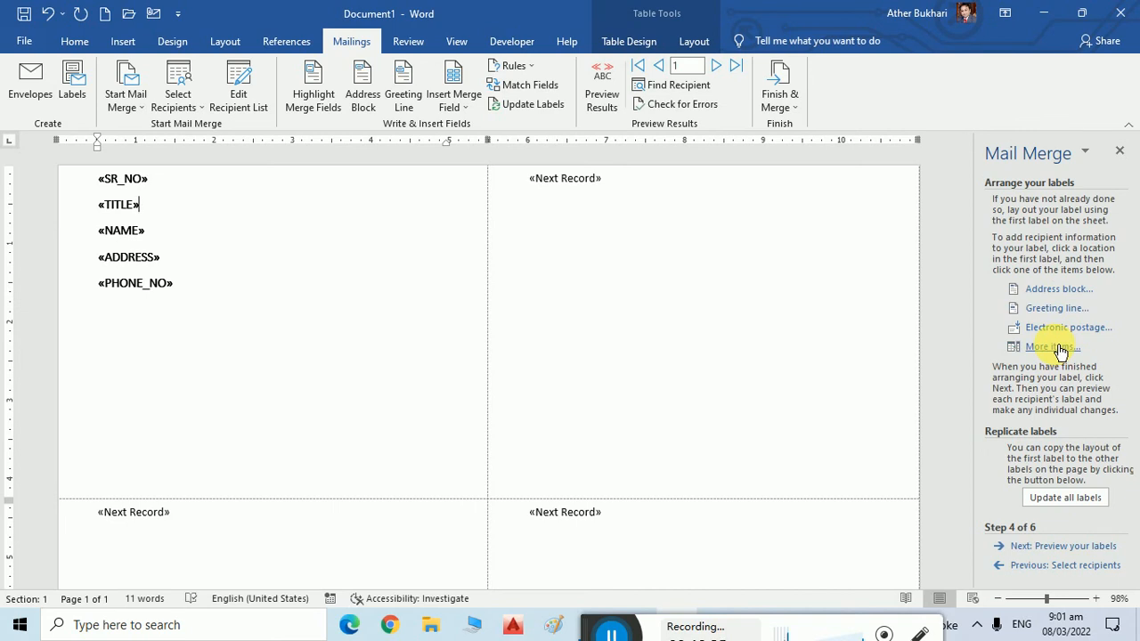
# Insert the Sr_no merge field below the Next Record field in the second label of the upper row
pyautogui.click(635, 204)
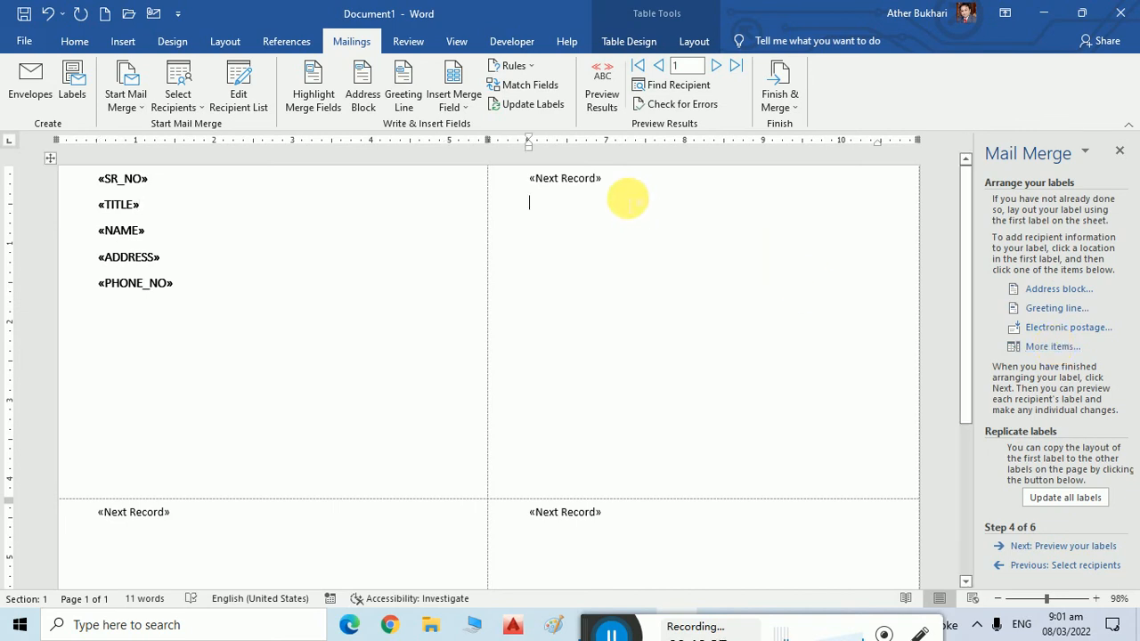
pyautogui.click(1049, 349)
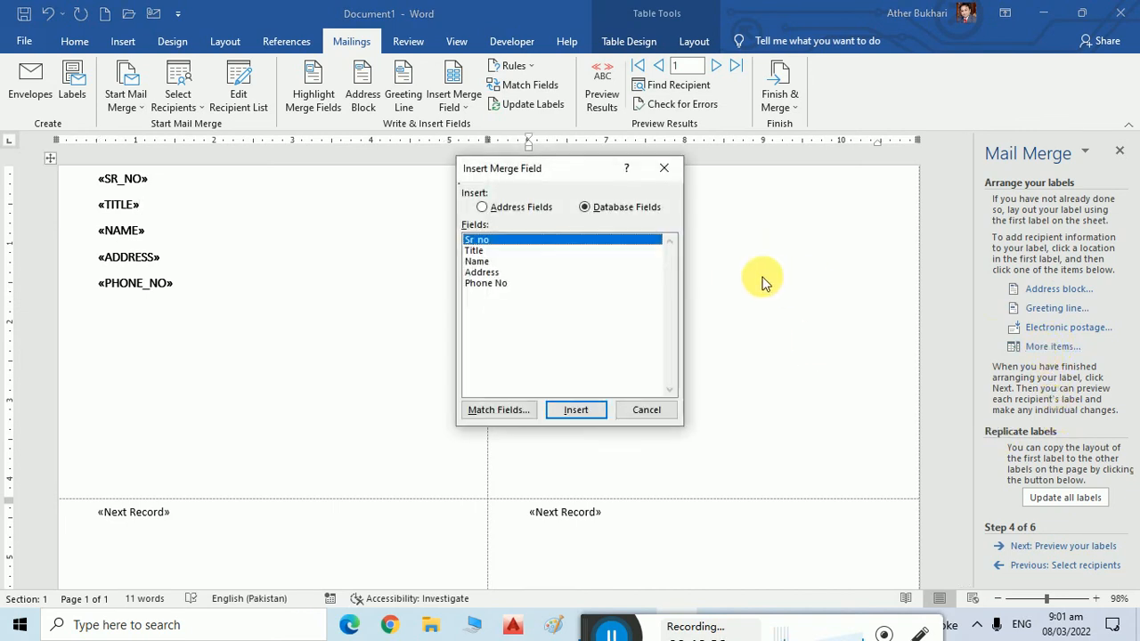
pyautogui.moveTo(499, 275); pyautogui.dragTo(531, 224)
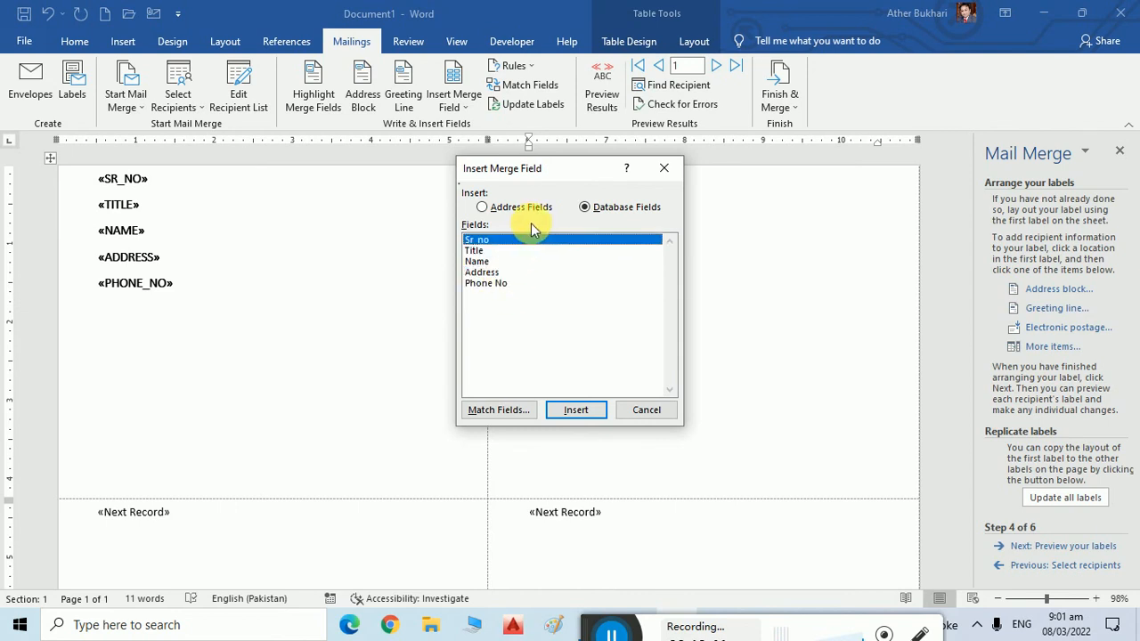
pyautogui.click(595, 412)
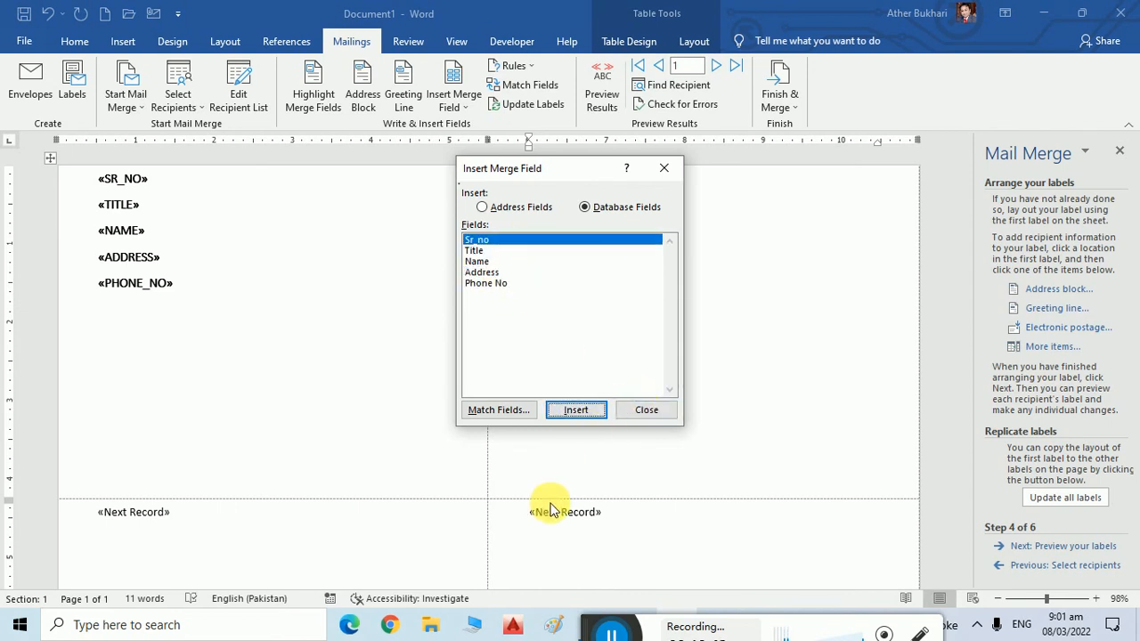
pyautogui.click(651, 410)
pyautogui.press('Return')
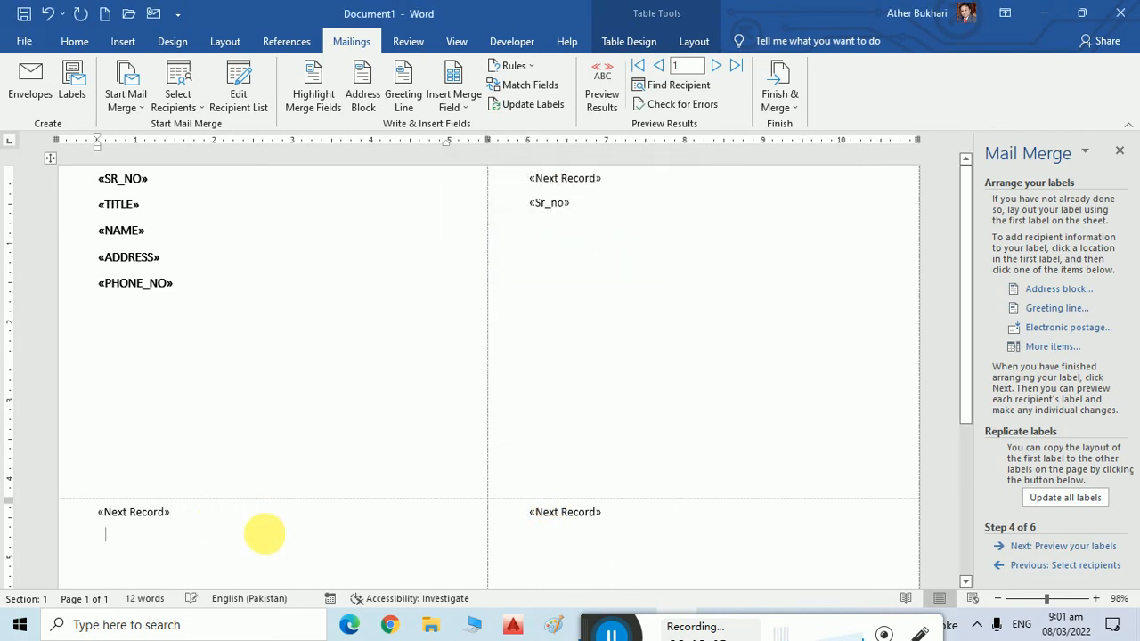
# Insert the Sr_no merge field below Next Record in the third label and delete its duplicate
pyautogui.click(1052, 347)
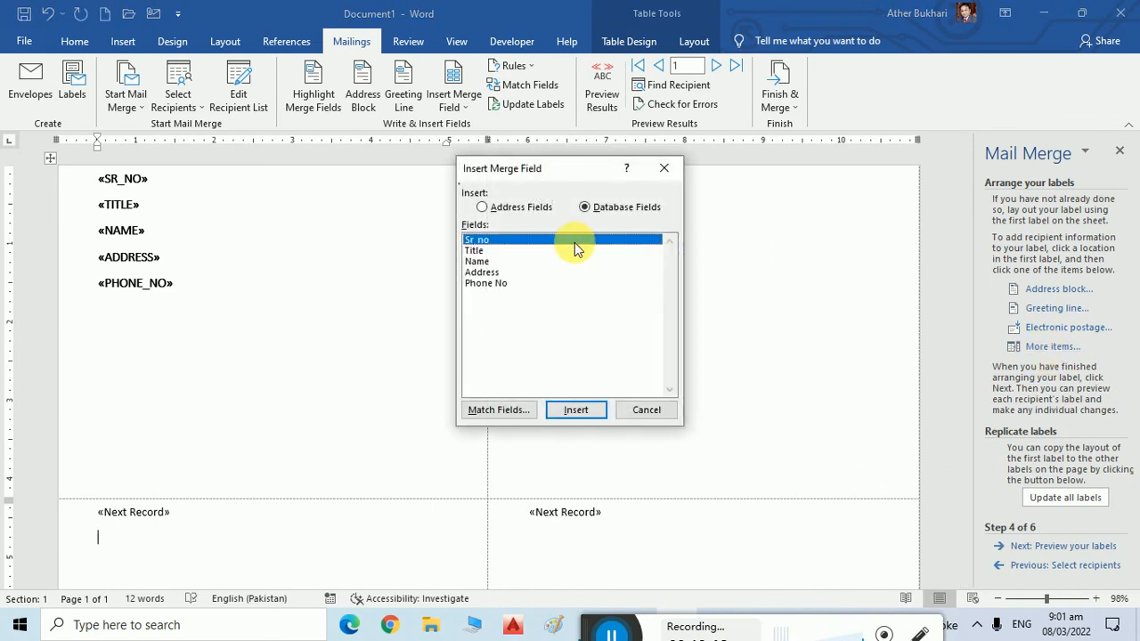
pyautogui.click(587, 415)
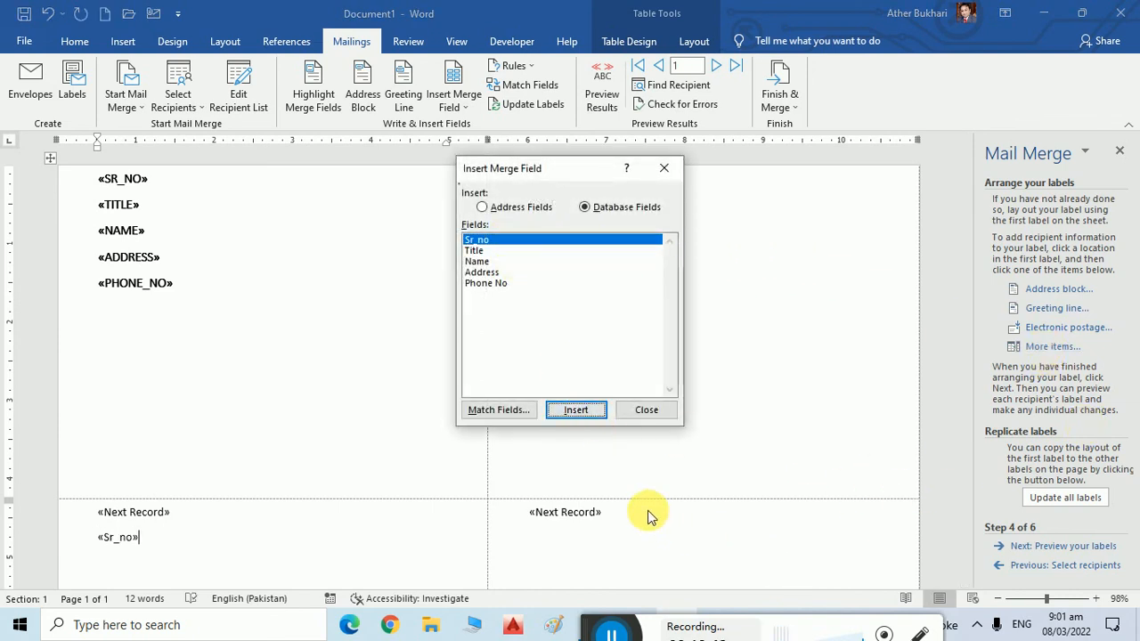
pyautogui.click(583, 410)
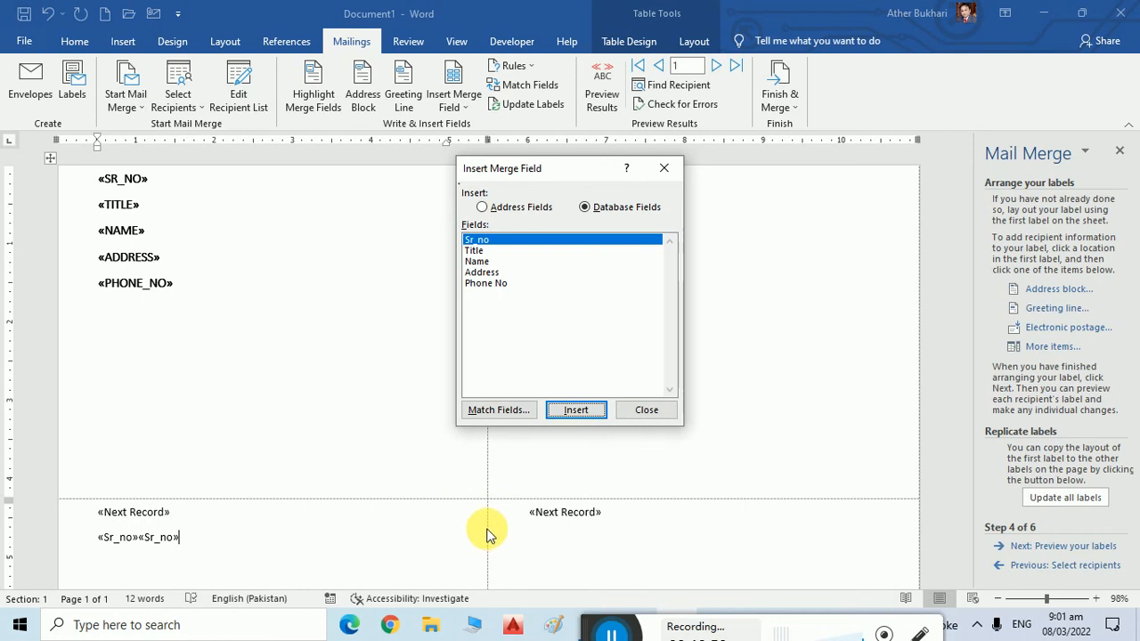
pyautogui.click(647, 414)
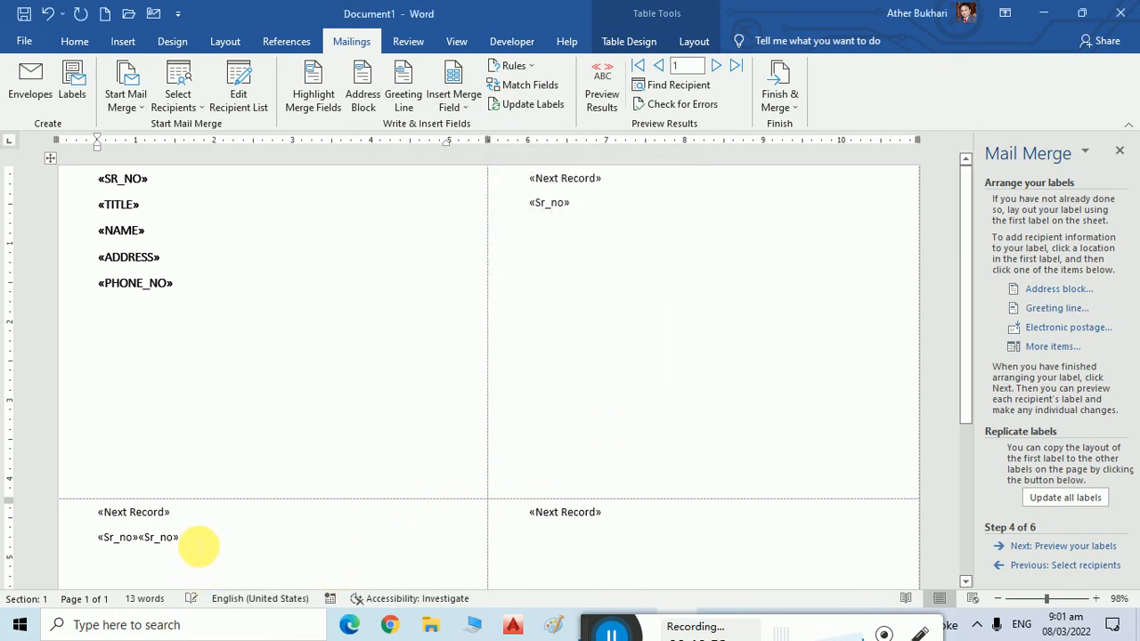
pyautogui.doubleClick(153, 541)
pyautogui.press('Delete')
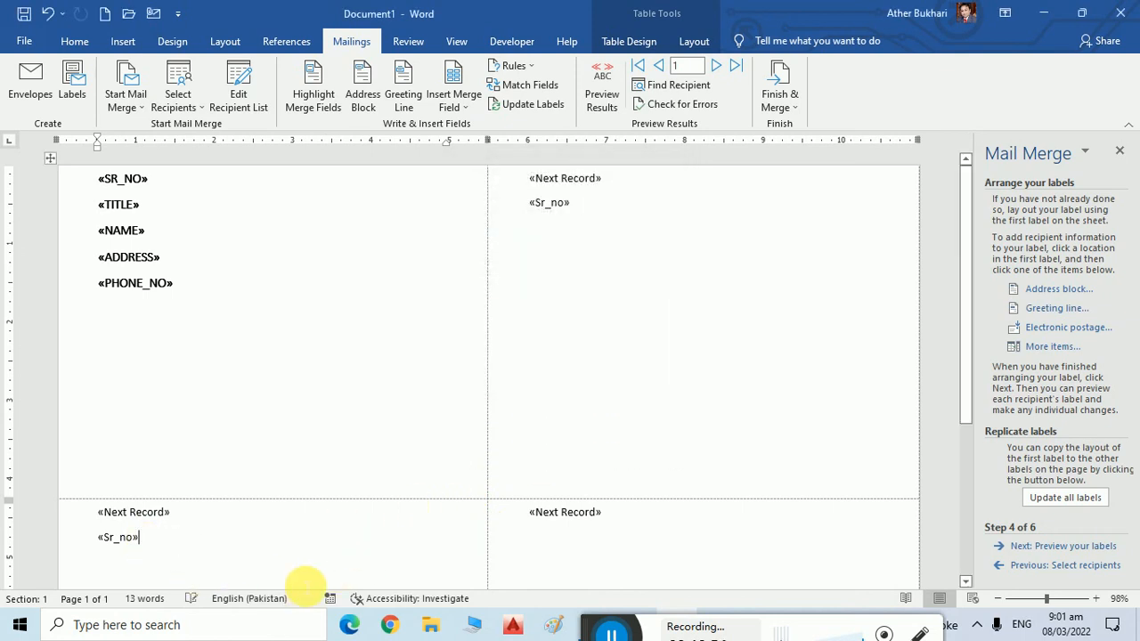
# Insert the Sr_no merge field below the Next Record field in the fourth label
pyautogui.click(655, 542)
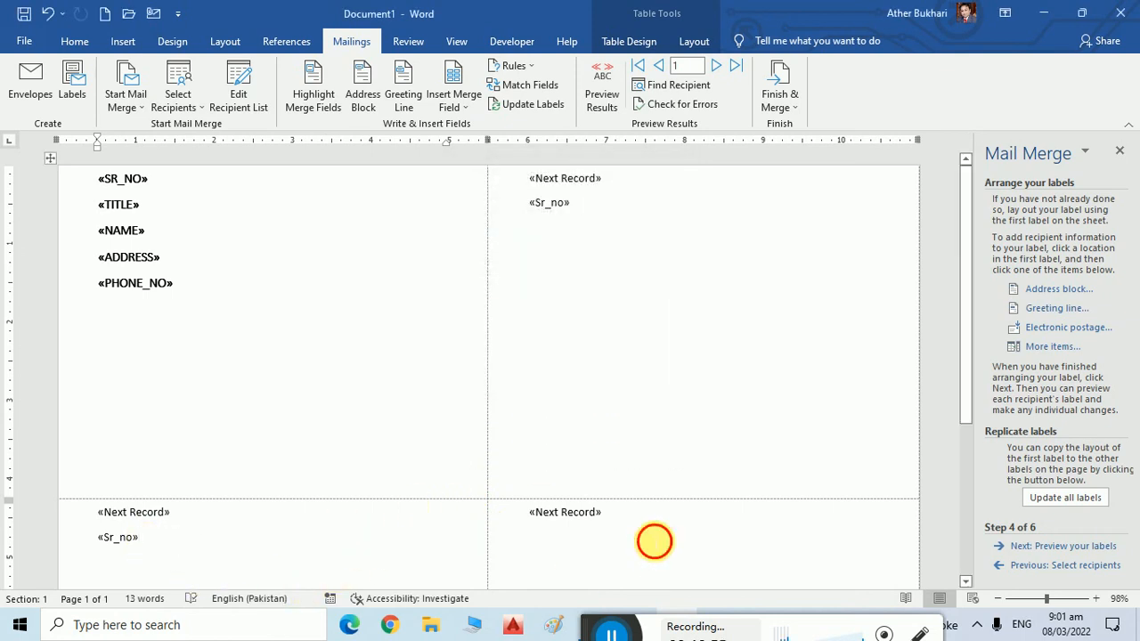
pyautogui.click(1054, 345)
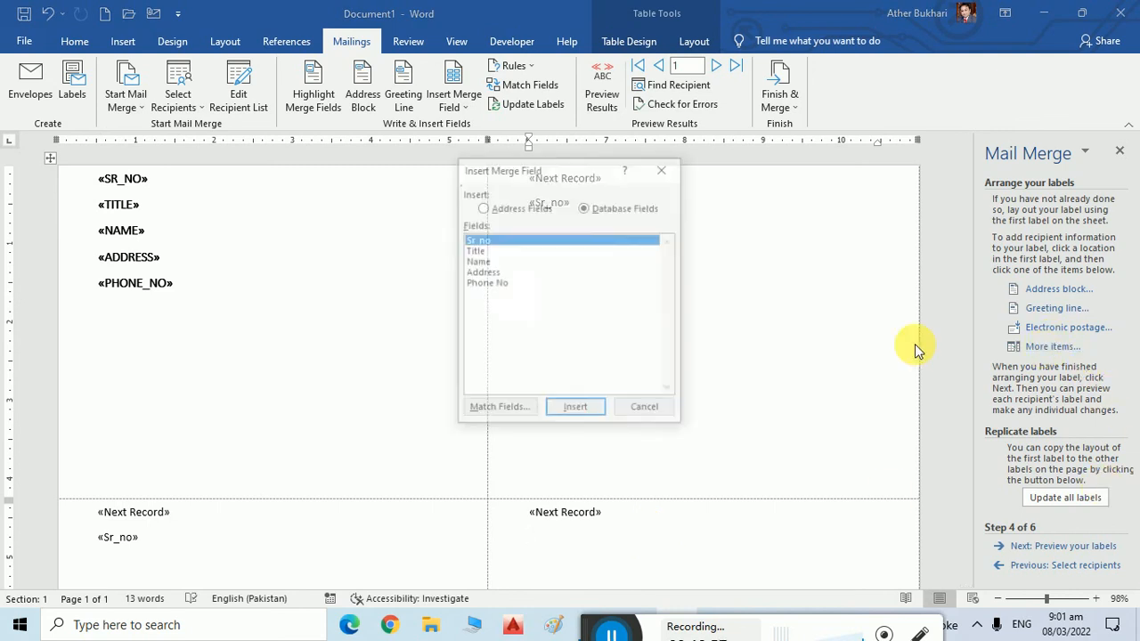
pyautogui.click(644, 411)
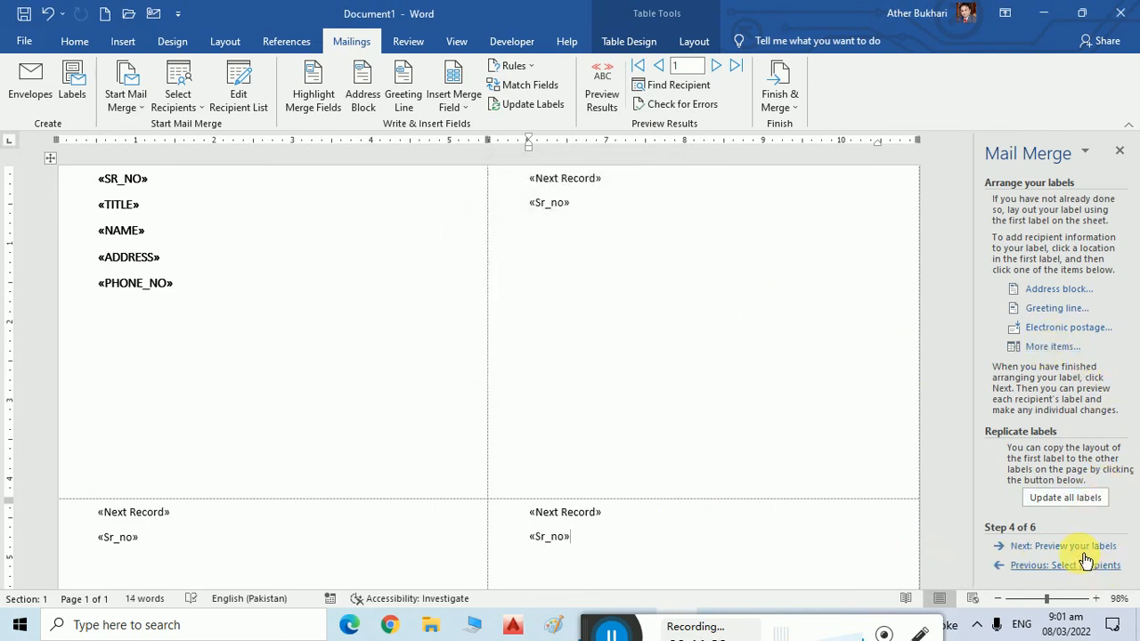
# Replicate the first label's layout to all labels on the sheet, and preview the labels with recipient data
pyautogui.click(1079, 500)
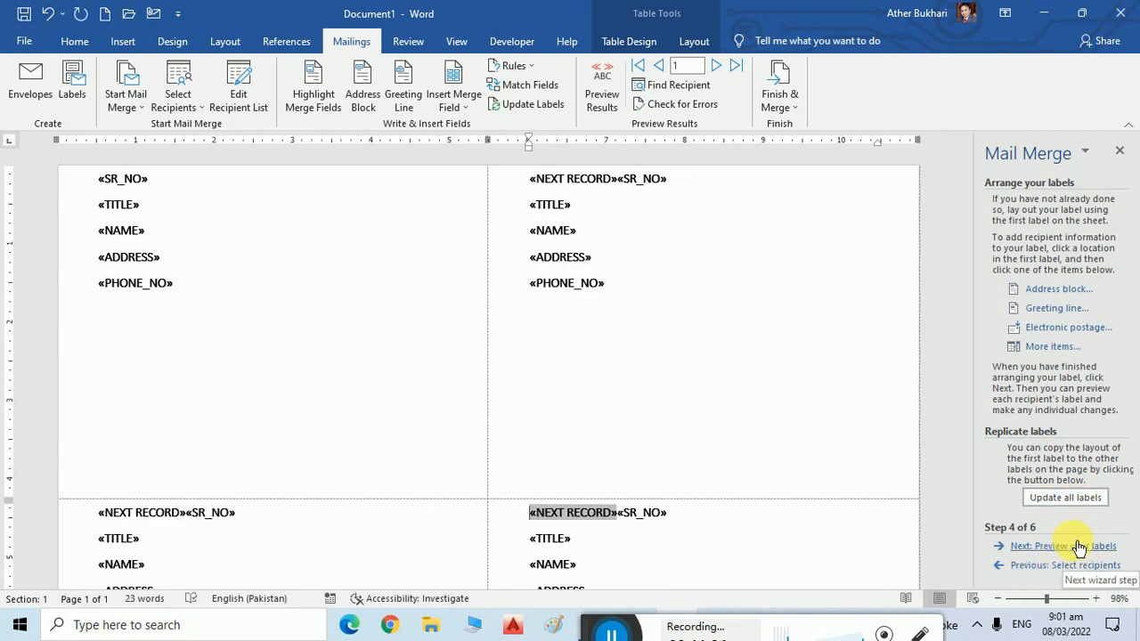
pyautogui.scroll(-5, 659, 473)
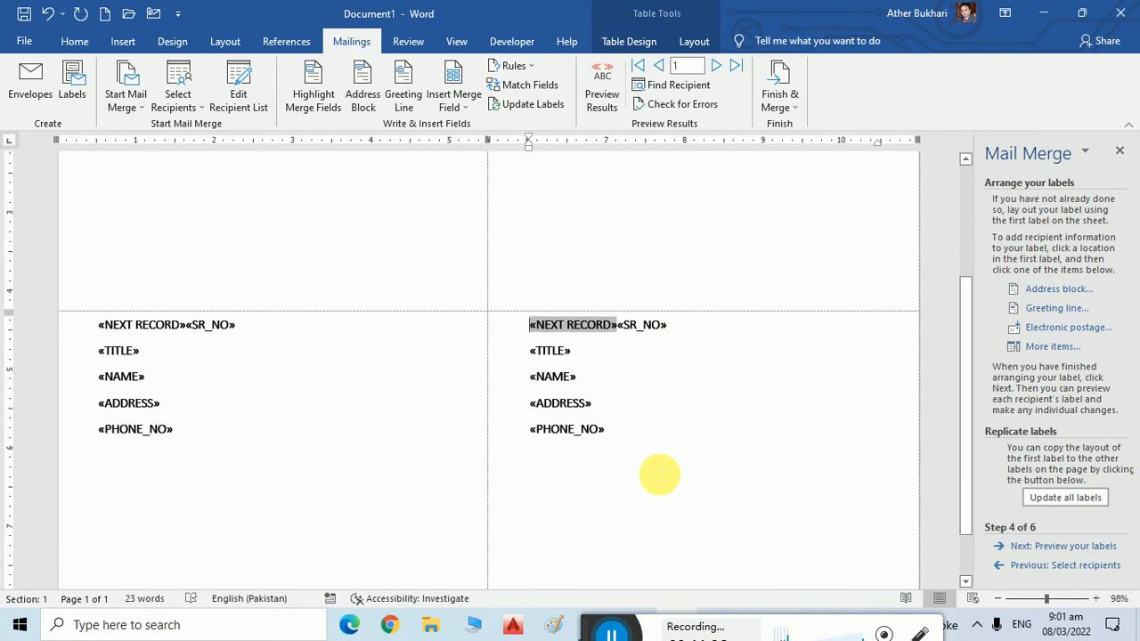
pyautogui.scroll(-1, 660, 473)
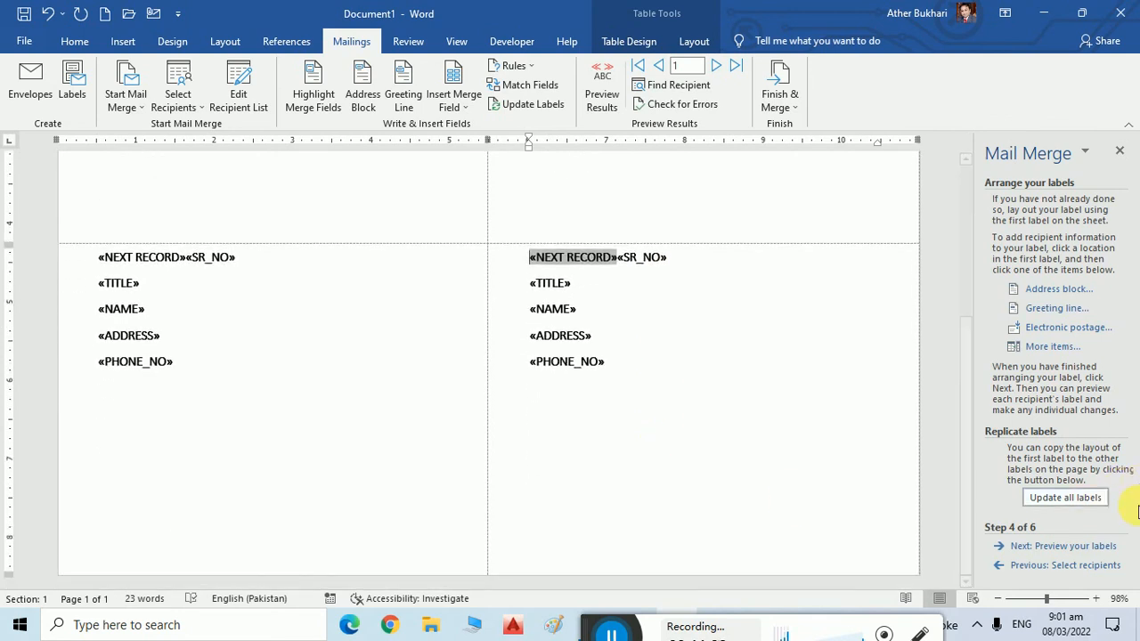
pyautogui.click(1085, 547)
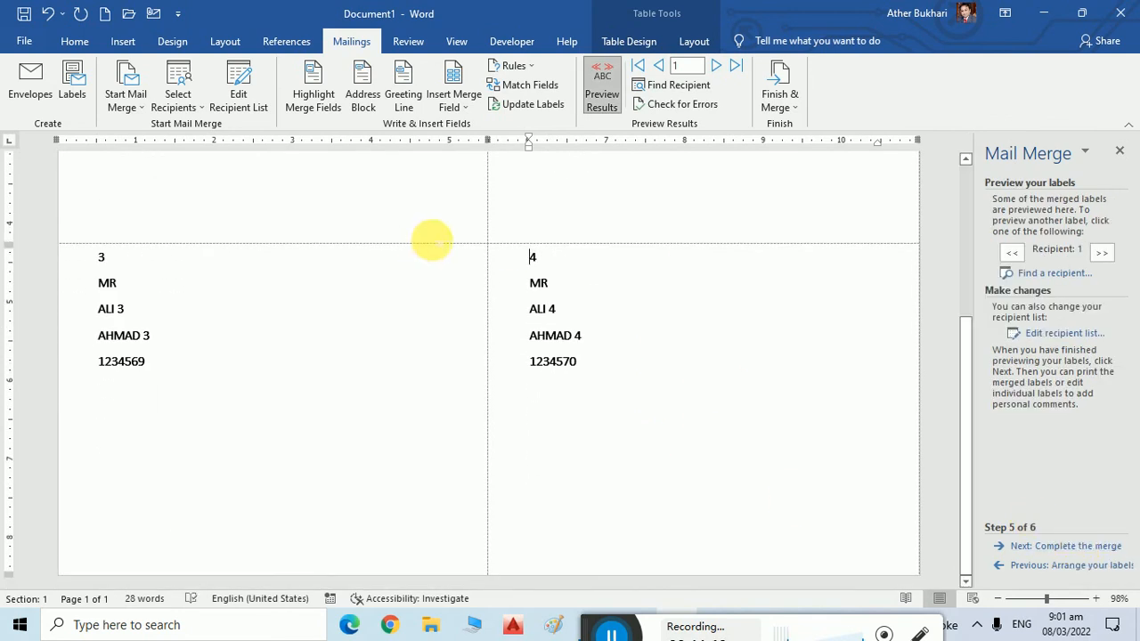
pyautogui.scroll(6, 433, 245)
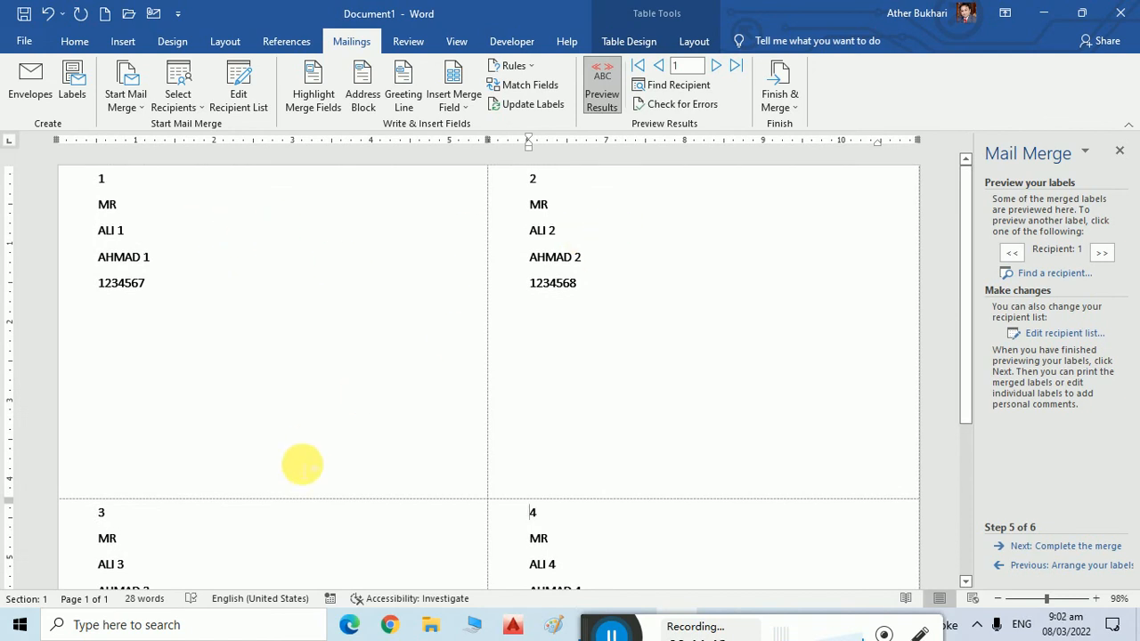
pyautogui.scroll(-6, 590, 487)
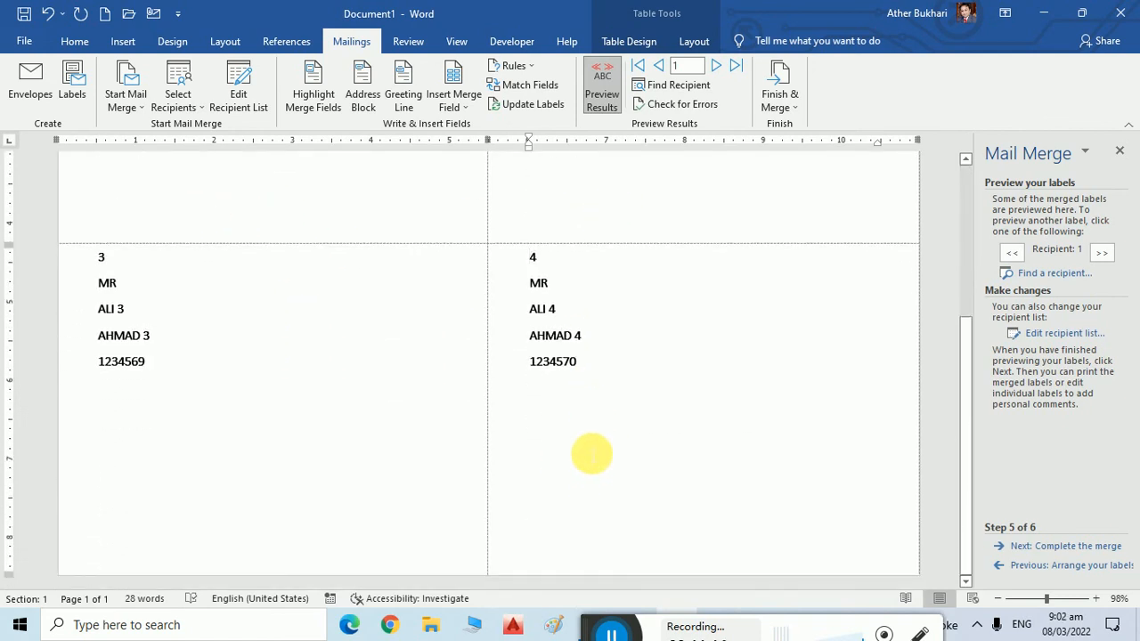
# Complete the merge by generating a new document of individual labels from the replicated layout
pyautogui.click(1087, 546)
pyautogui.click(1038, 367)
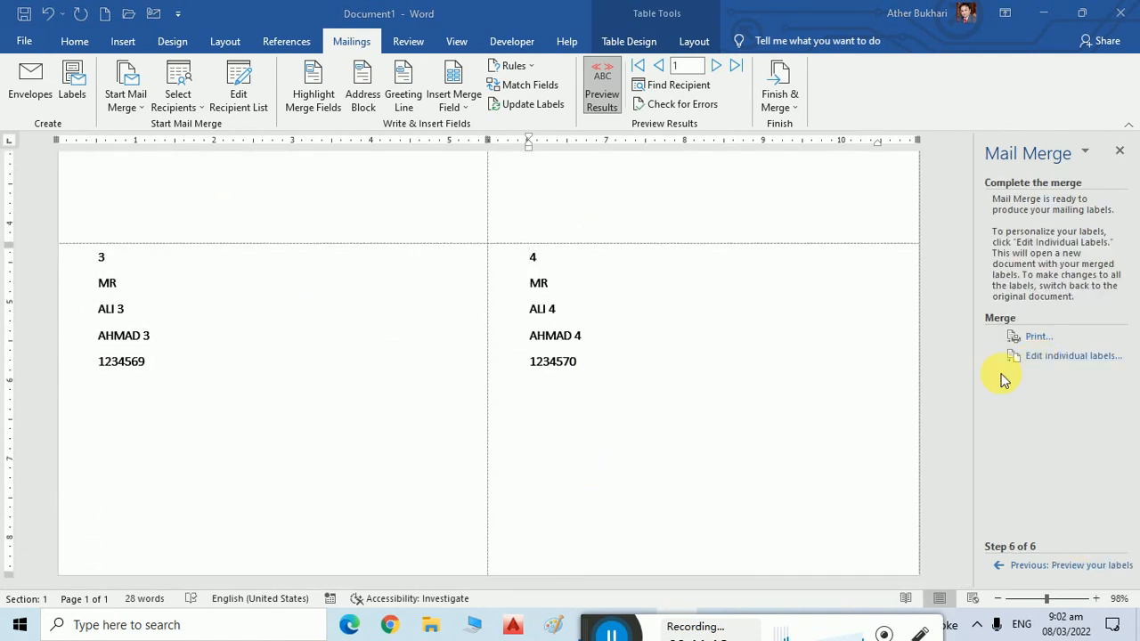
pyautogui.click(548, 344)
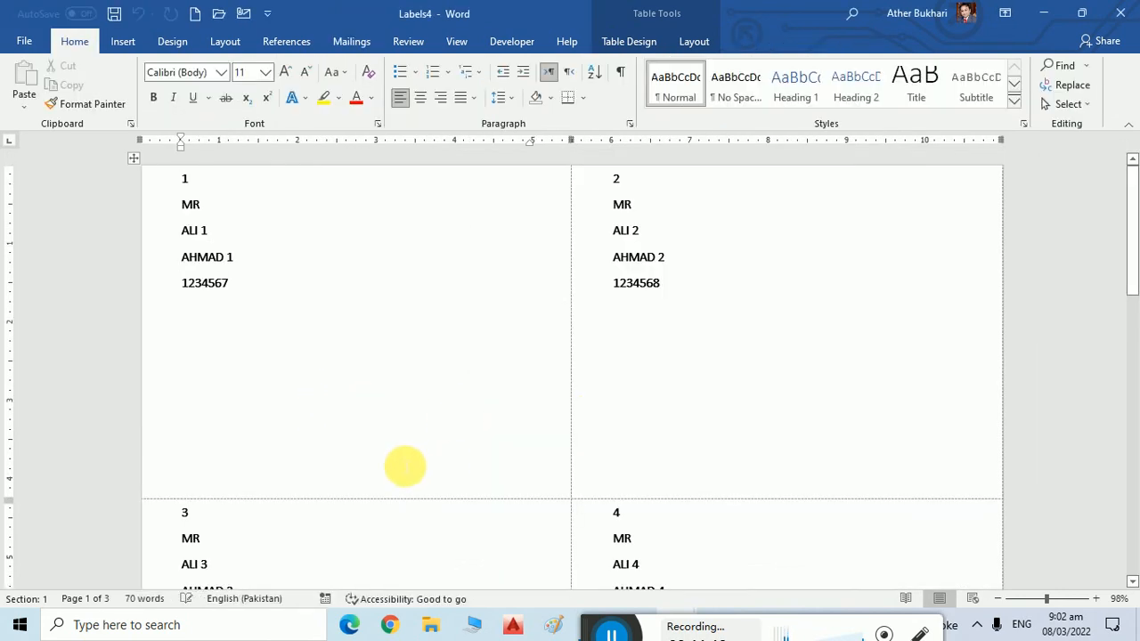
# Look through all pages of the new merged labels document and check its print preview
pyautogui.scroll(-7, 281, 325)
pyautogui.scroll(-12, 285, 336)
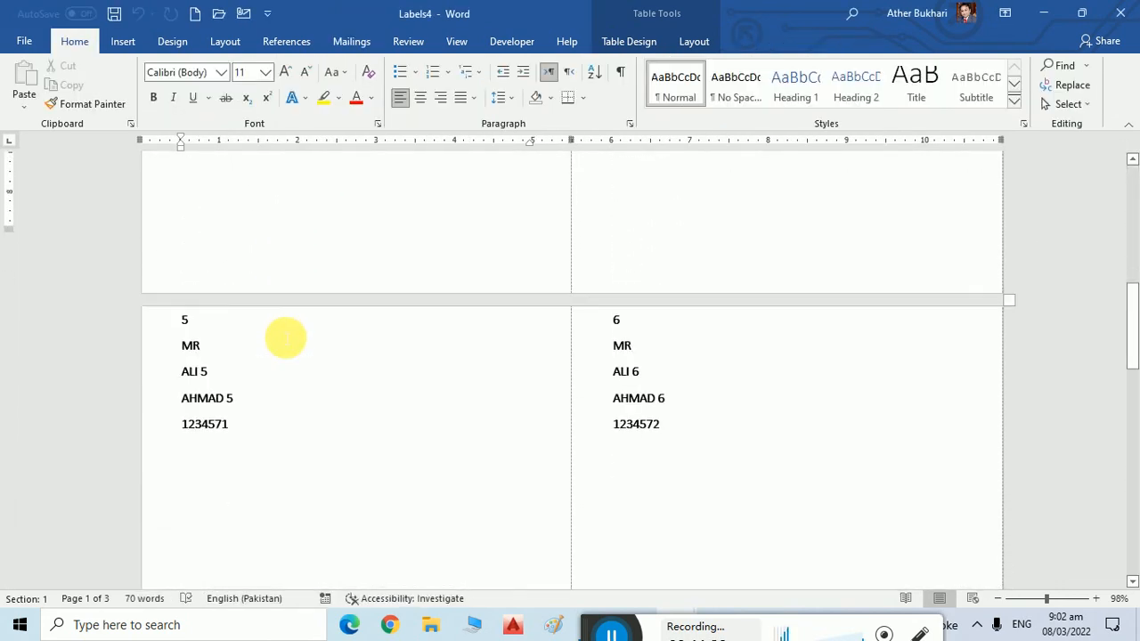
pyautogui.scroll(-3, 285, 336)
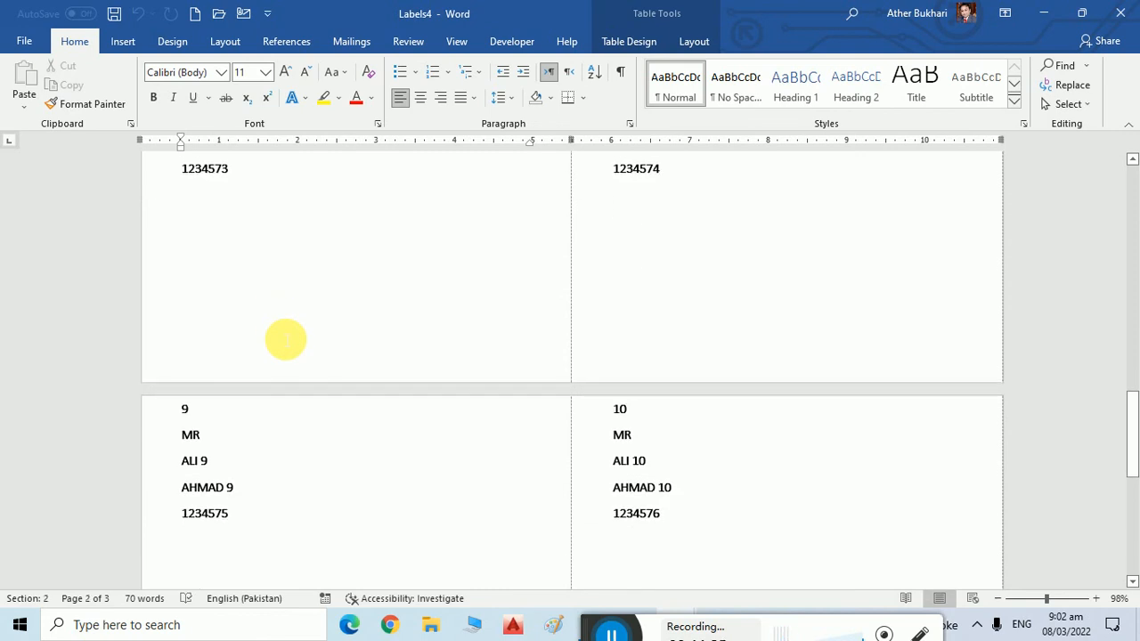
pyautogui.scroll(-8, 285, 339)
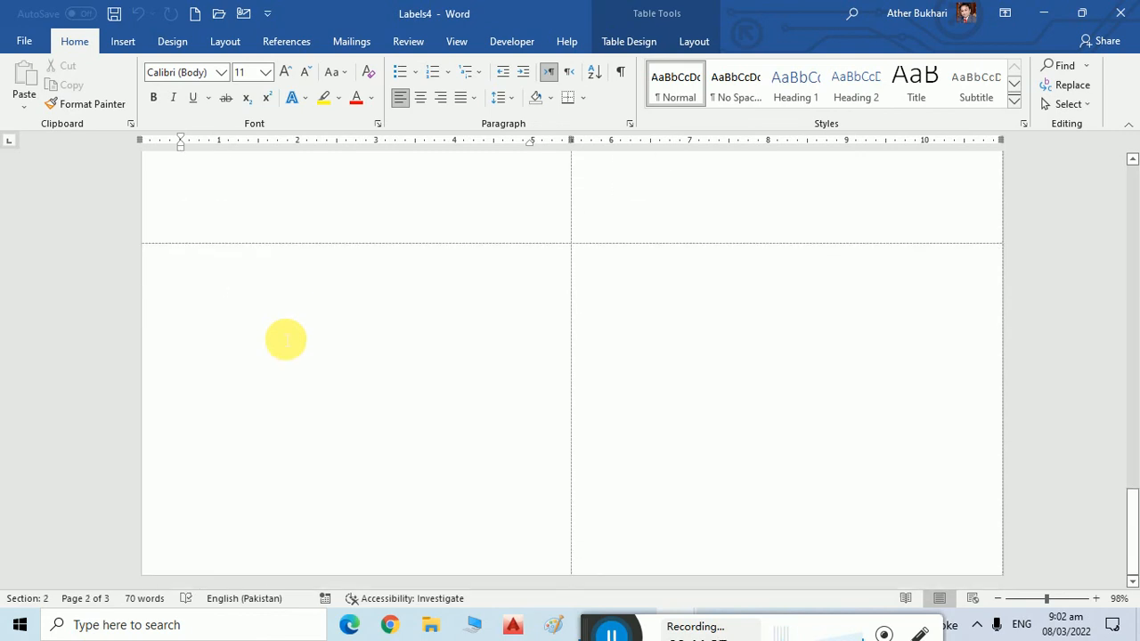
pyautogui.scroll(6, 285, 339)
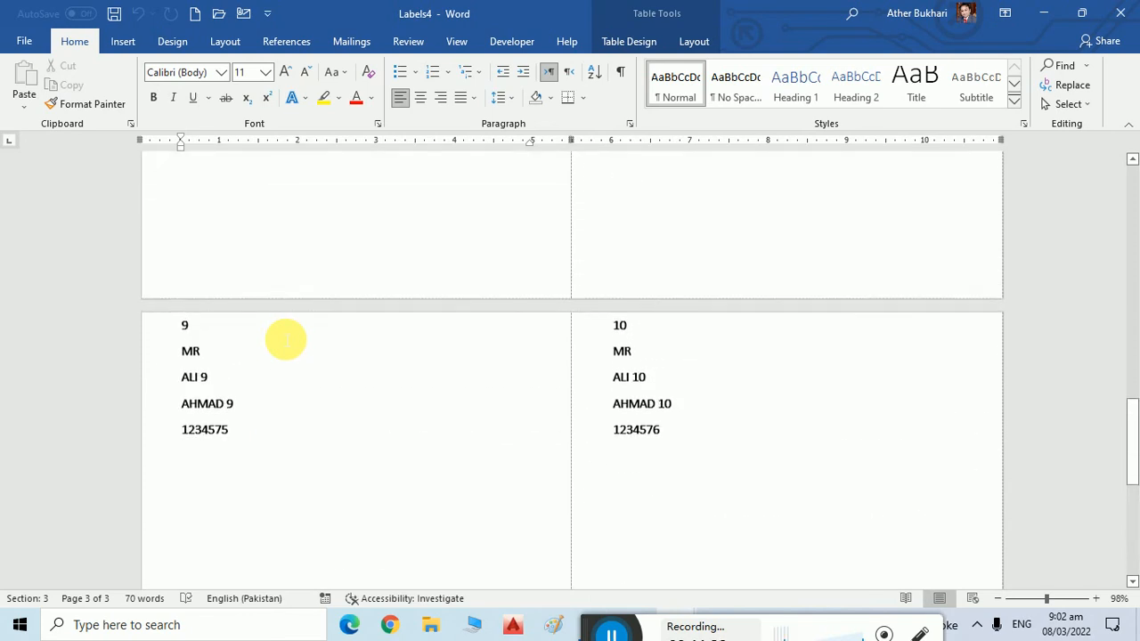
pyautogui.scroll(-6, 285, 337)
pyautogui.scroll(5, 285, 336)
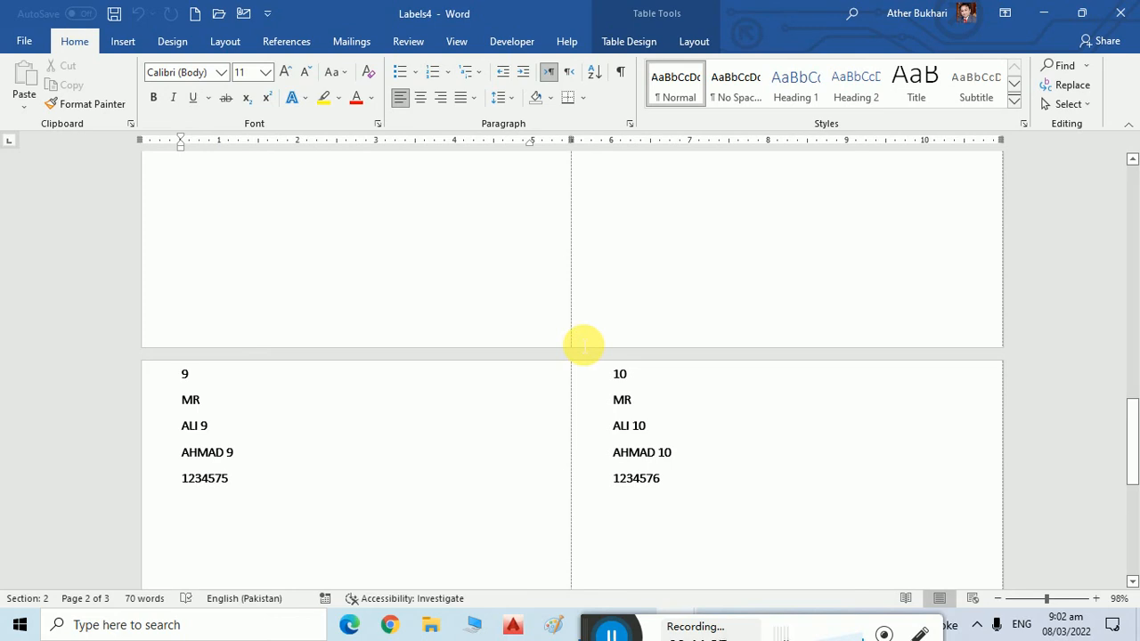
pyautogui.hotkey('ctrl', 'p')
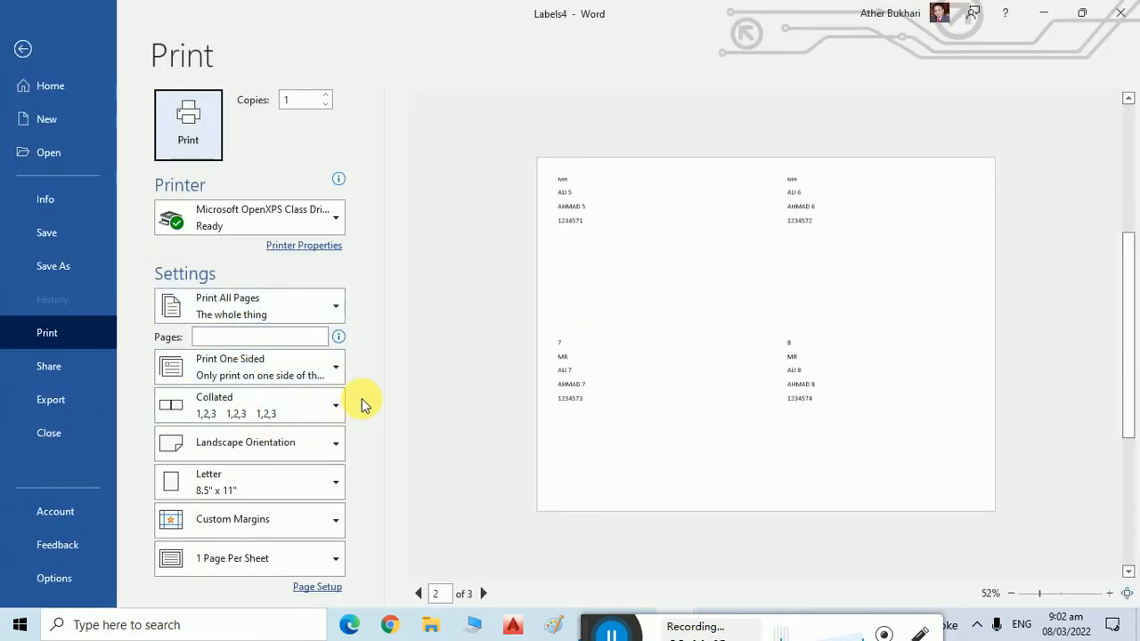
pyautogui.press('Escape')
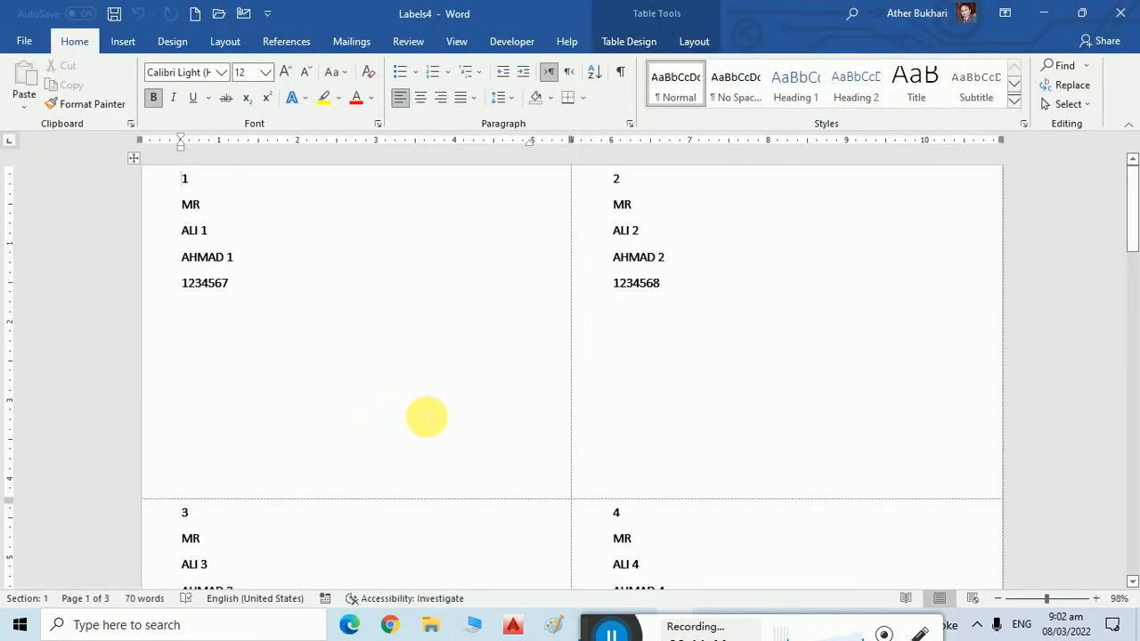
pyautogui.moveTo(593, 628); pyautogui.dragTo(563, 536)
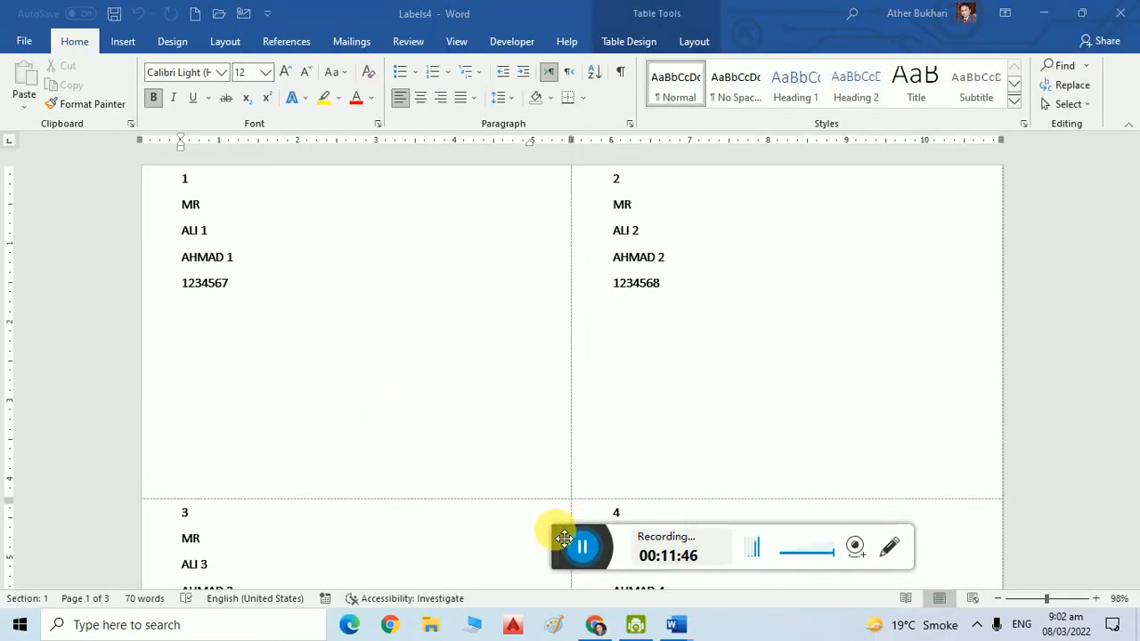